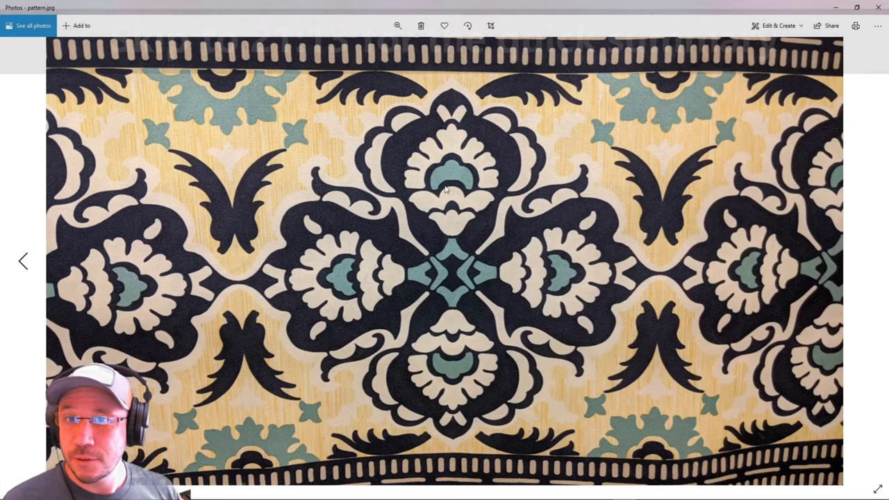
- Close the Photos viewer showing pattern.jpg so the desktop is visible
key(alt+F4)
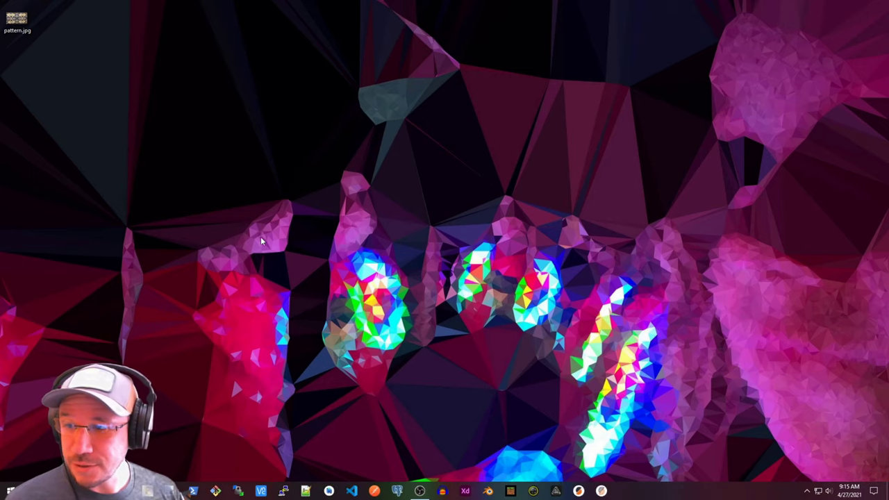
- Launch paint.net from the Start search and enlarge its window
key(super)
text(paint)
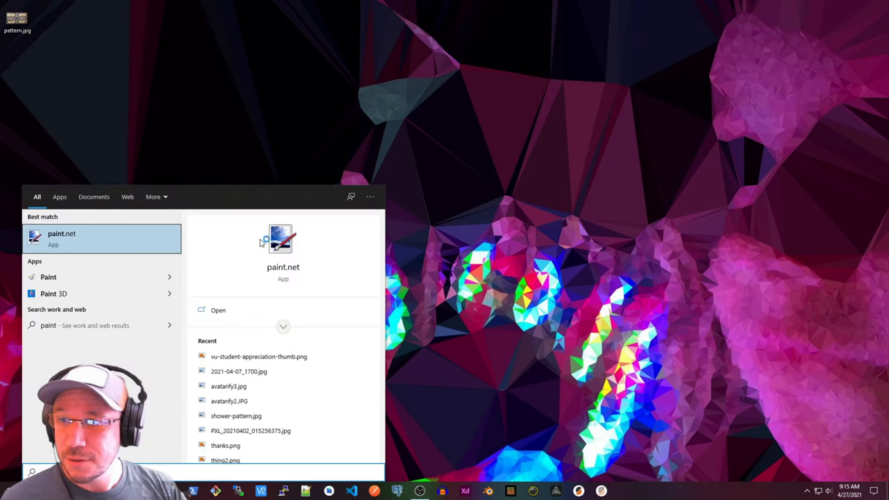
key(Return)
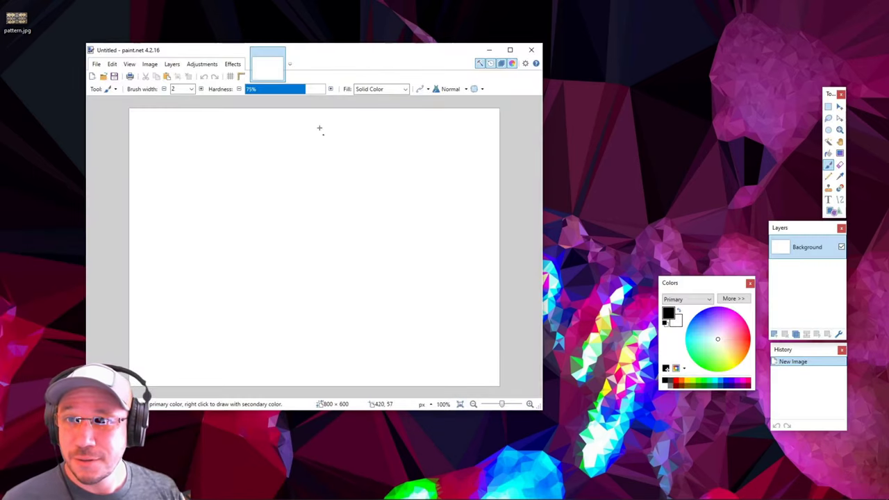
drag(543, 43, 658, 27)
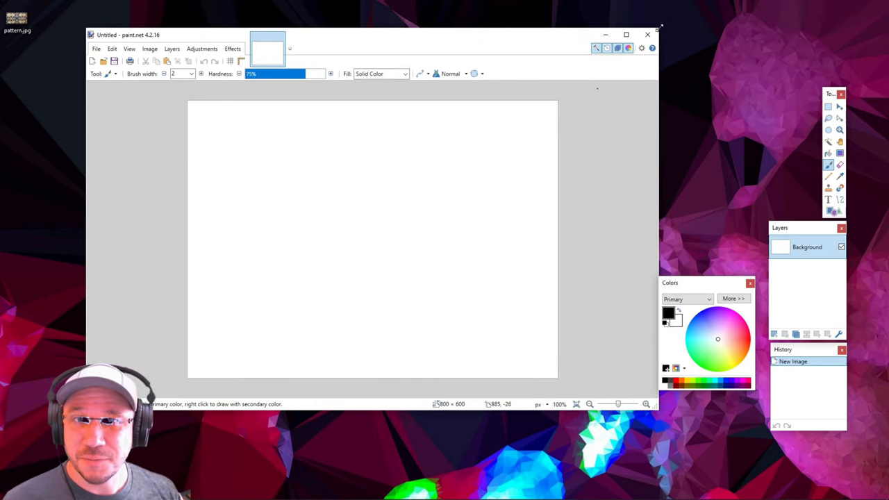
- Open pattern.jpg in paint.net as its own image and enlarge the window
drag(17, 21, 351, 216)
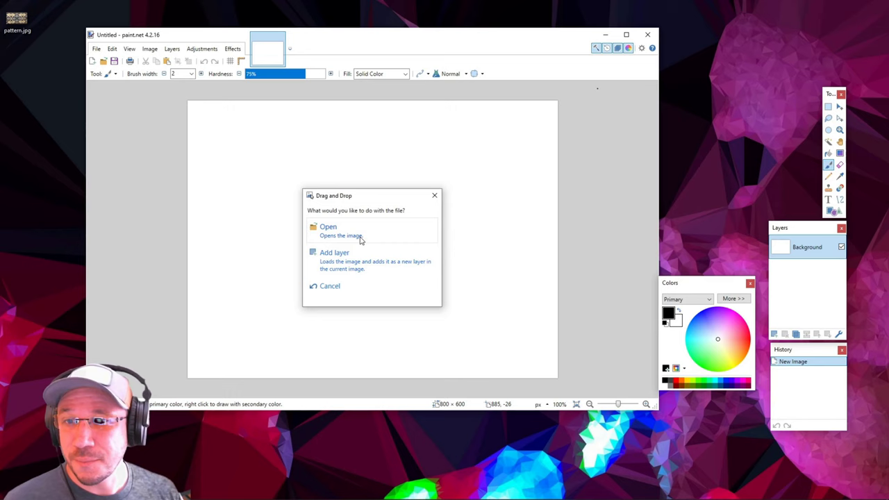
click(360, 238)
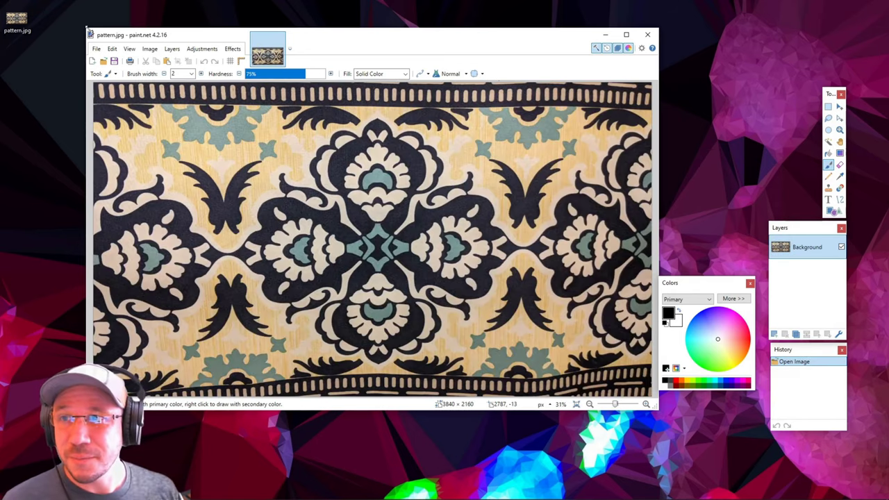
drag(88, 30, 59, 18)
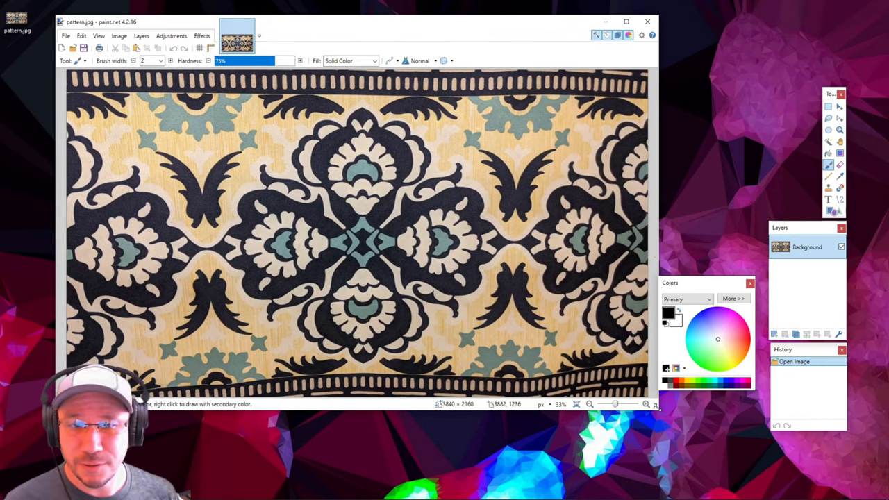
drag(660, 410, 716, 459)
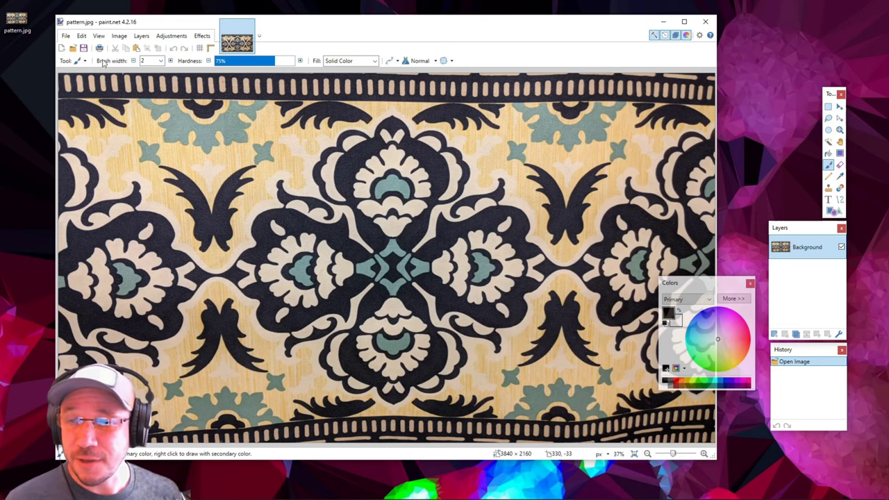
click(827, 106)
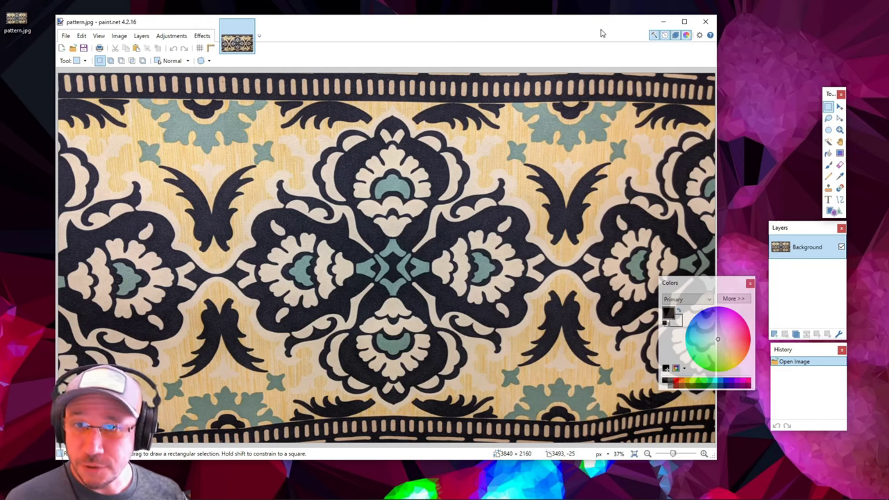
key(ctrl+shift+z)
drag(381, 151, 710, 75)
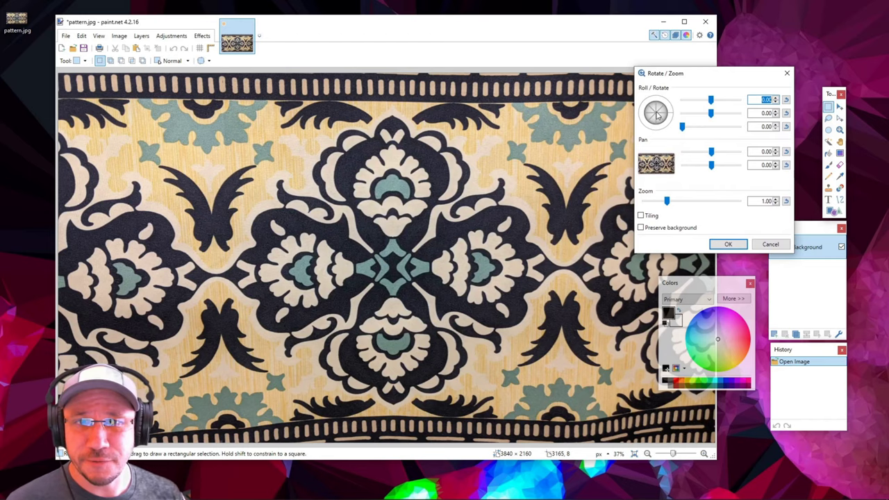
drag(654, 114, 655, 115)
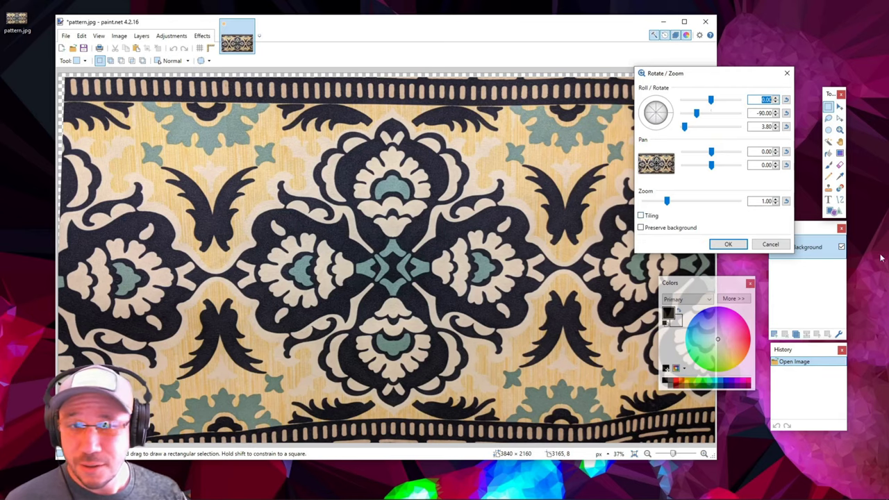
click(768, 246)
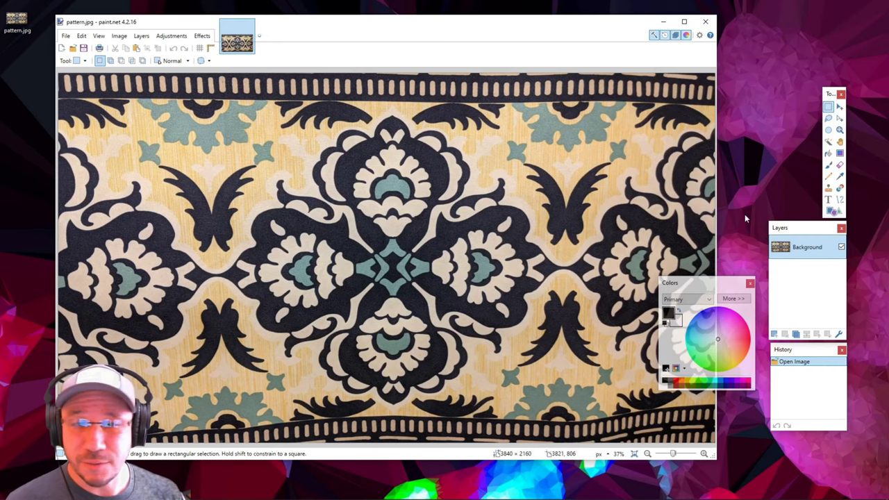
- Add Layer 2 and outline the central medallion with a rectangle
click(833, 211)
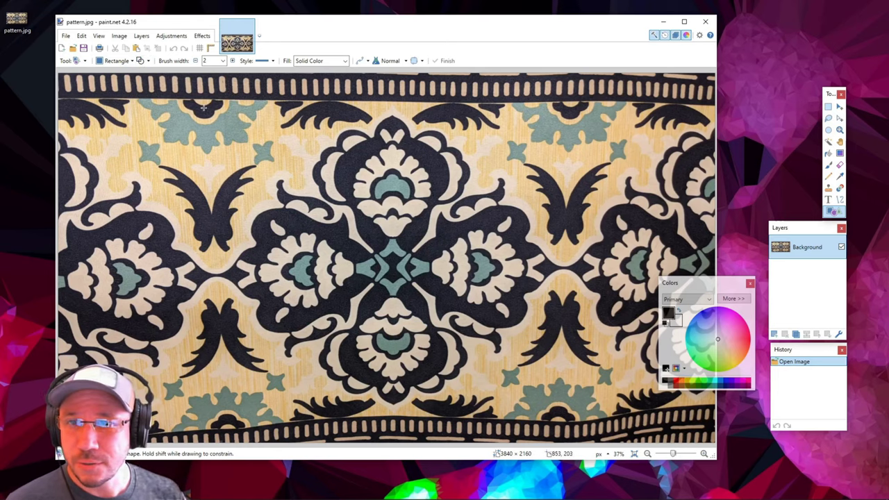
mouse_move(204, 107)
mouse_down()
mouse_move(430, 251)
mouse_move(571, 390)
mouse_move(574, 404)
mouse_up()
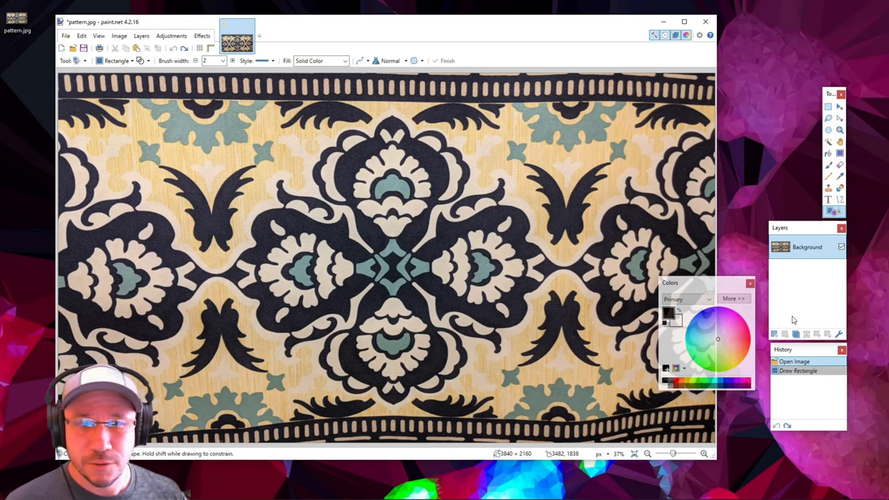
click(774, 334)
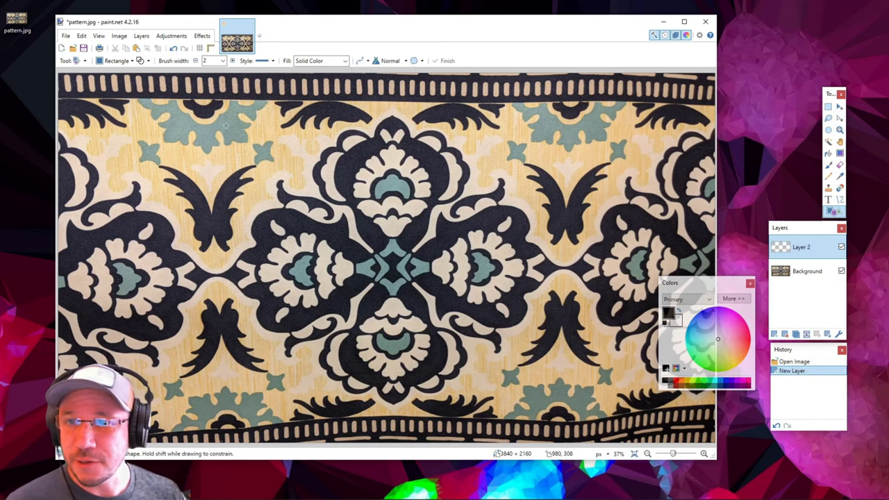
mouse_move(221, 111)
mouse_down()
mouse_move(283, 243)
mouse_move(540, 350)
mouse_move(546, 386)
mouse_move(563, 395)
mouse_move(564, 408)
mouse_up()
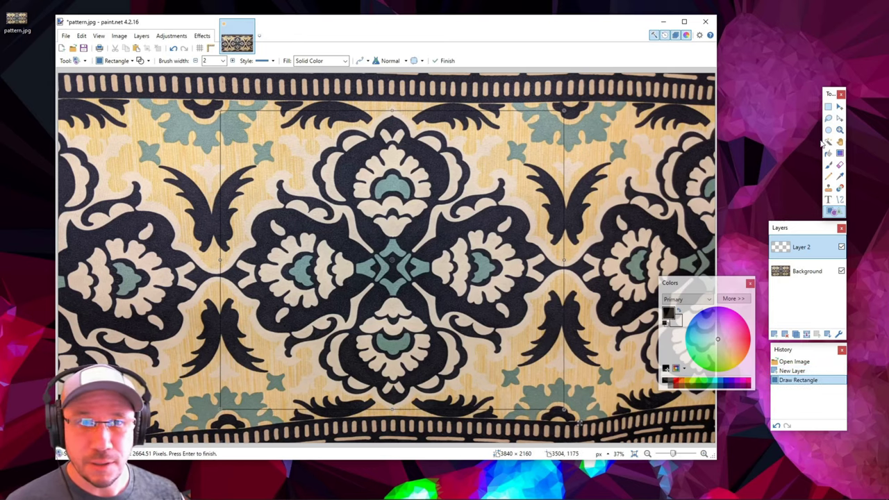
- Draw horizontal and vertical guide lines through the rectangle's centre
click(839, 199)
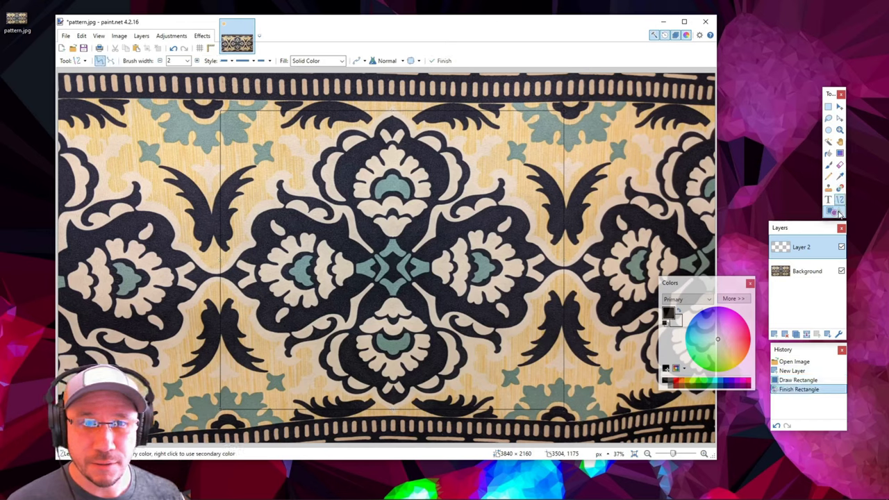
click(836, 211)
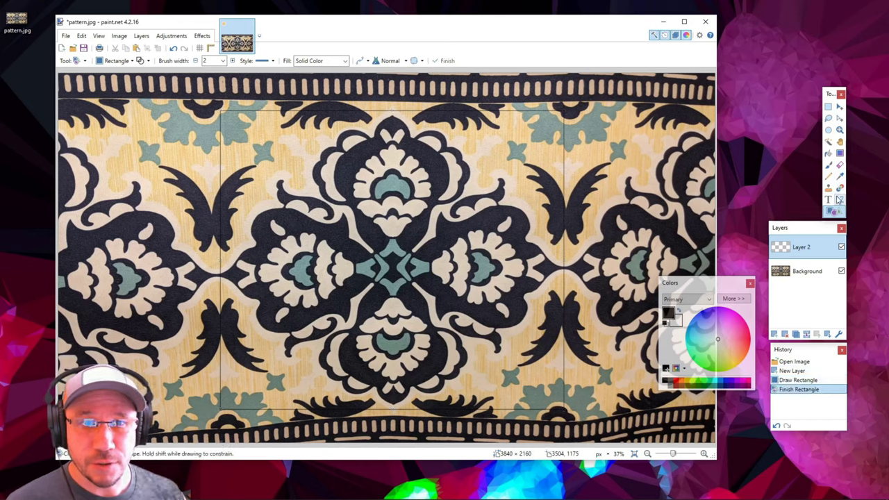
click(839, 200)
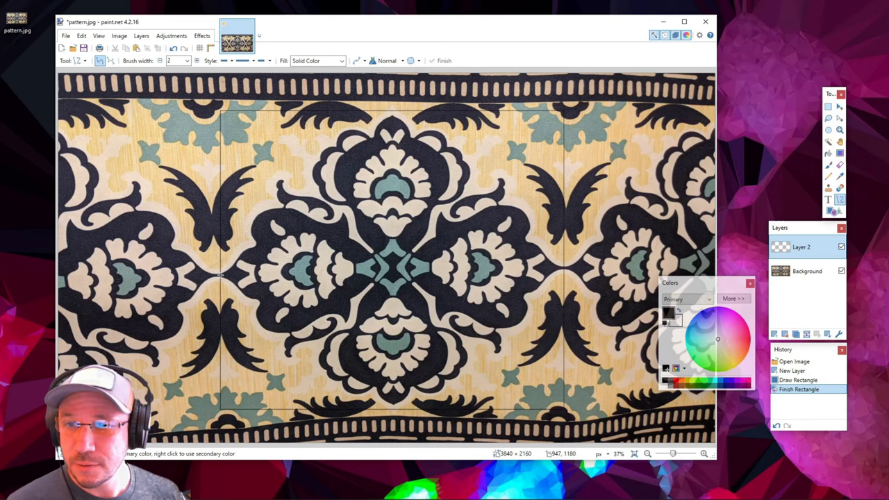
drag(219, 275, 563, 275)
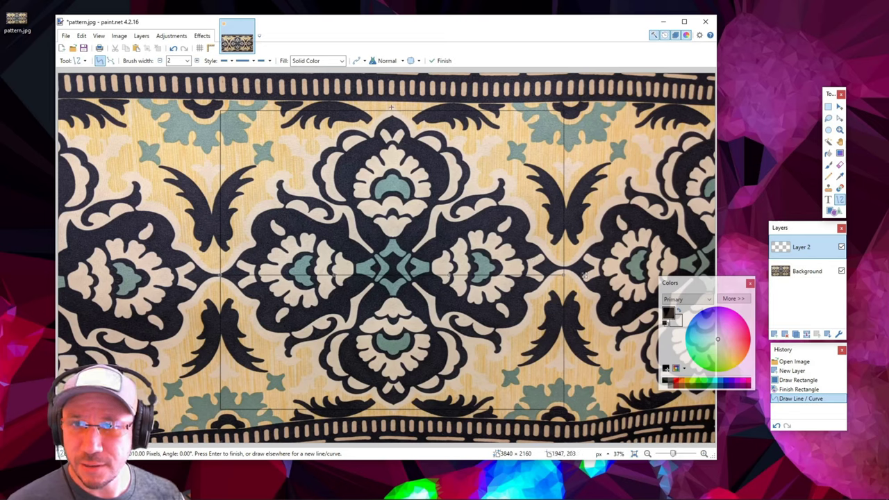
drag(392, 111, 391, 312)
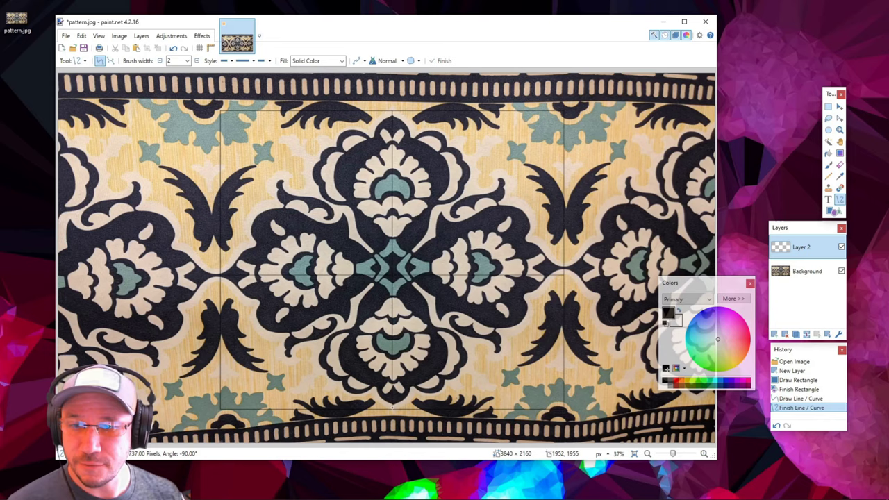
- Commit the vertical guide line and select the whole Background layer for moving
drag(392, 410, 393, 410)
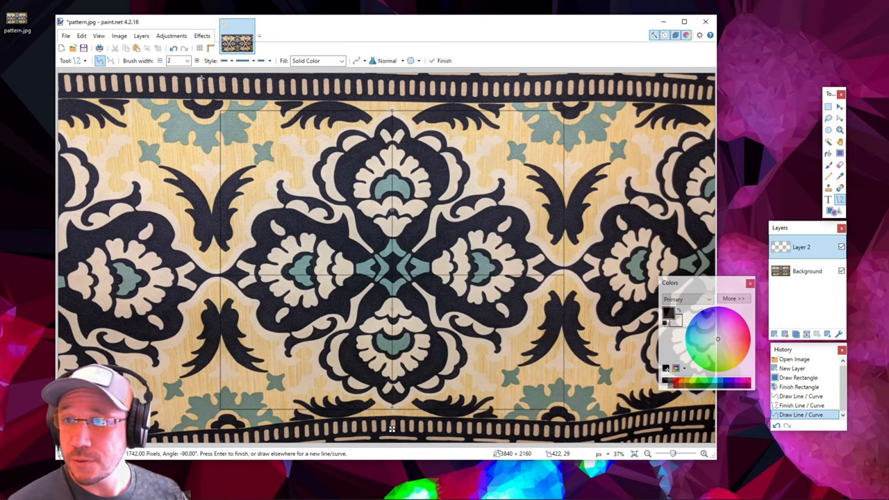
key(Return)
click(805, 271)
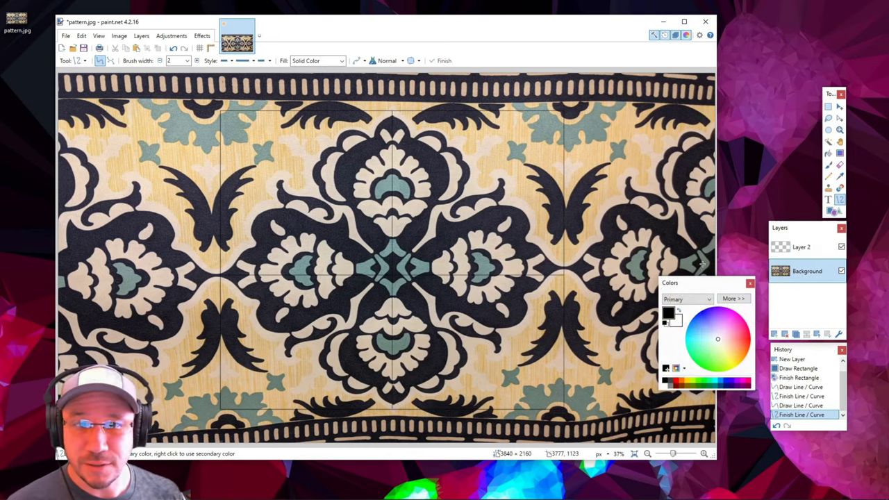
key(ctrl+a)
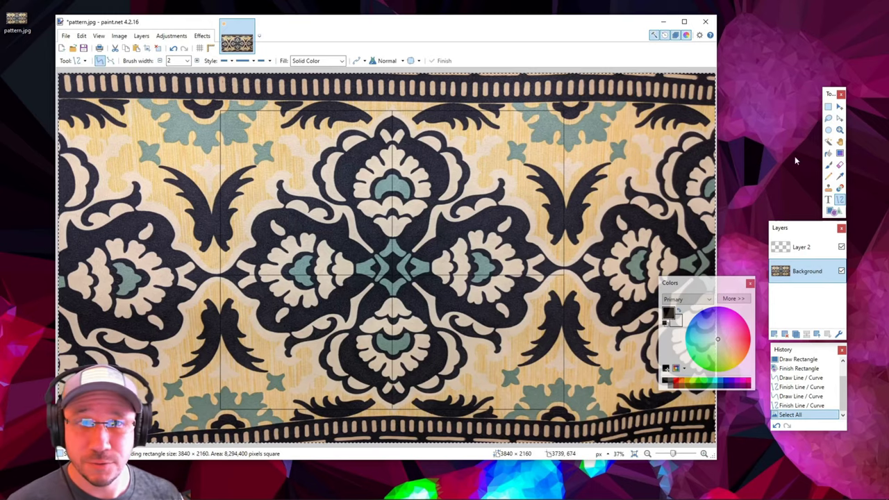
click(838, 106)
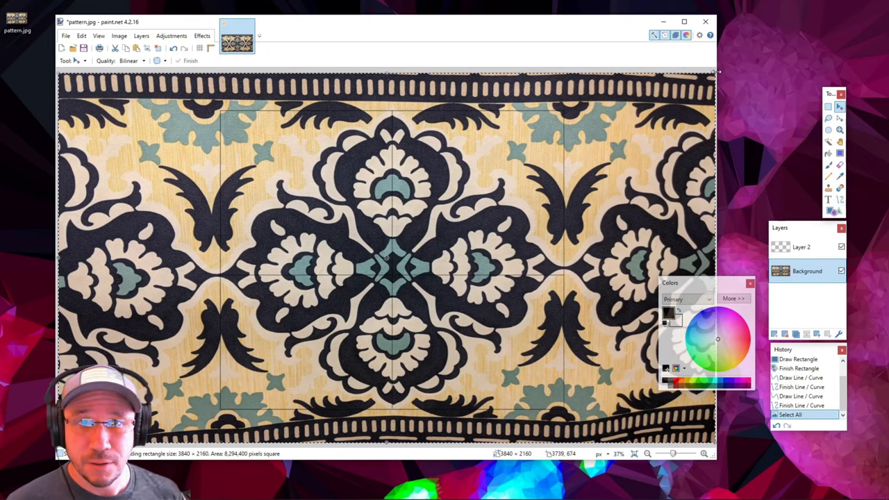
- Rotate the whole Background photo about -0.52° to align it with the guides
drag(717, 70, 743, 69)
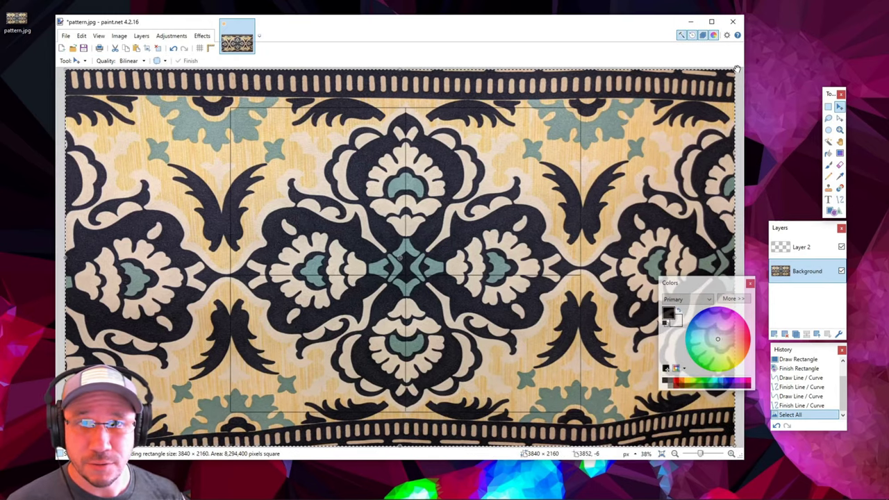
drag(654, 16, 653, 12)
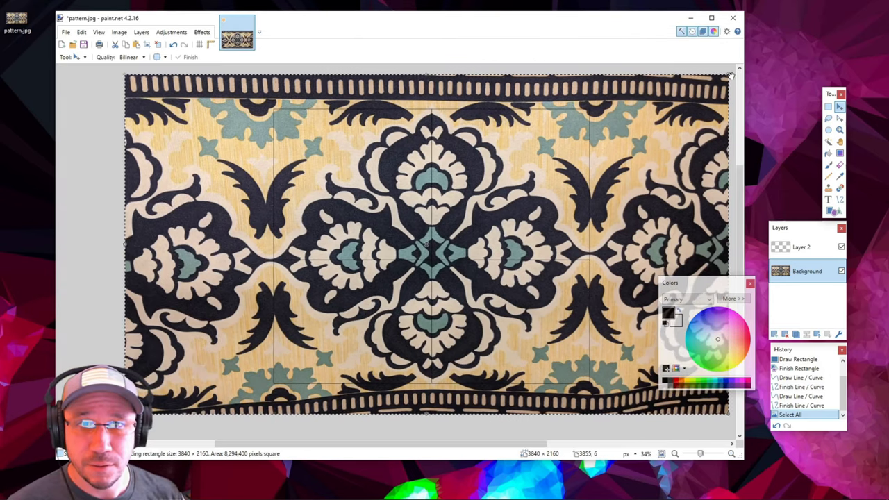
key(ctrl+d)
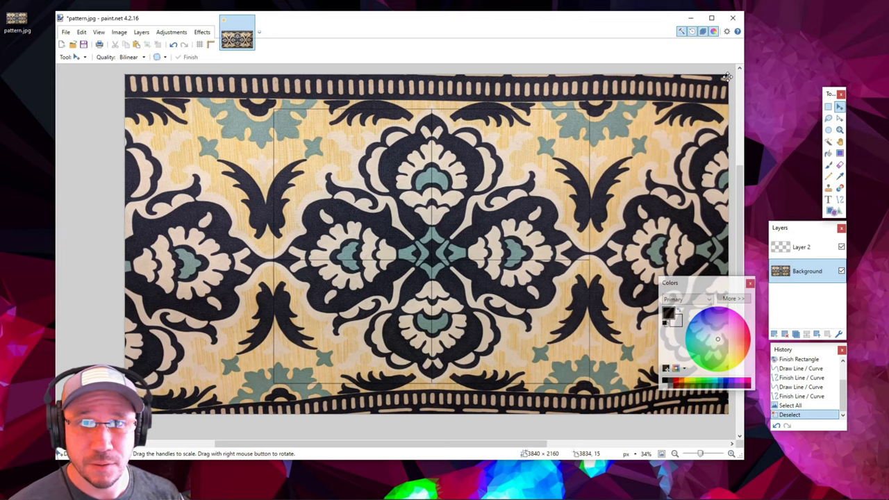
key(ctrl+a)
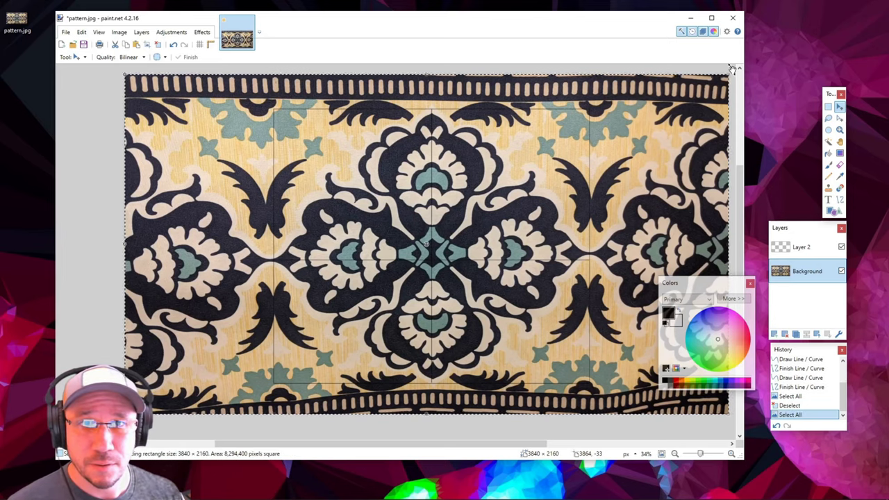
drag(729, 71, 845, 9)
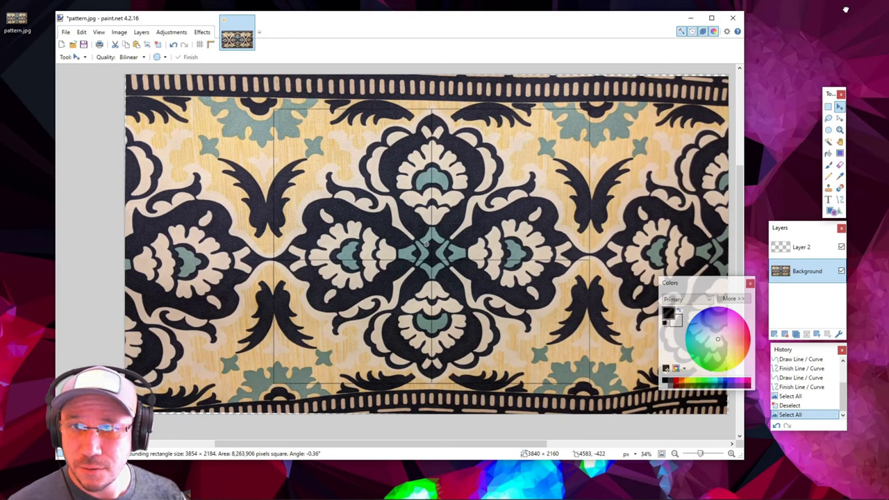
key(Left)
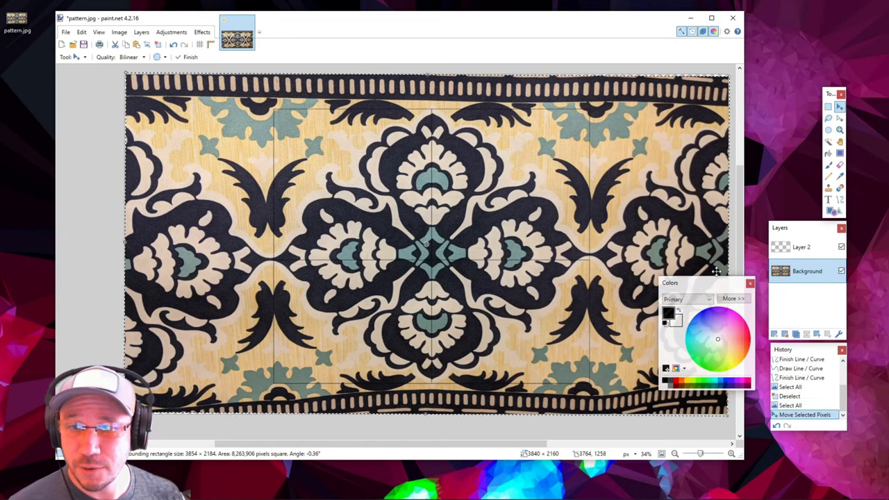
drag(736, 71, 738, 72)
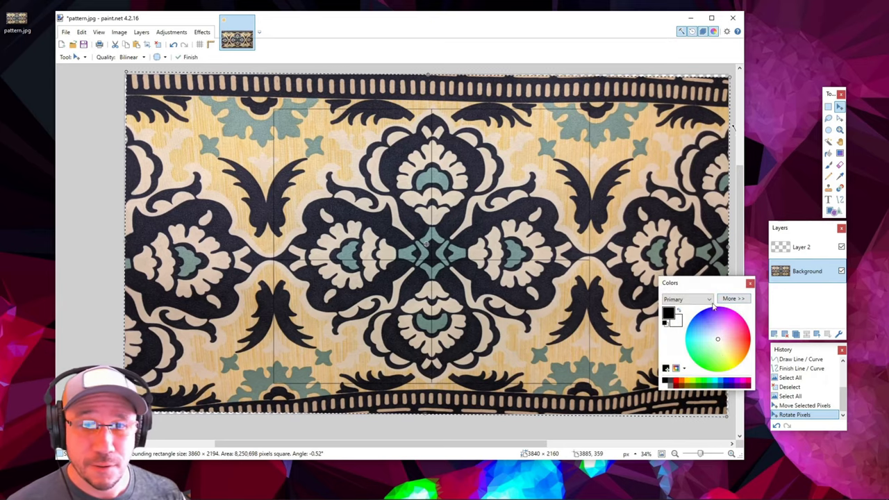
- Apply the rotation, hide guide Layer 2, and rectangle-select the central medallion
key(ctrl+d)
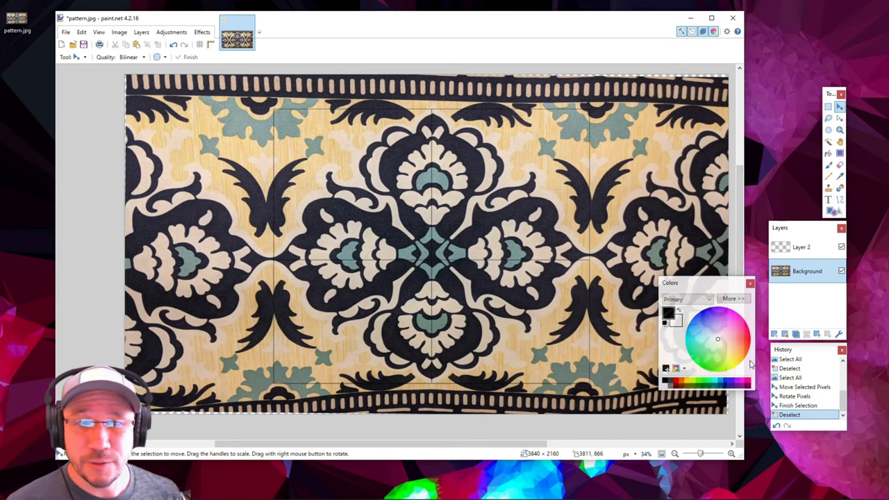
click(839, 250)
click(840, 248)
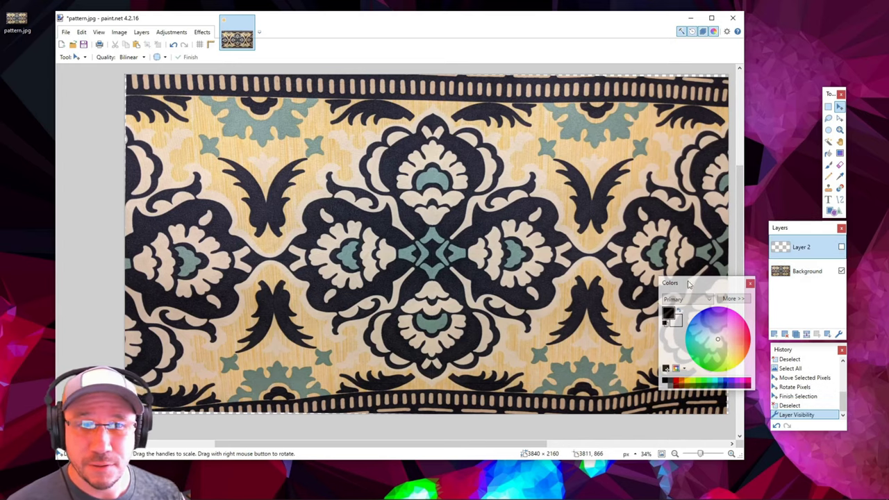
click(828, 106)
drag(268, 96, 590, 392)
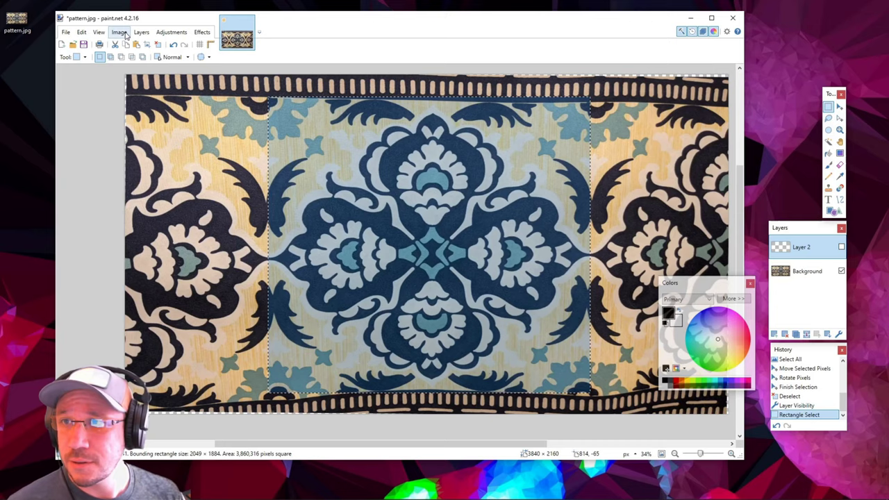
- Erase everything outside the medallion and delete Layer 2
click(141, 32)
click(141, 32)
click(82, 32)
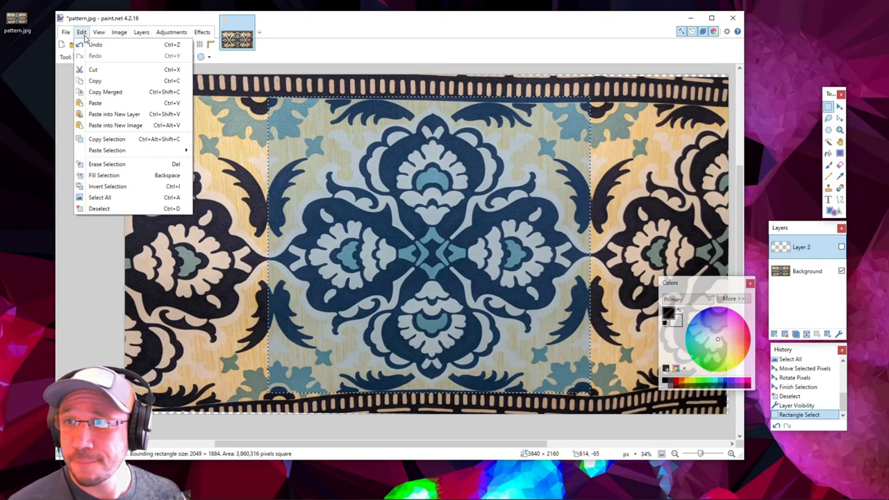
click(121, 189)
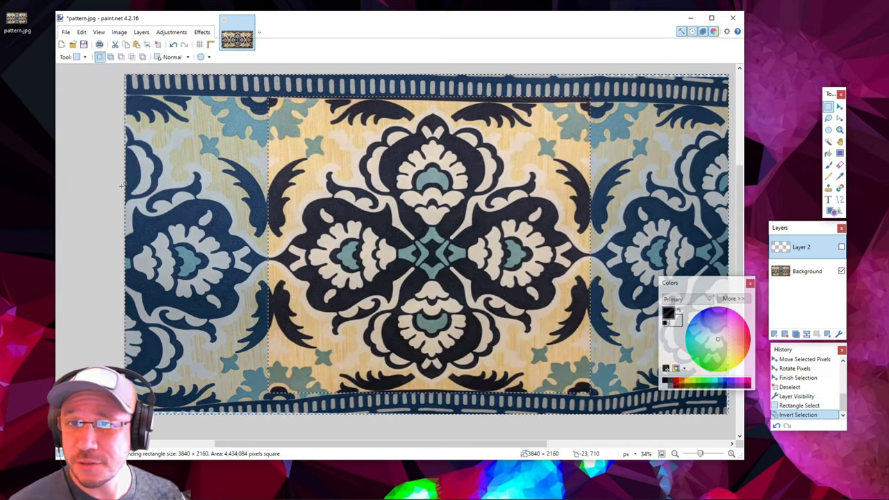
key(Delete)
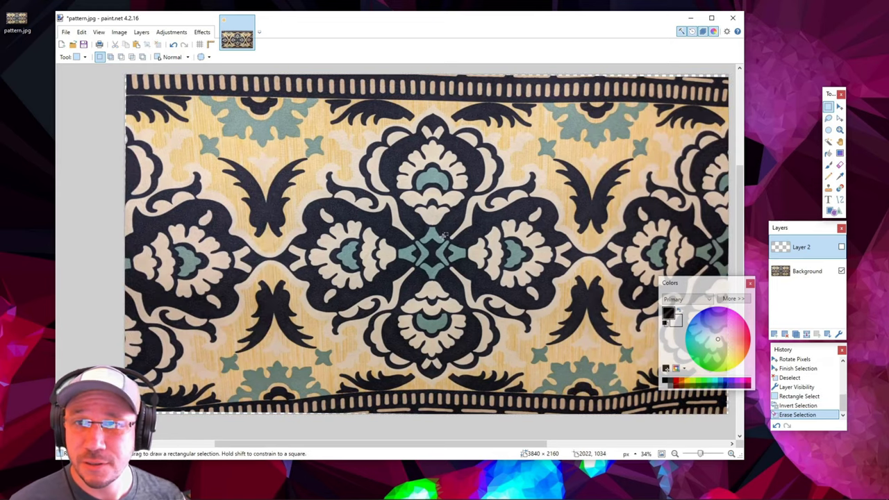
click(805, 276)
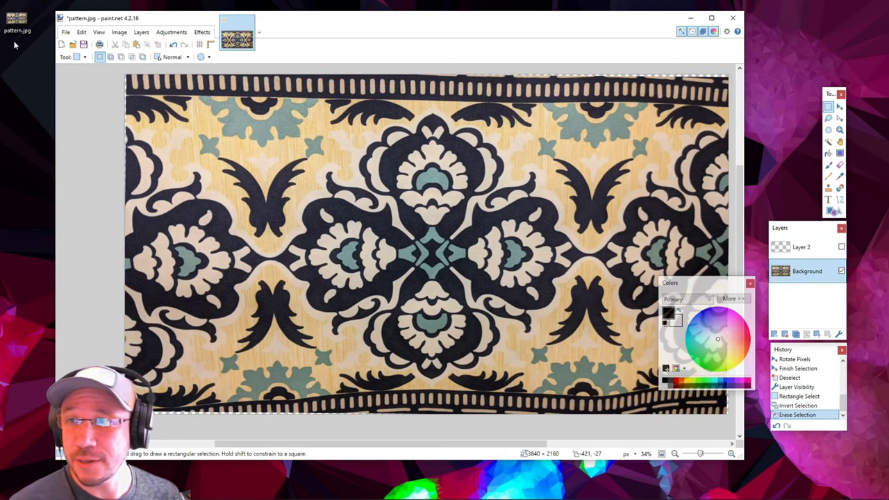
click(812, 254)
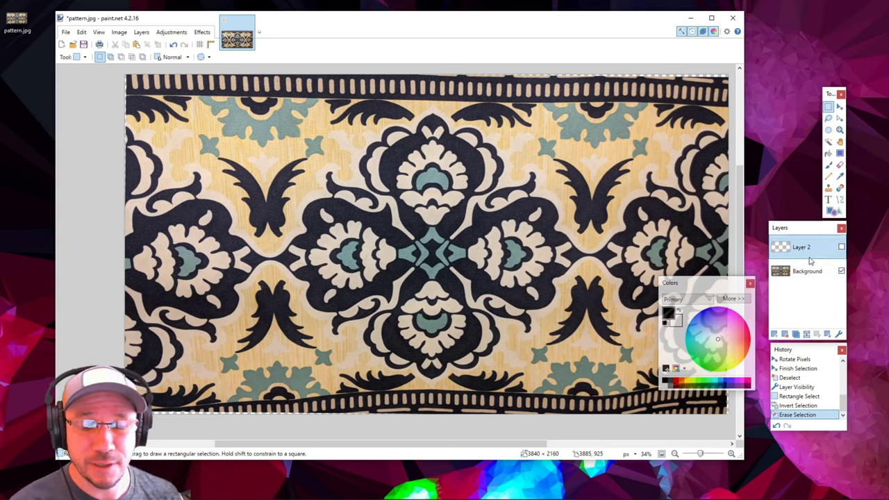
click(785, 334)
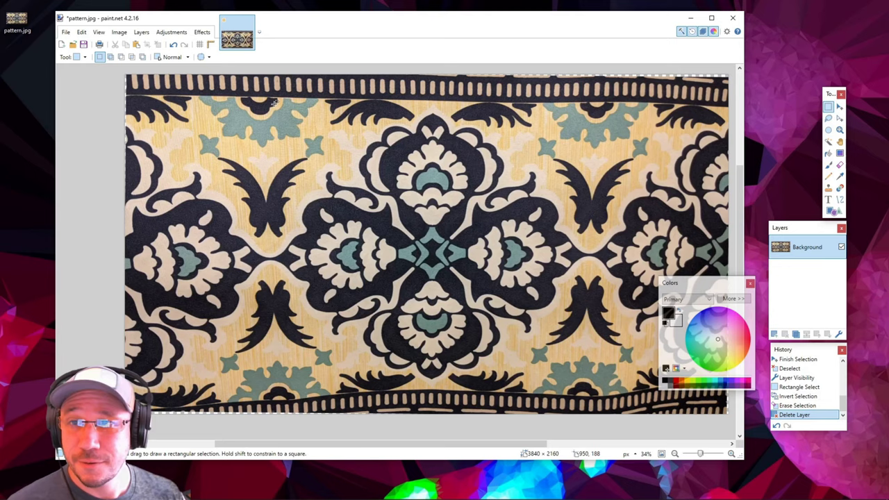
- Reselect the medallion on the Background and crop the image to 2028 × 1828
drag(271, 102, 590, 391)
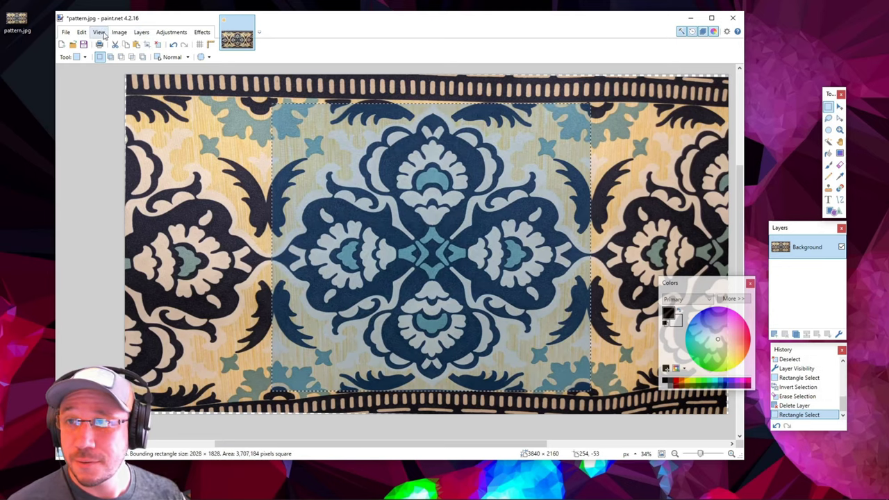
click(81, 32)
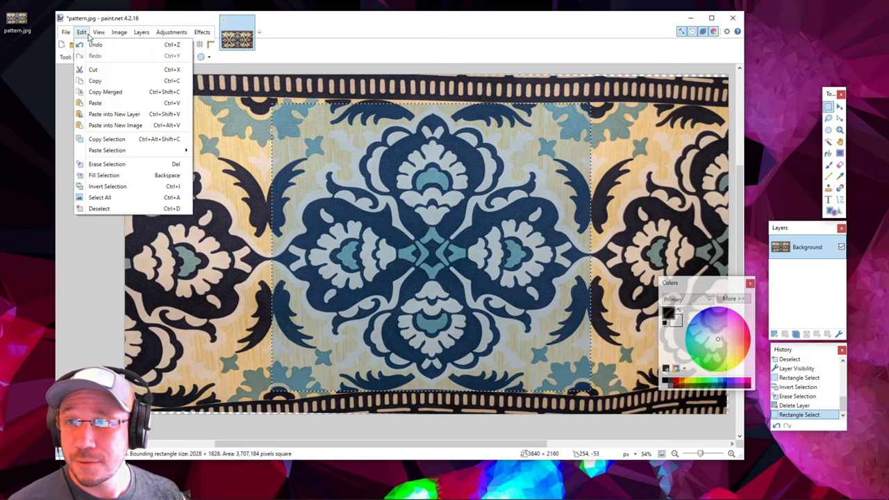
click(142, 188)
key(Delete)
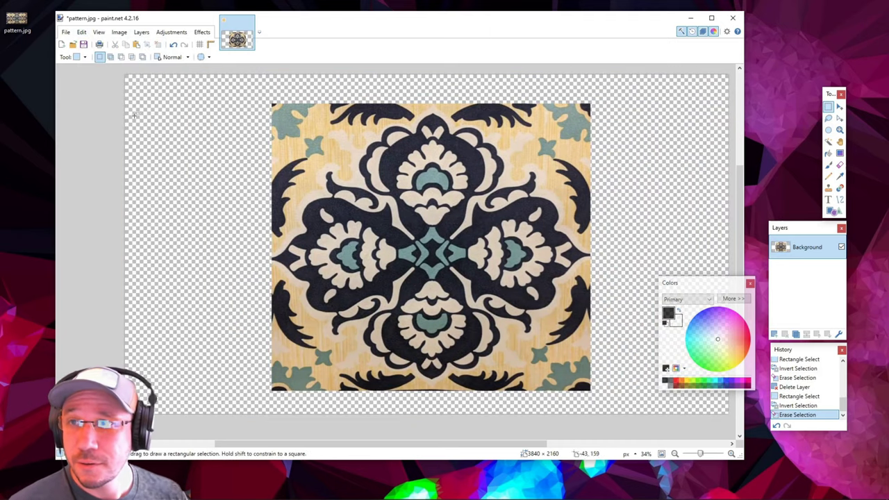
key(ctrl+z)
key(ctrl+z)
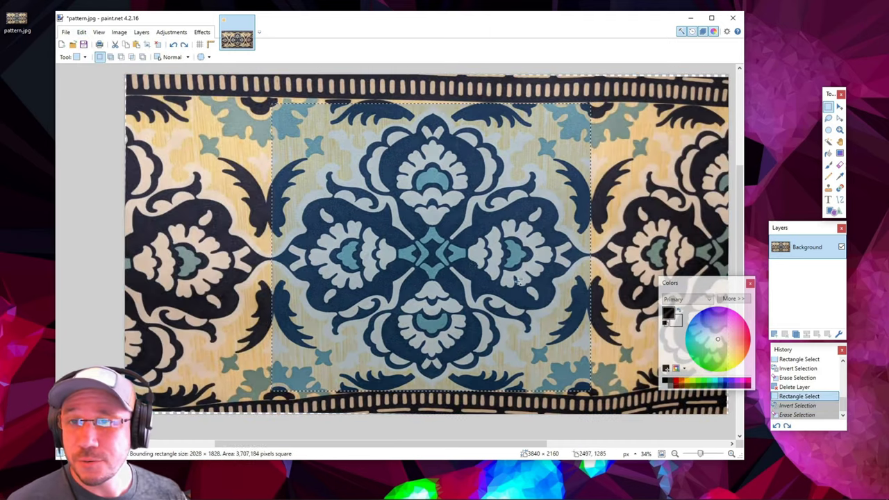
click(120, 32)
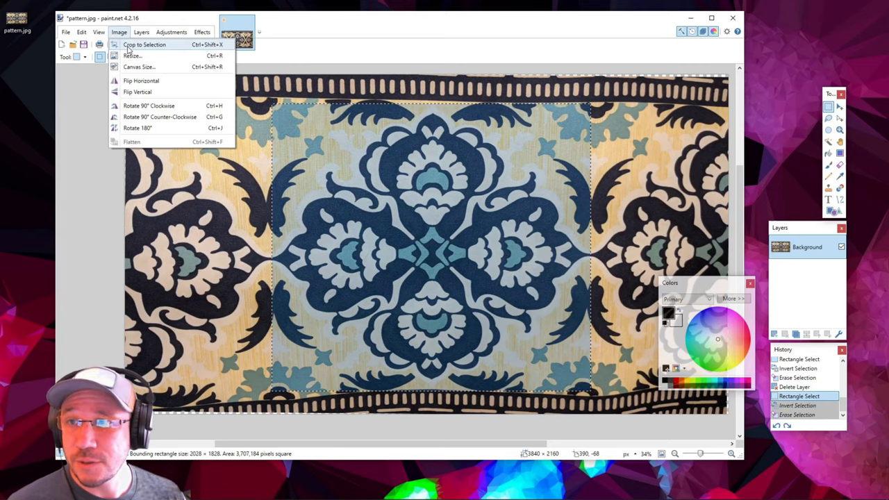
click(128, 43)
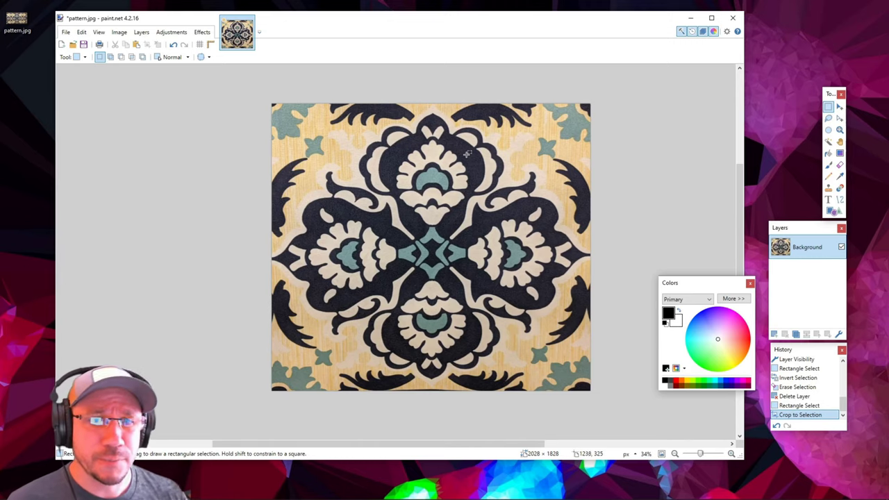
- Magic Wand the dark navy motif, raising tolerance and adding light-teal areas
click(828, 141)
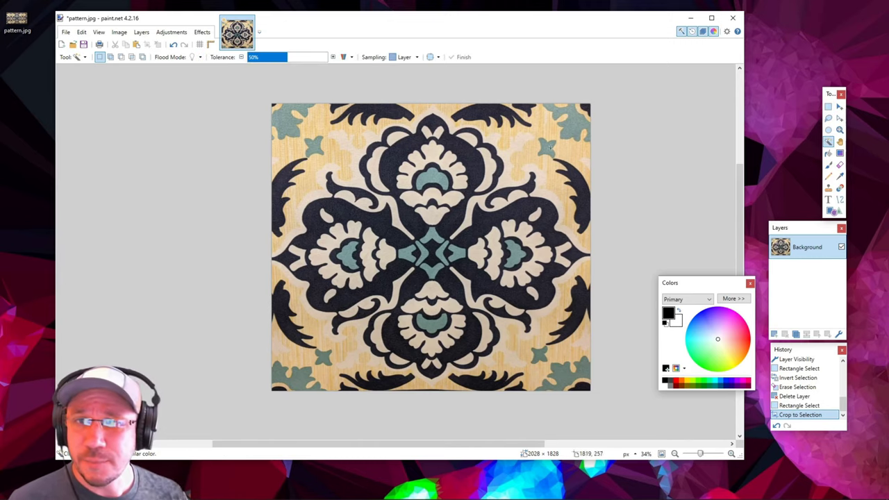
click(475, 177)
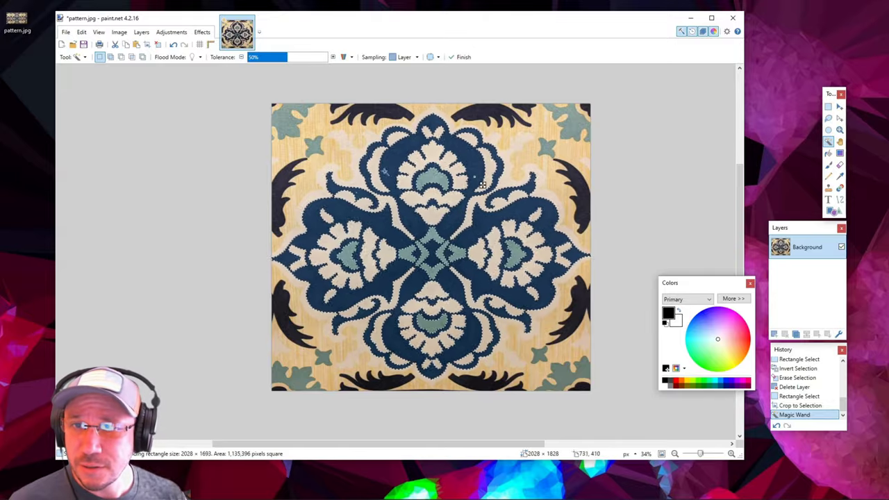
click(291, 60)
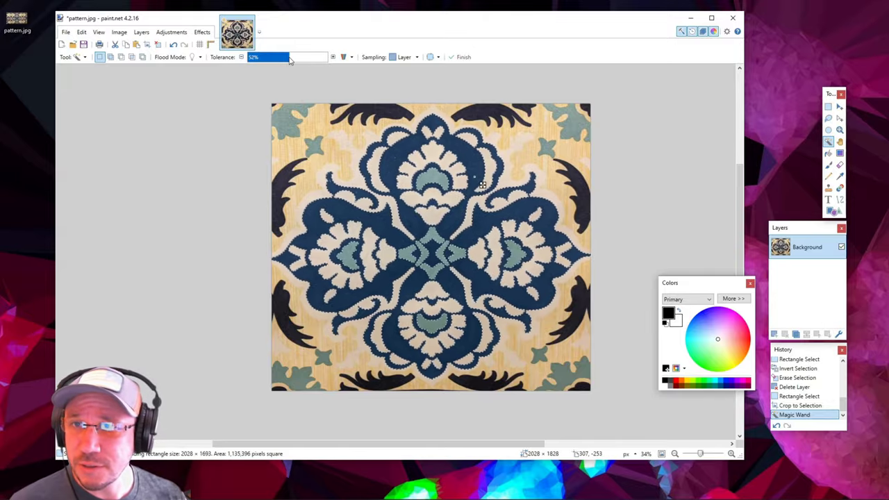
mouse_move(286, 61)
mouse_down()
mouse_move(297, 66)
mouse_move(291, 69)
mouse_up()
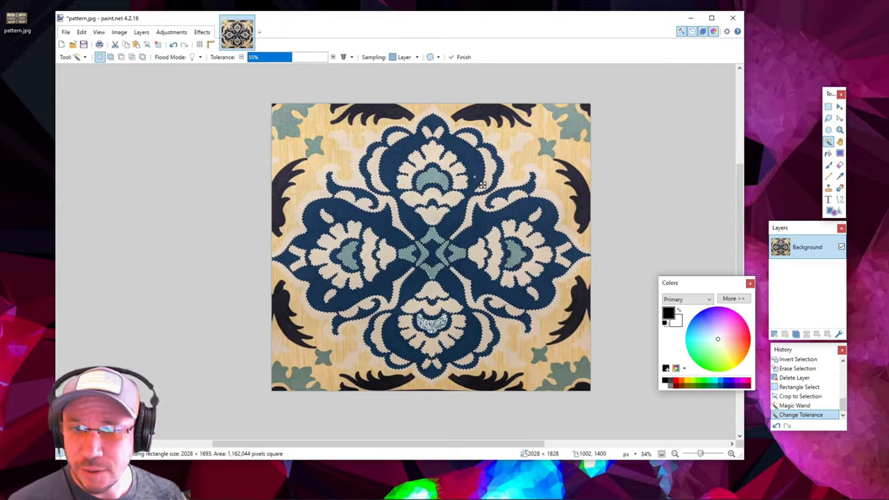
click(432, 332)
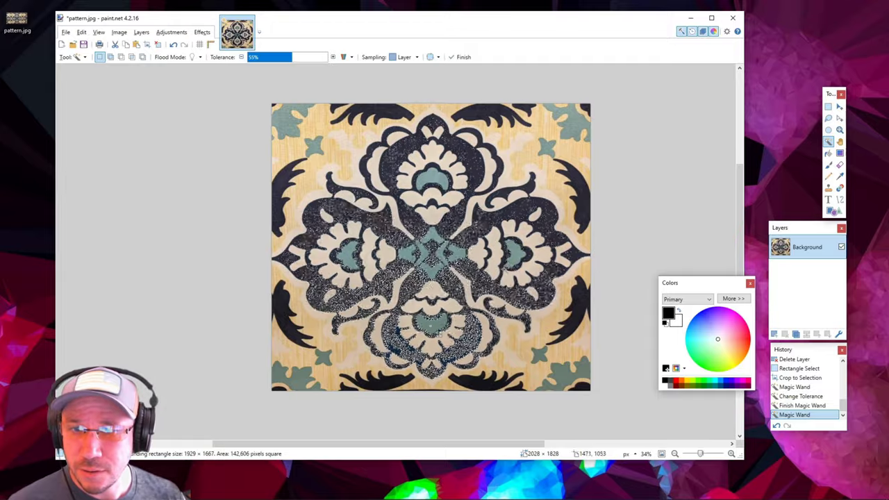
key(alt)
click(451, 284)
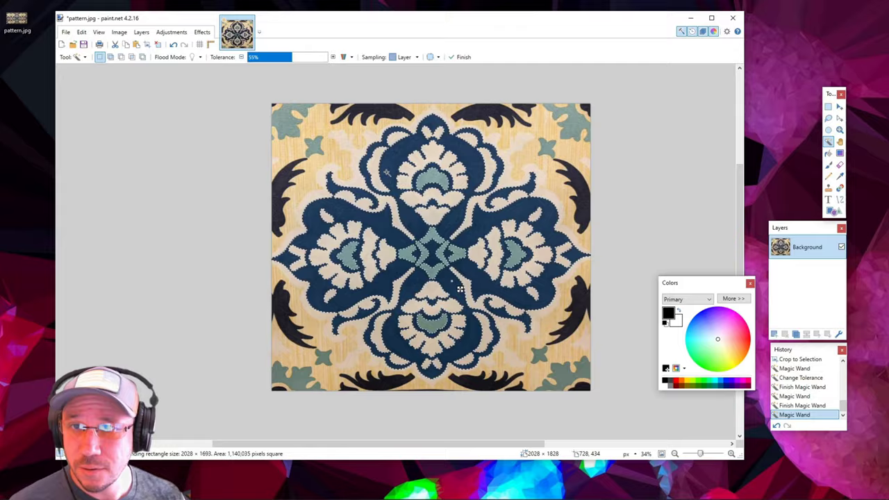
ctrl+click(436, 250)
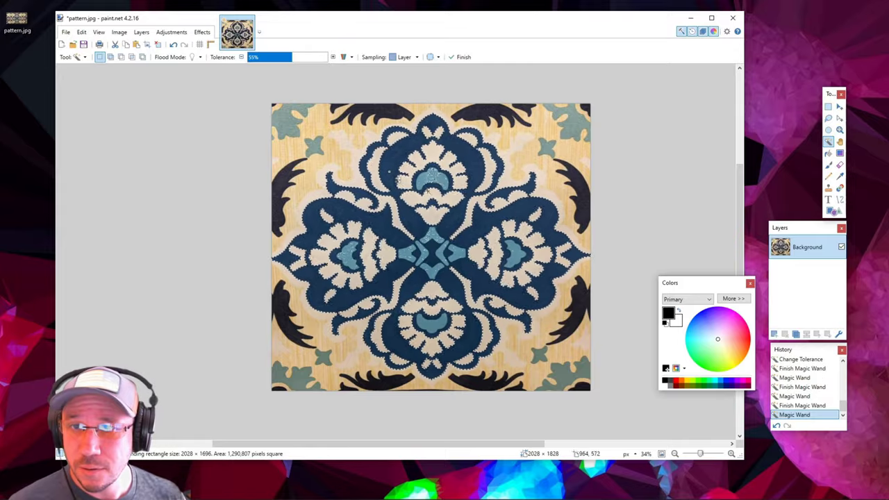
ctrl+click(443, 182)
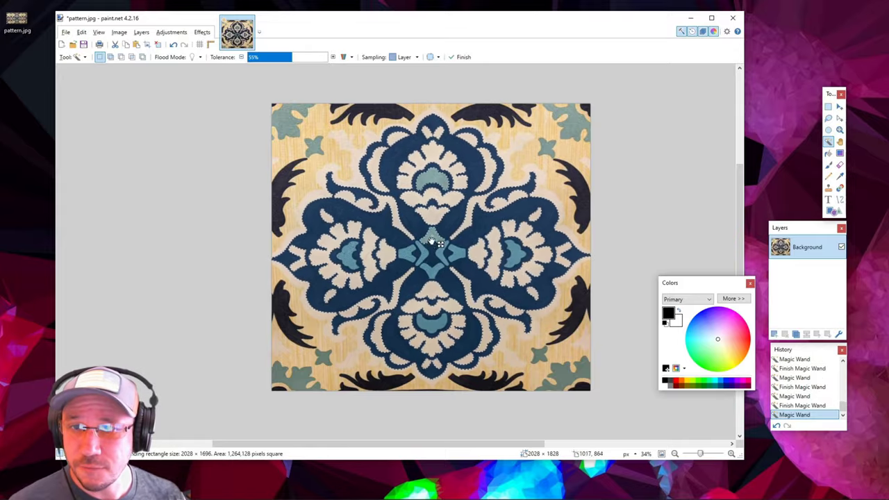
- Lower the Magic Wand tolerance to 49% and remake the dark navy selection
ctrl+click(444, 269)
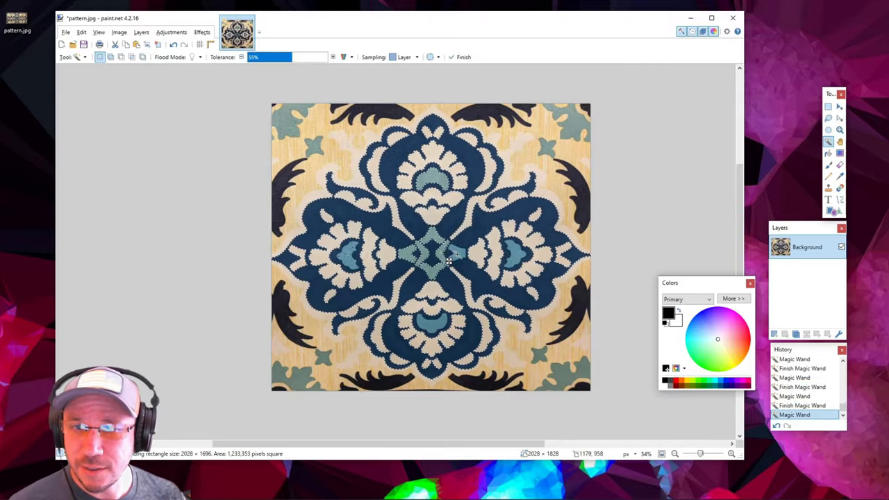
ctrl+click(522, 264)
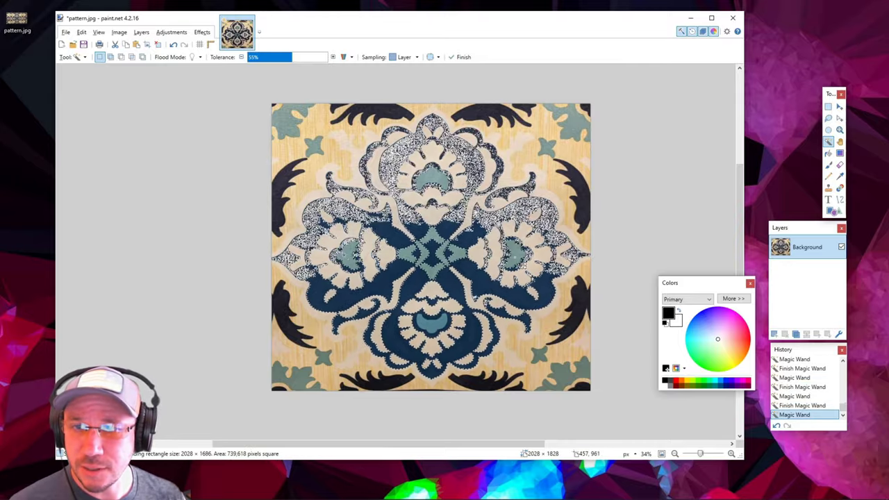
drag(522, 264, 373, 230)
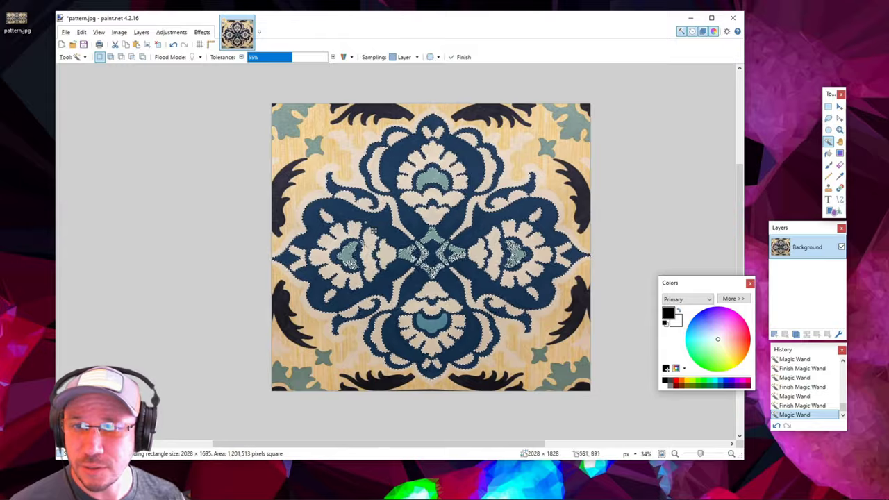
mouse_move(282, 66)
mouse_down()
mouse_move(295, 69)
mouse_move(287, 67)
mouse_up()
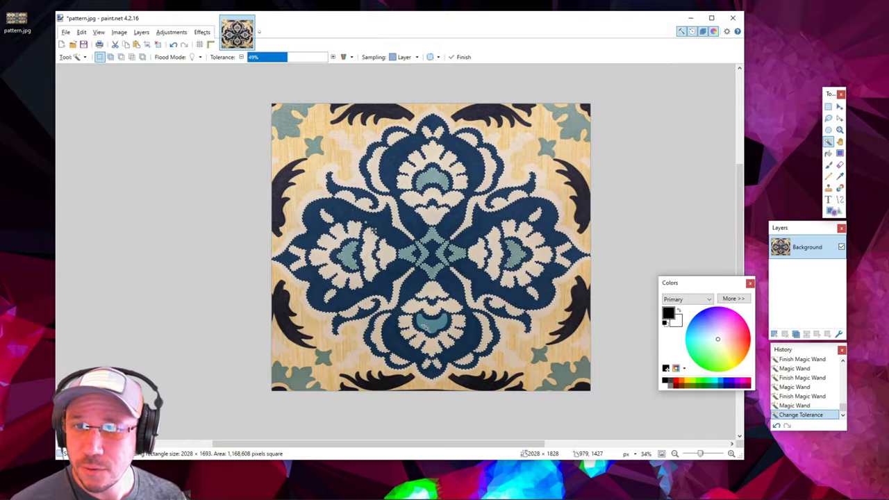
click(429, 328)
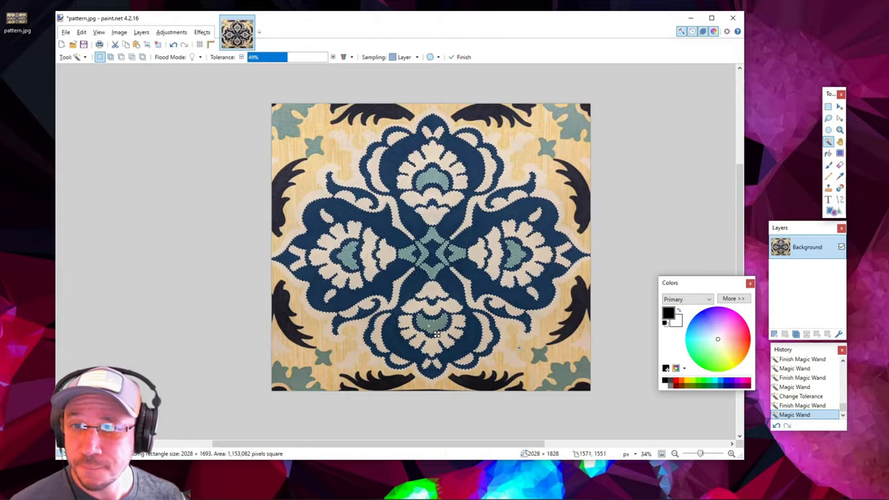
click(119, 32)
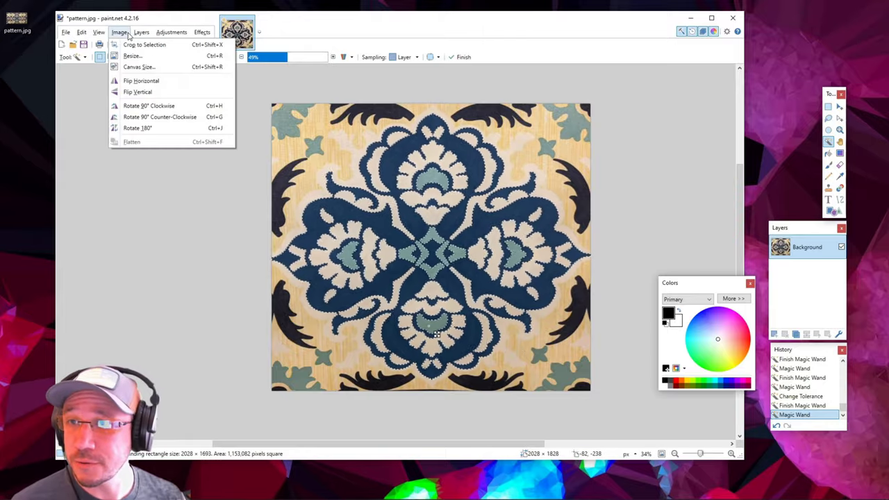
mouse_move(101, 35)
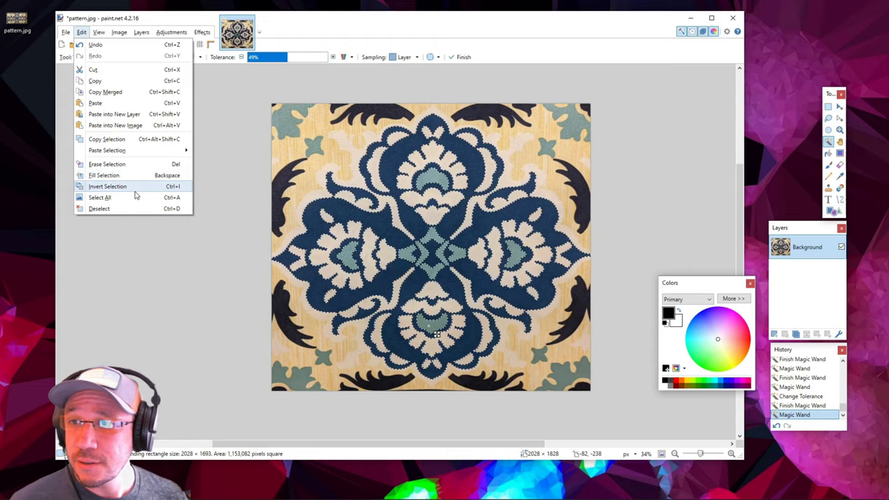
- Invert the selection, delete the background, and convert the motif to black and white
click(108, 186)
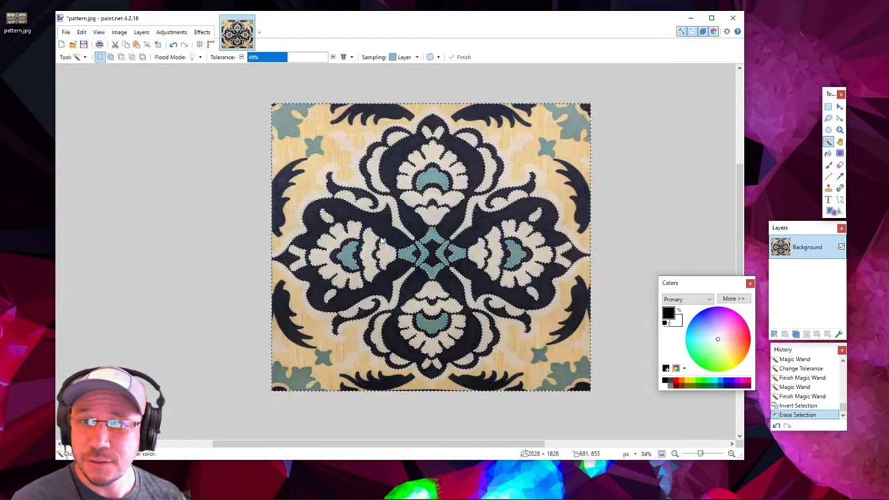
key(Delete)
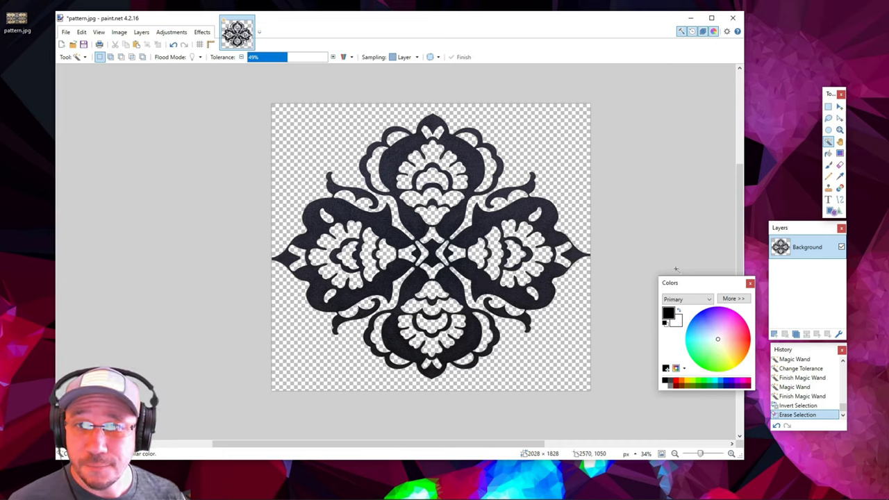
click(202, 32)
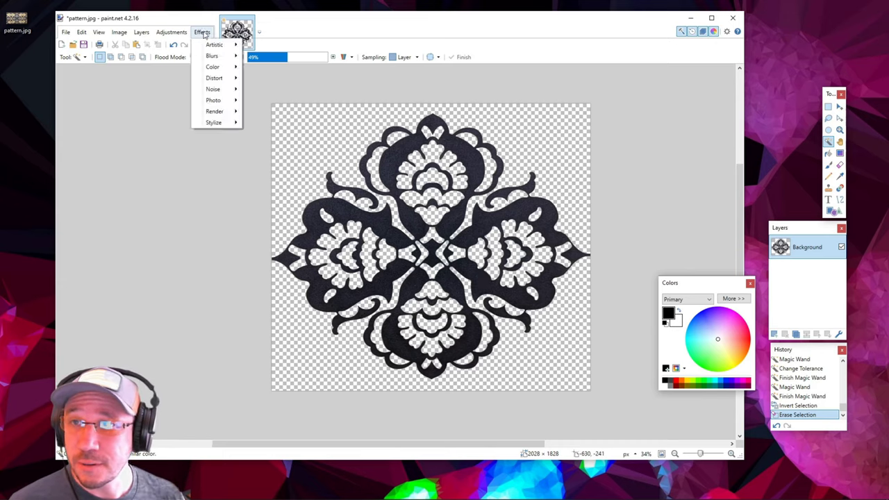
mouse_move(184, 33)
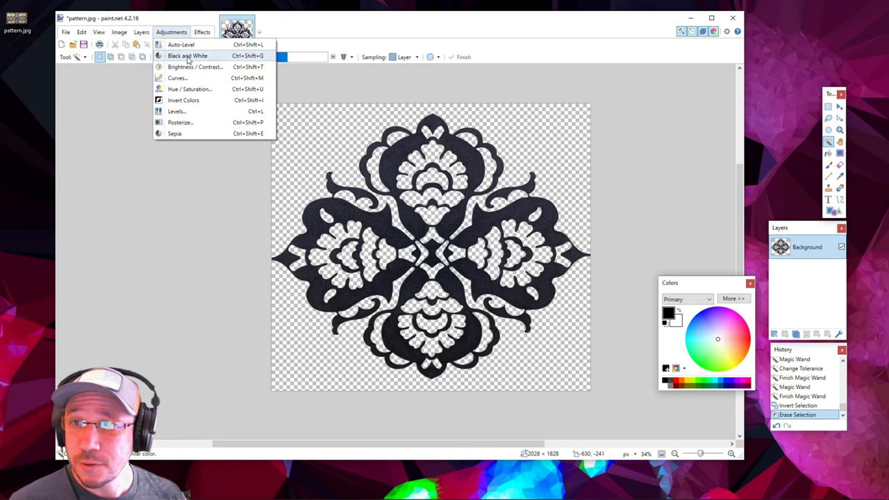
click(187, 56)
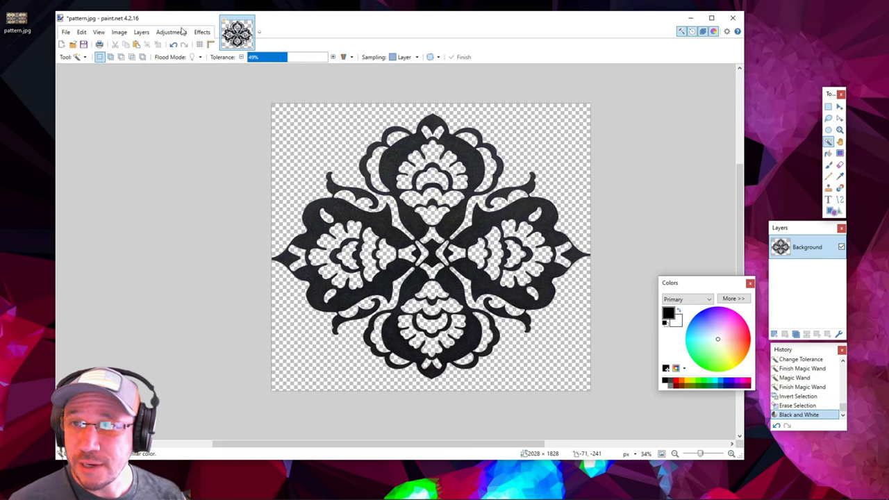
- Set Brightness / Contrast to Contrast 100 so the motif becomes solid black
click(182, 33)
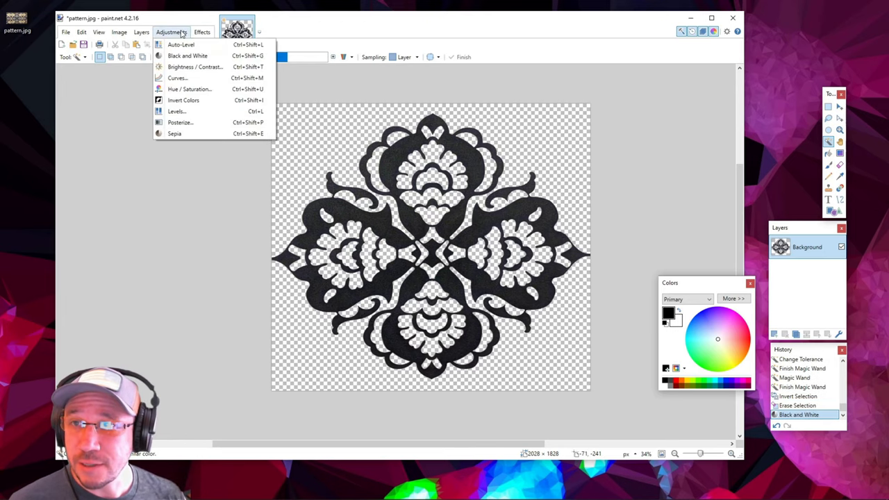
click(186, 68)
drag(412, 205, 682, 139)
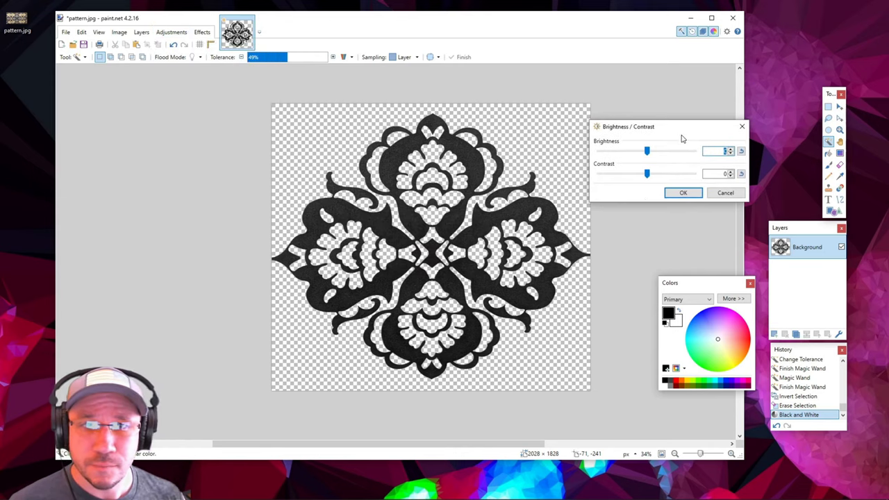
drag(647, 174, 695, 174)
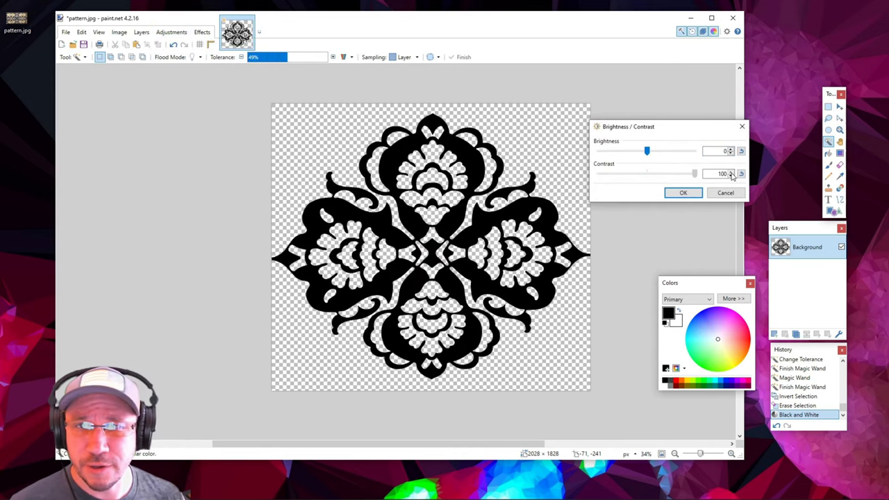
click(677, 195)
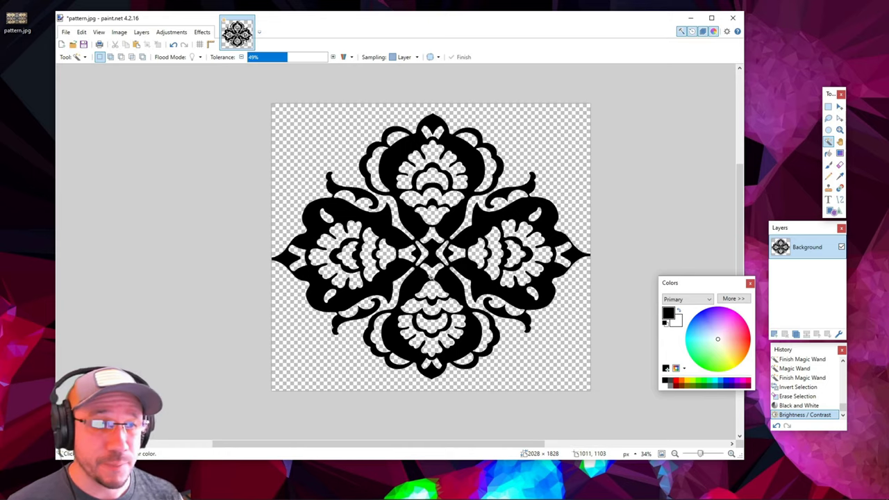
- Cancel a first Save As and save the image in its current JPEG format
click(66, 32)
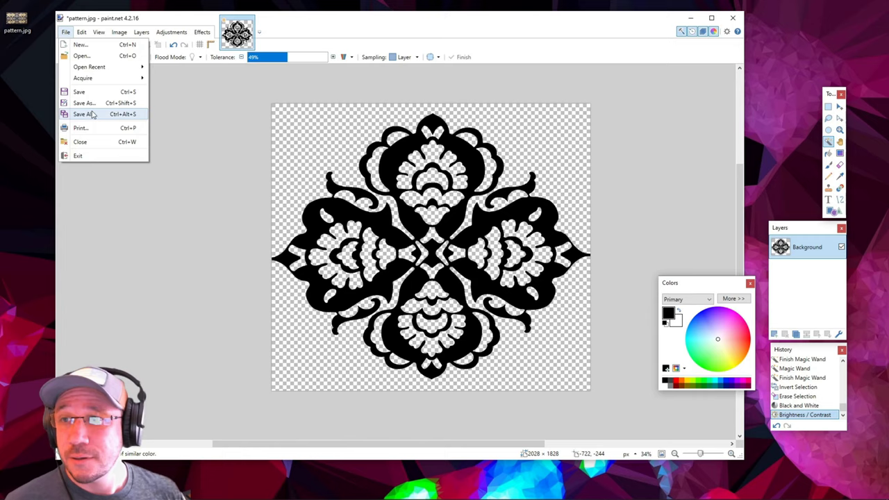
click(85, 103)
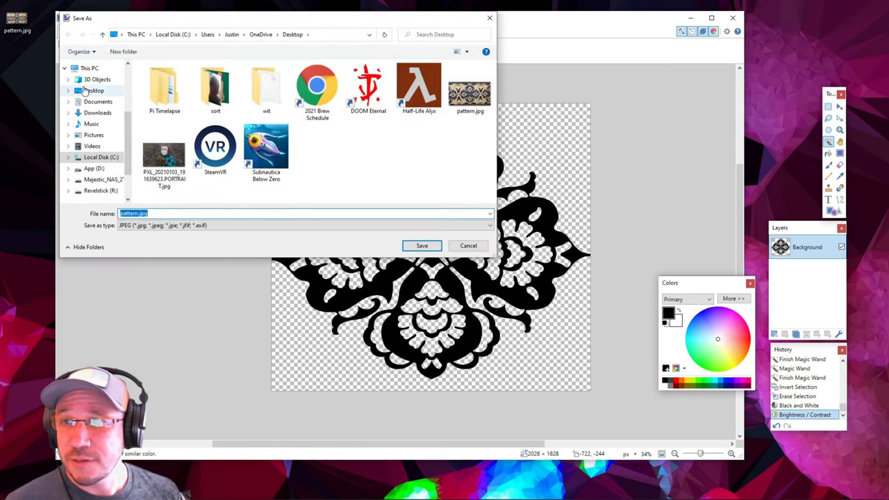
click(89, 68)
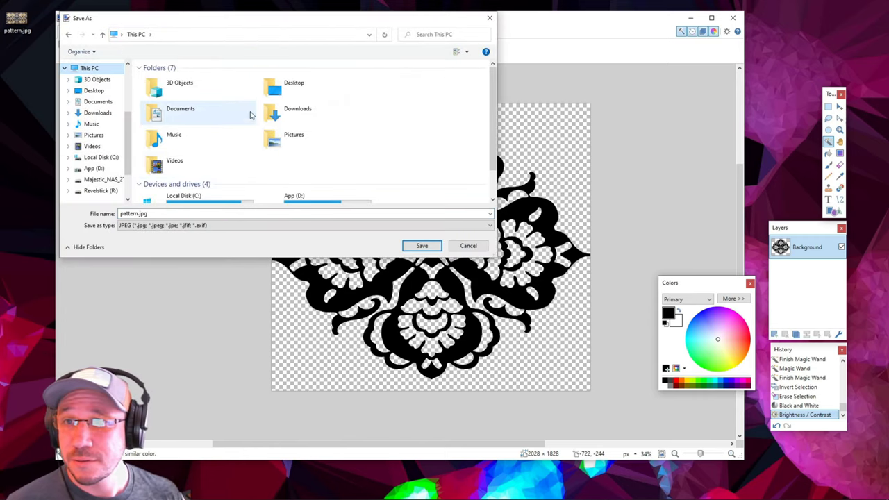
click(291, 97)
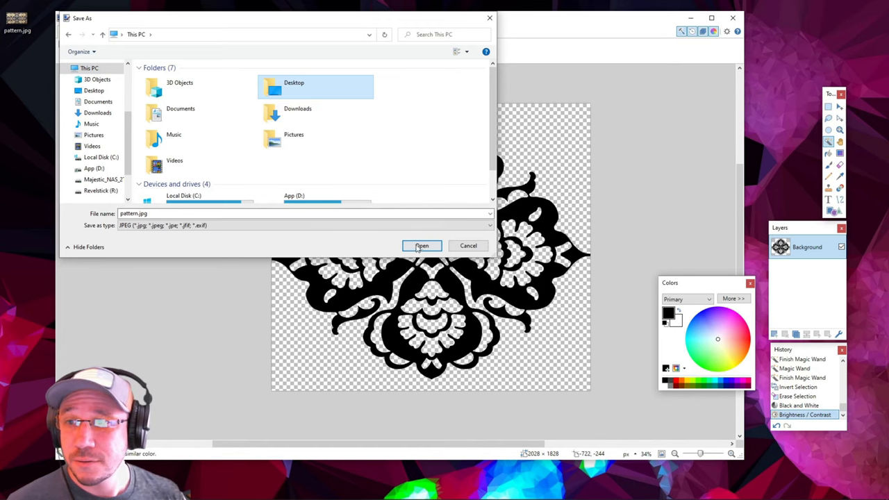
click(467, 245)
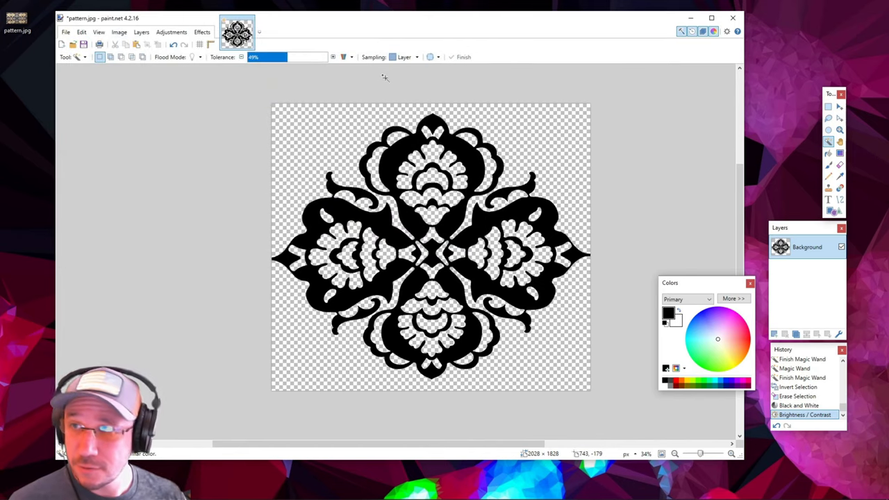
key(ctrl+s)
click(365, 278)
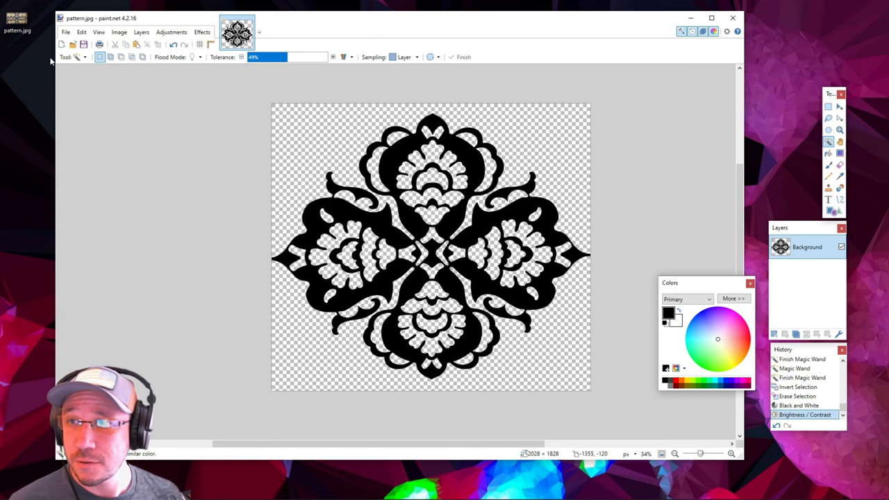
click(23, 20)
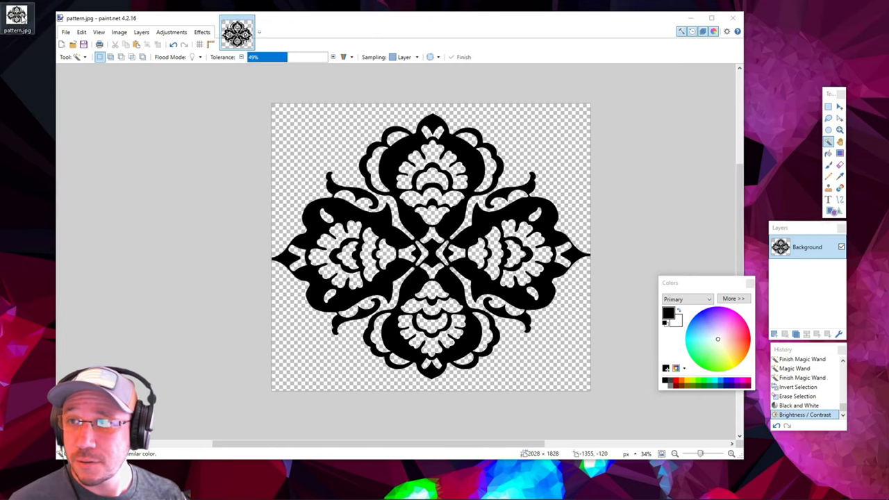
- Save the image as pattern.png on the Desktop with PNG file type
click(69, 36)
click(67, 33)
click(55, 99)
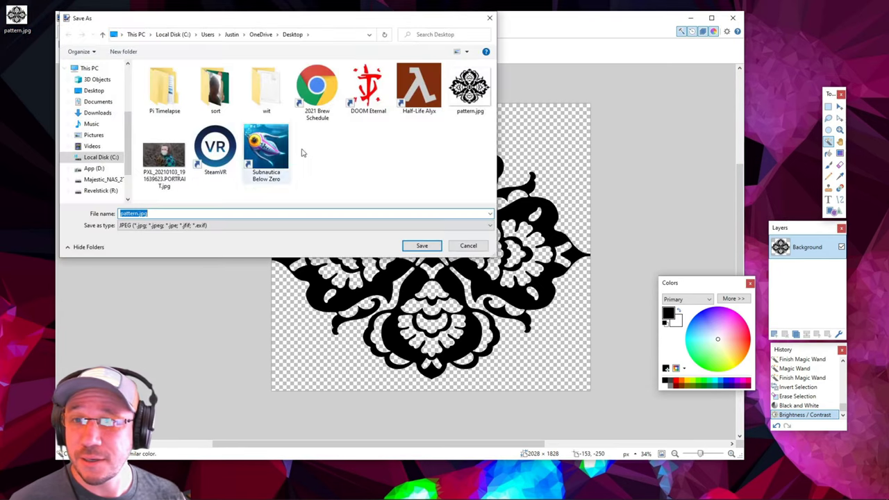
click(92, 90)
click(207, 225)
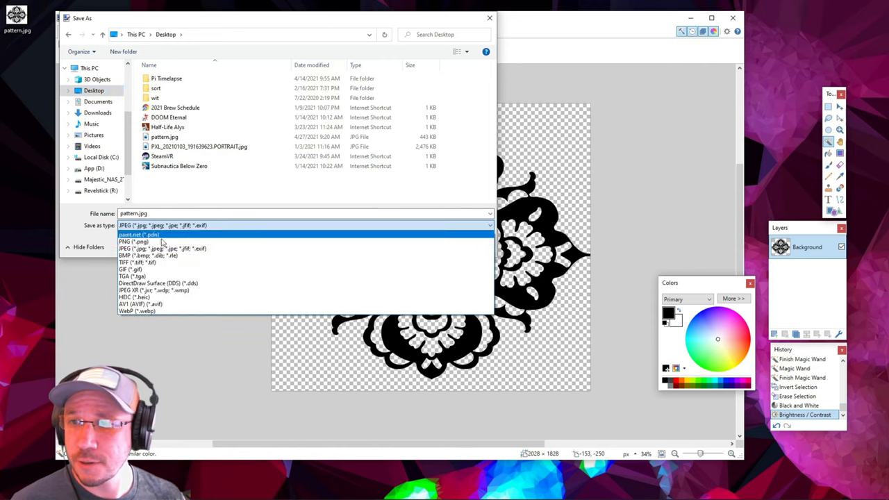
click(314, 258)
click(421, 246)
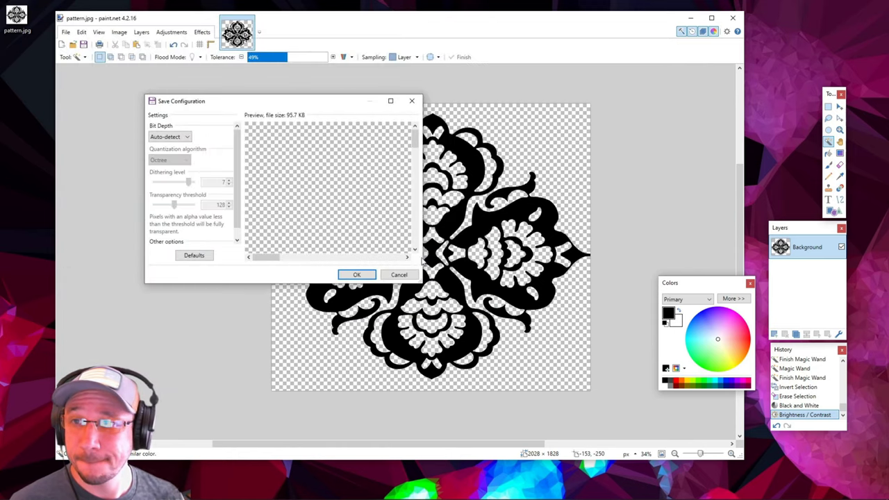
click(356, 275)
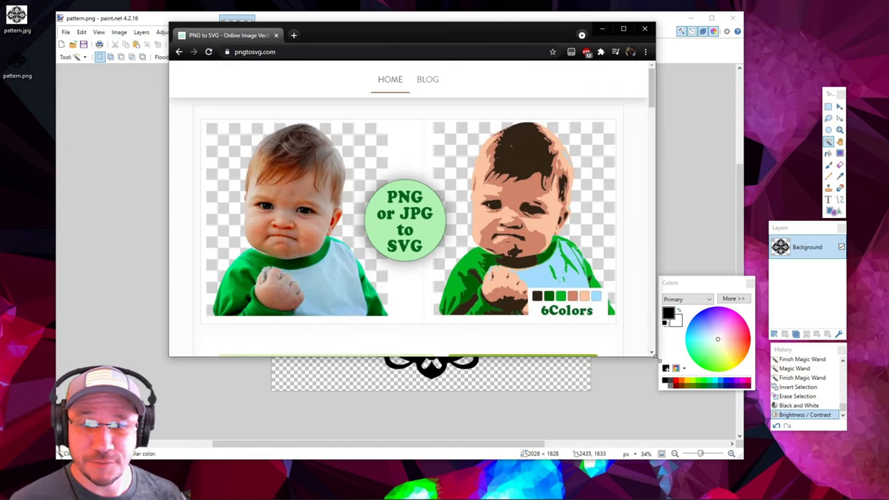
- Enlarge the browser and upload pattern.png to the PNG to SVG converter
drag(652, 354, 839, 471)
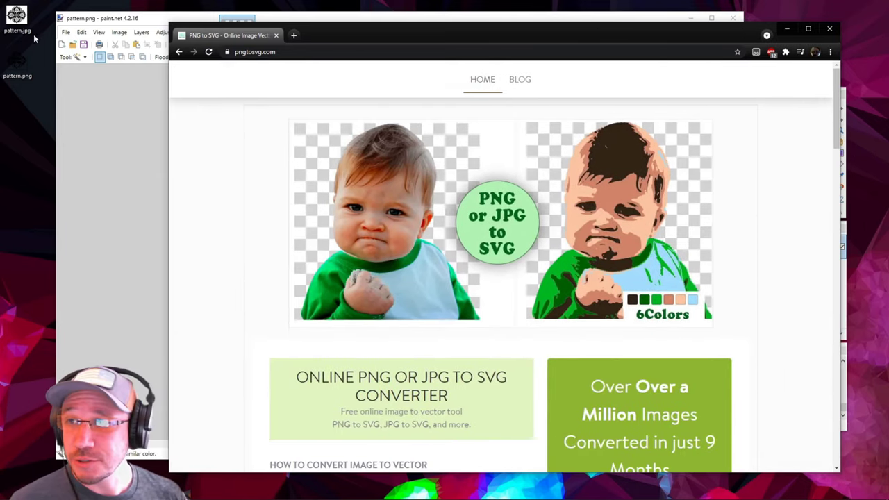
drag(702, 43, 636, 33)
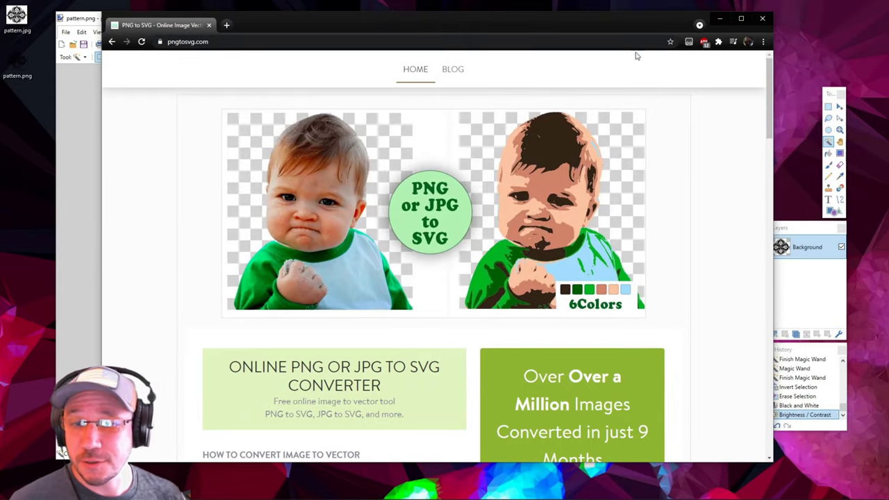
scroll(643, 201, down, 5)
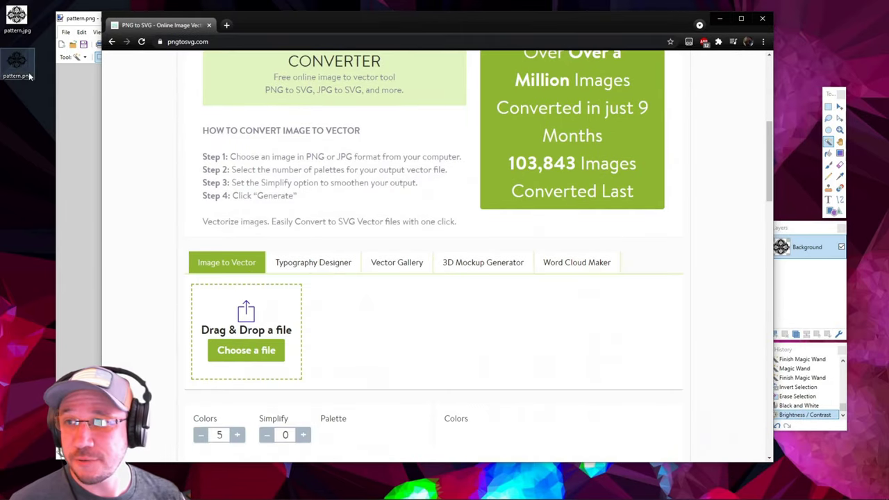
drag(17, 64, 250, 351)
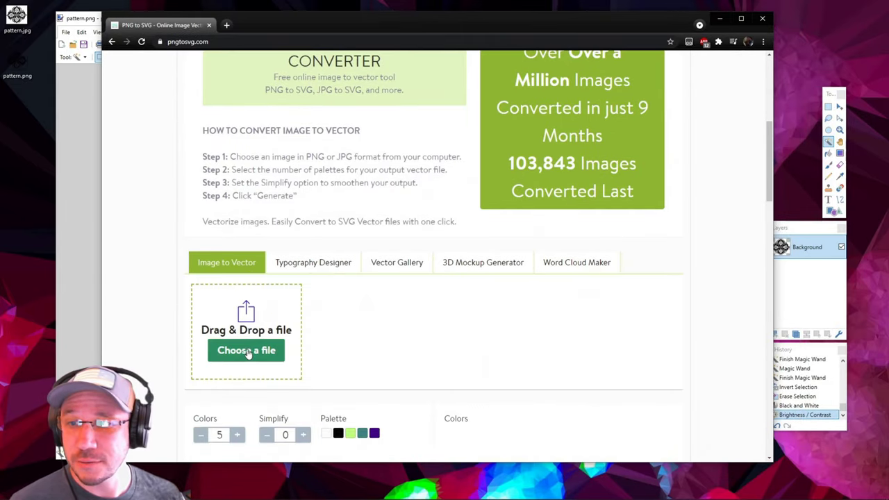
scroll(240, 229, down, 4)
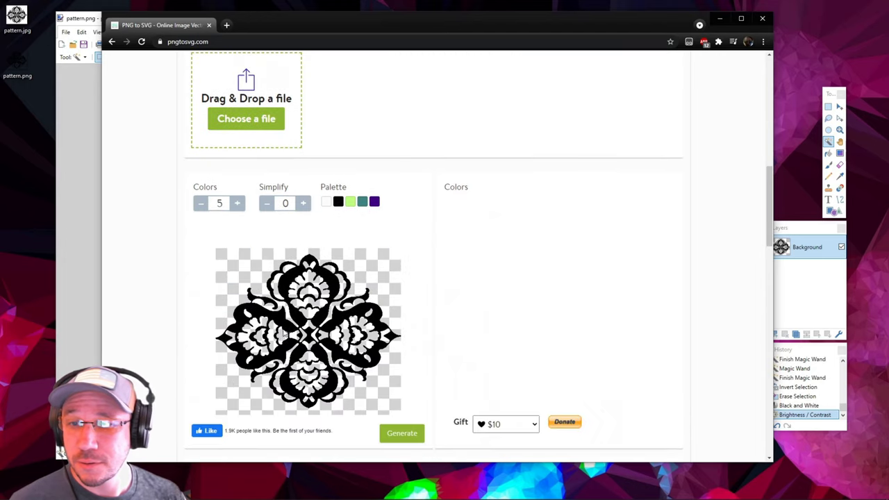
- Set the converter output to two colours and generate the SVG
click(201, 157)
click(201, 157)
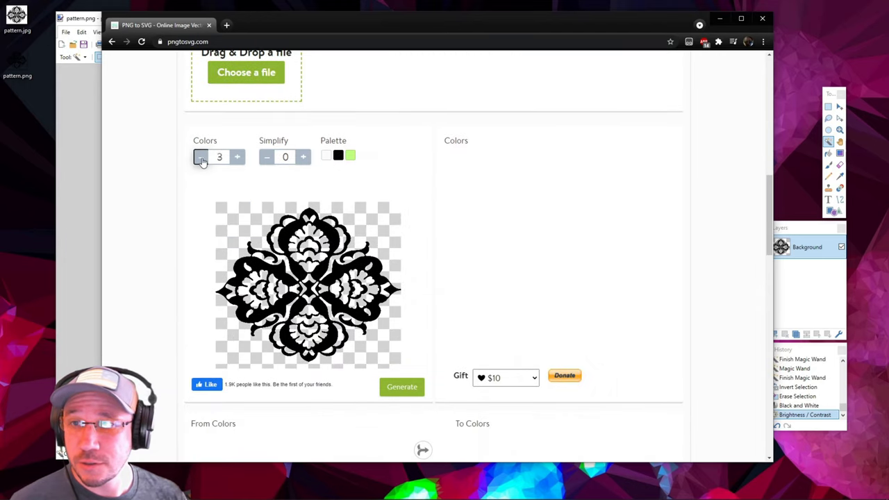
click(200, 157)
click(201, 157)
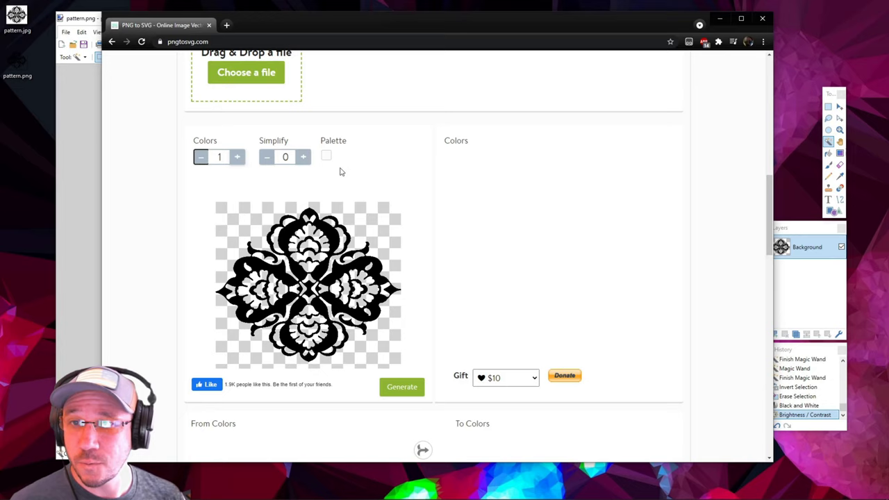
click(236, 157)
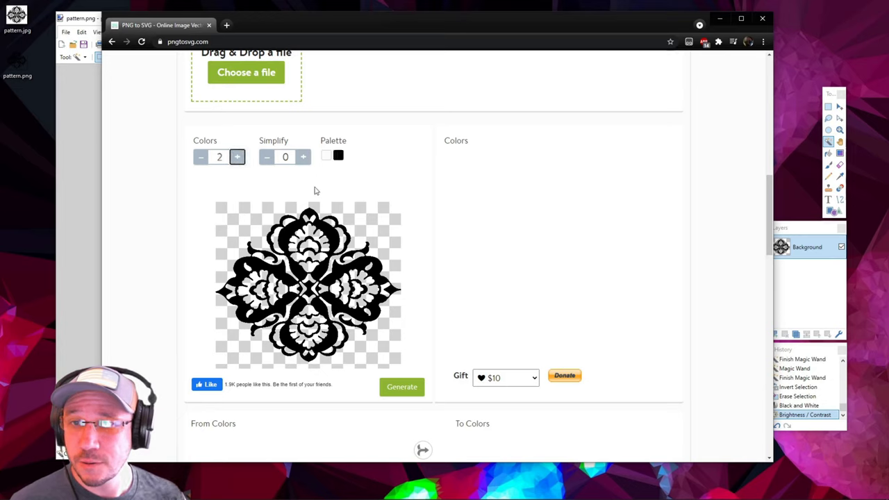
click(408, 388)
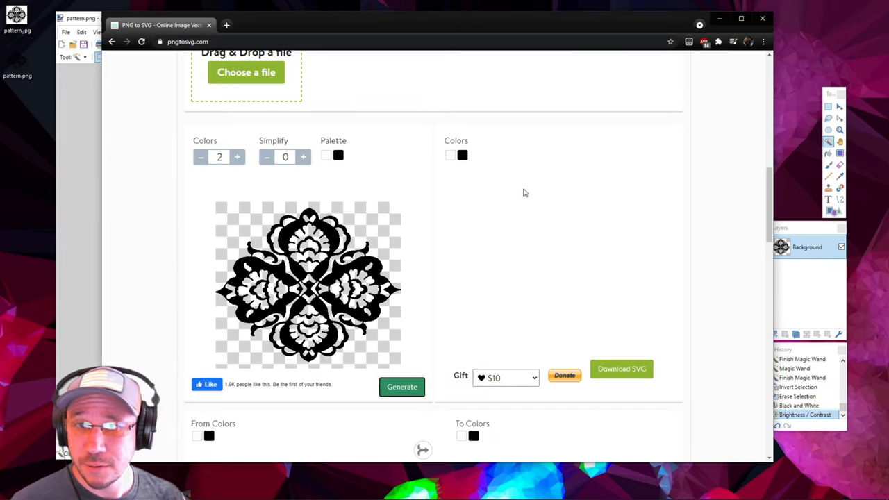
- Download image2vector.svg, place it on the desktop, and launch it
scroll(525, 192, down, 2)
scroll(579, 234, up, 3)
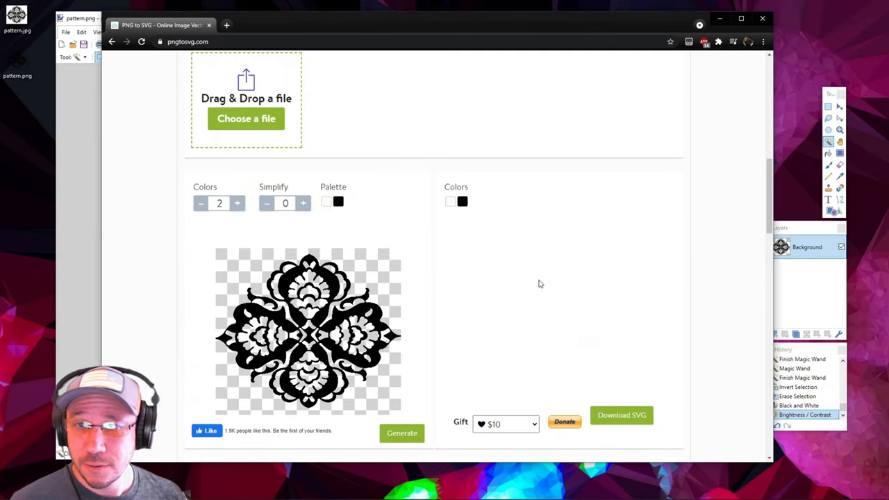
scroll(392, 264, down, 2)
scroll(532, 283, down, 4)
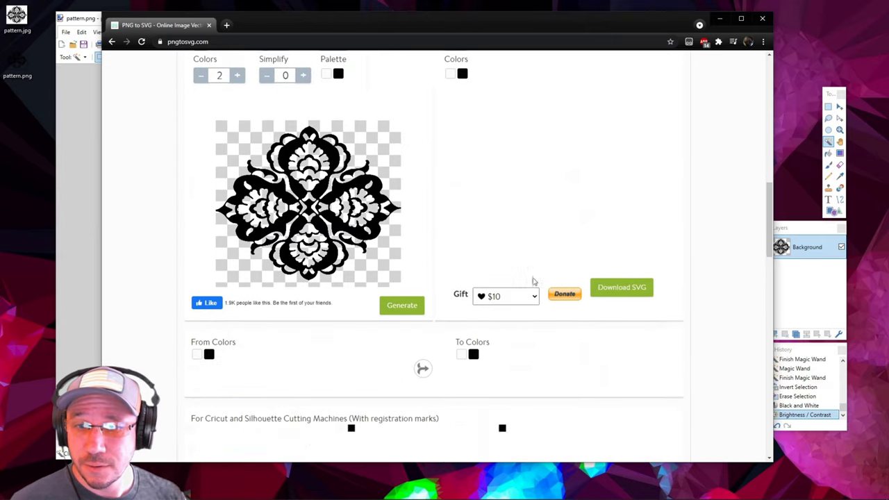
scroll(538, 279, up, 3)
click(615, 275)
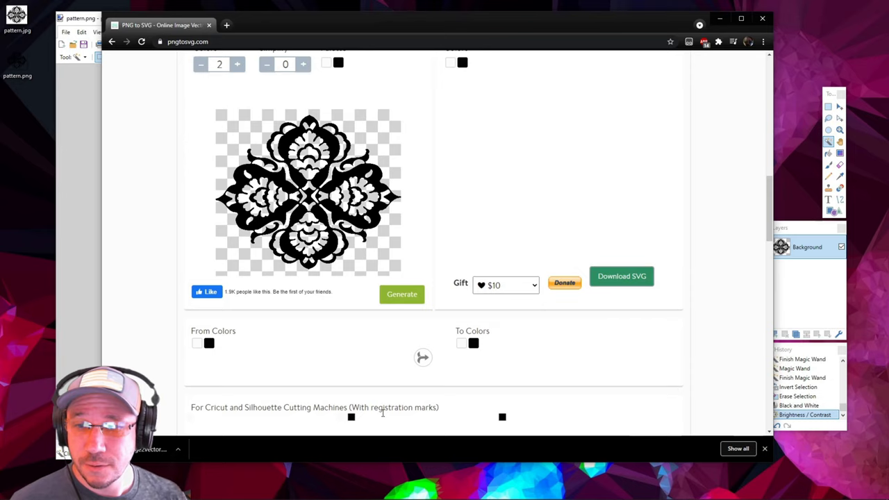
click(199, 449)
click(229, 418)
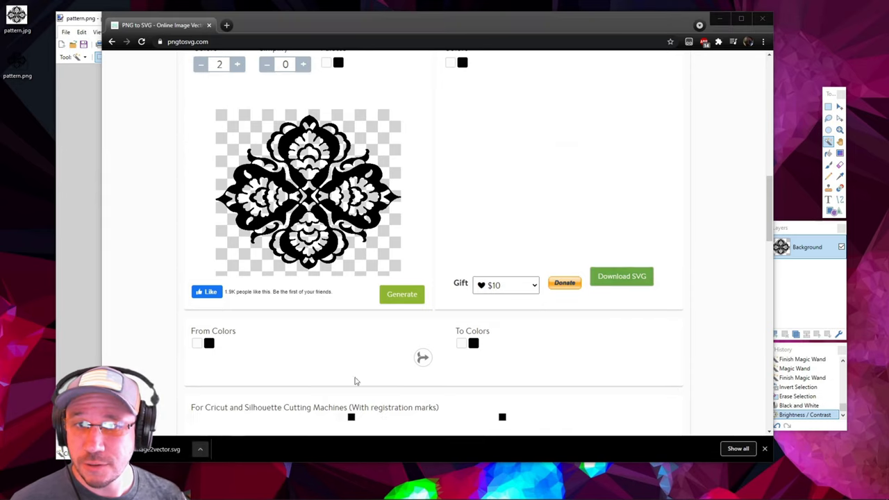
drag(706, 256, 20, 119)
double_click(20, 120)
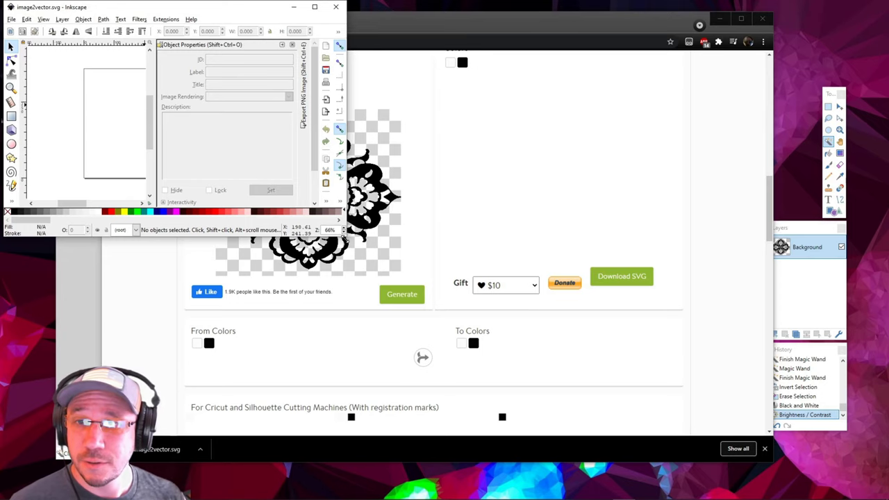
- Enlarge Inkscape, find image2vector.svg's page empty, and return to the converter page
drag(345, 237, 667, 389)
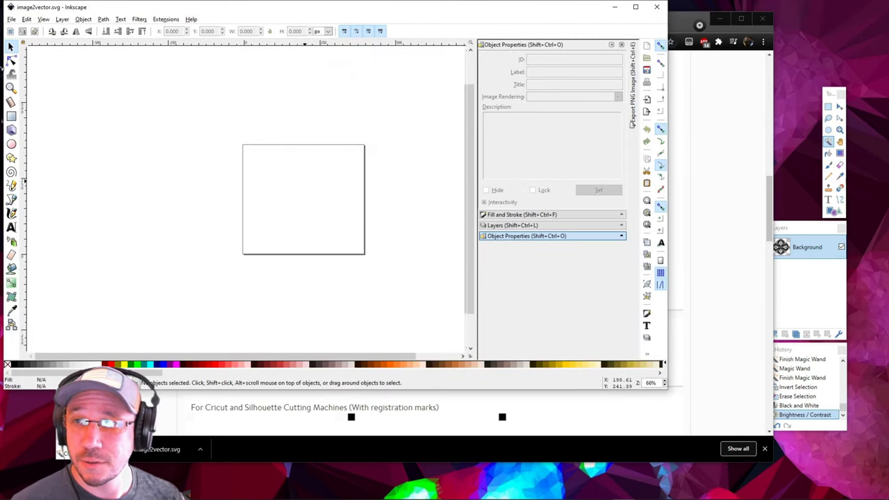
drag(256, 148, 359, 249)
drag(182, 106, 334, 241)
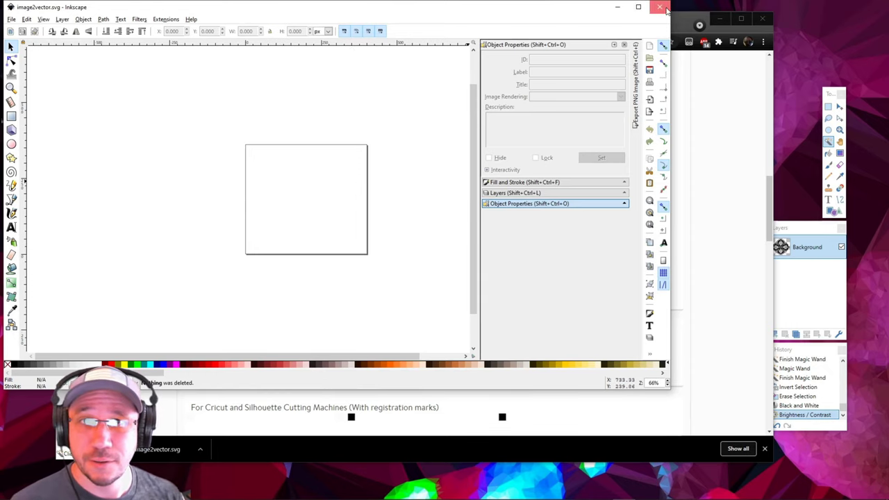
key(alt+Tab)
- Regenerate the vector as a single black colour with a higher Simplify level
scroll(294, 217, up, 1)
click(303, 156)
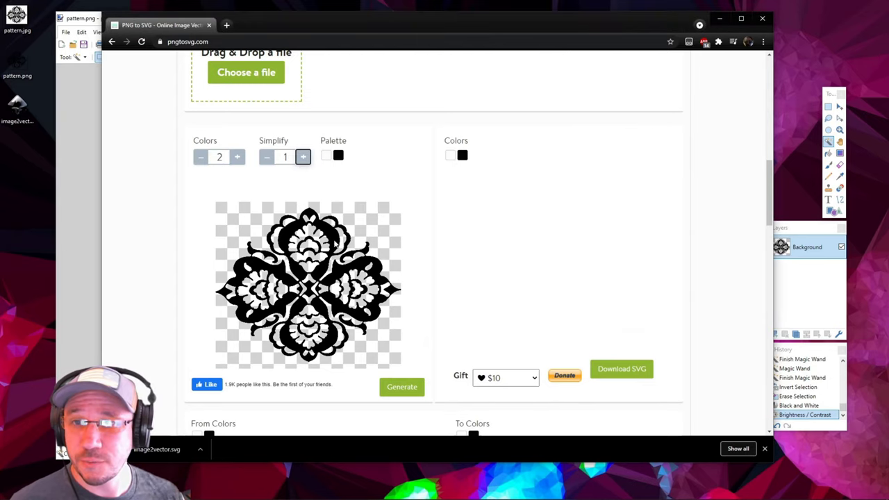
click(303, 157)
click(402, 386)
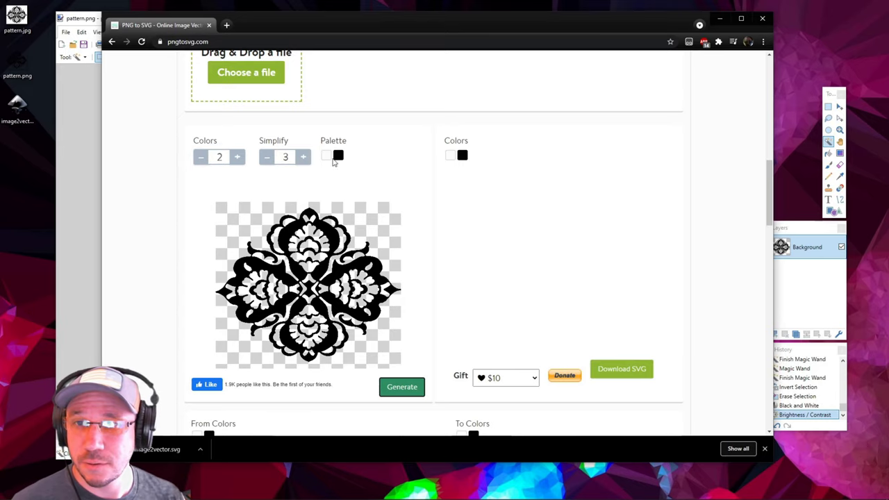
click(200, 157)
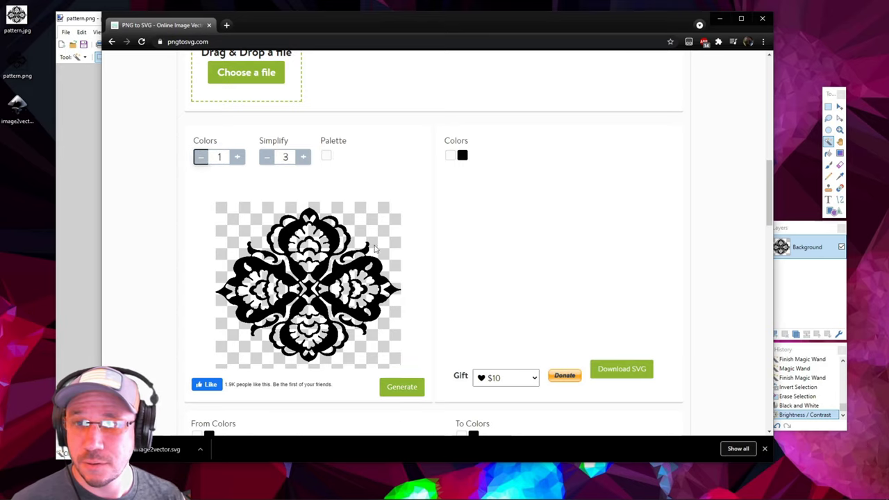
click(403, 387)
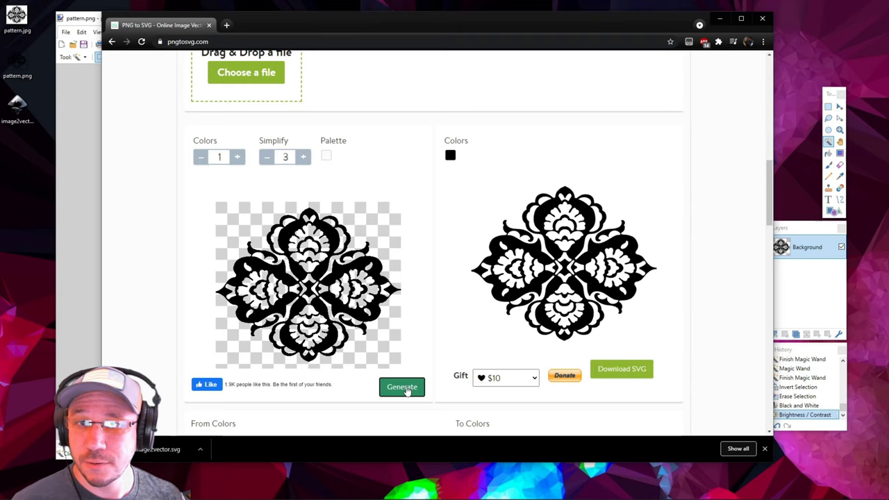
- Regenerate at Simplify 1, download the SVG and drag image2vector.svg onto the desktop
scroll(482, 262, down, 2)
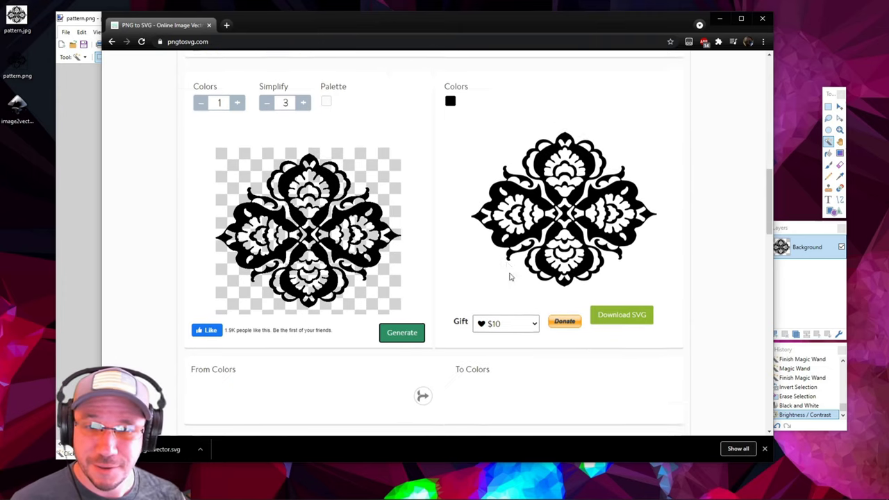
click(622, 277)
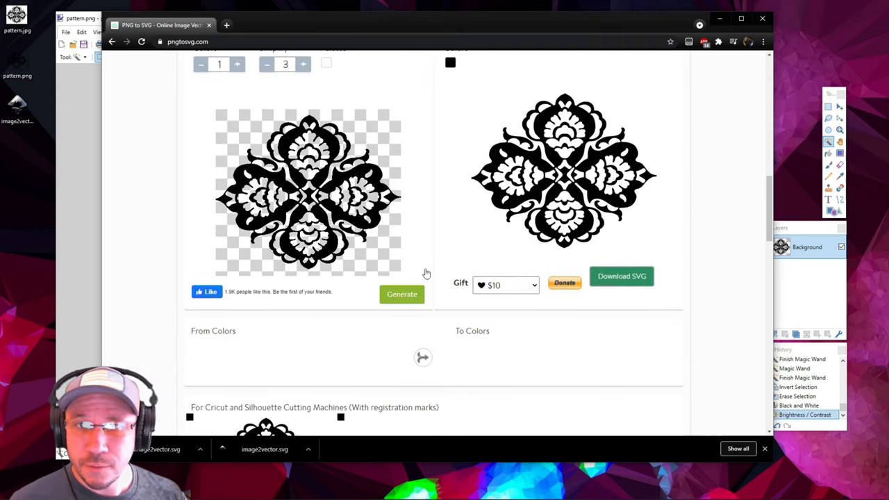
click(266, 65)
click(266, 65)
click(403, 295)
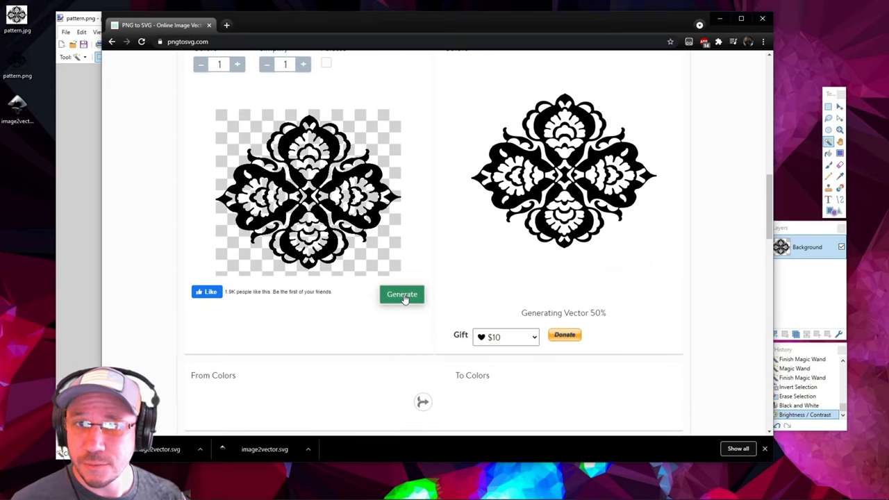
scroll(530, 313, up, 2)
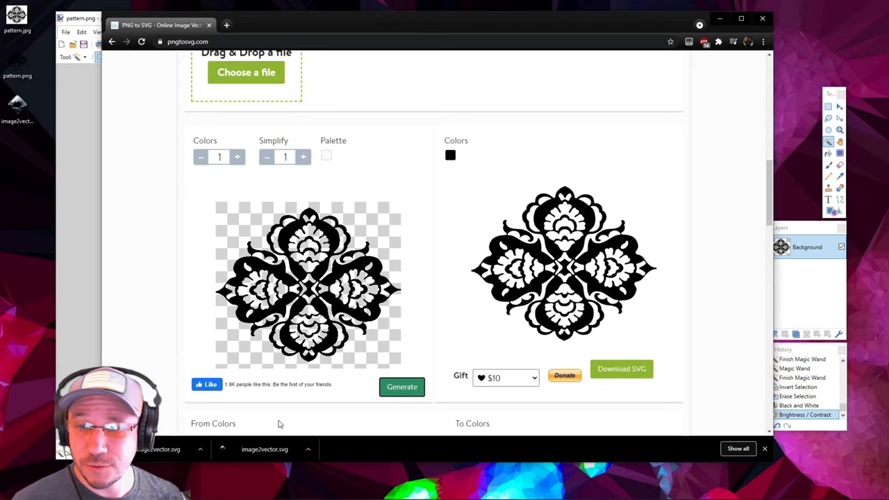
click(200, 449)
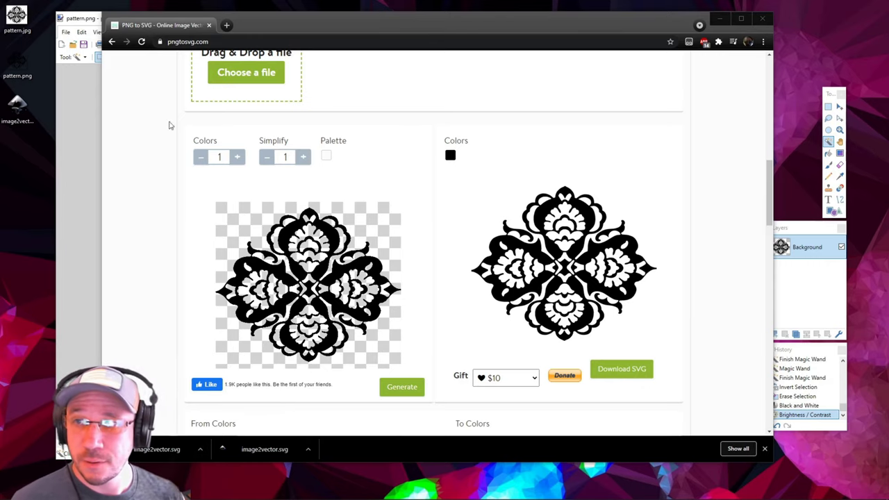
drag(688, 240, 8, 137)
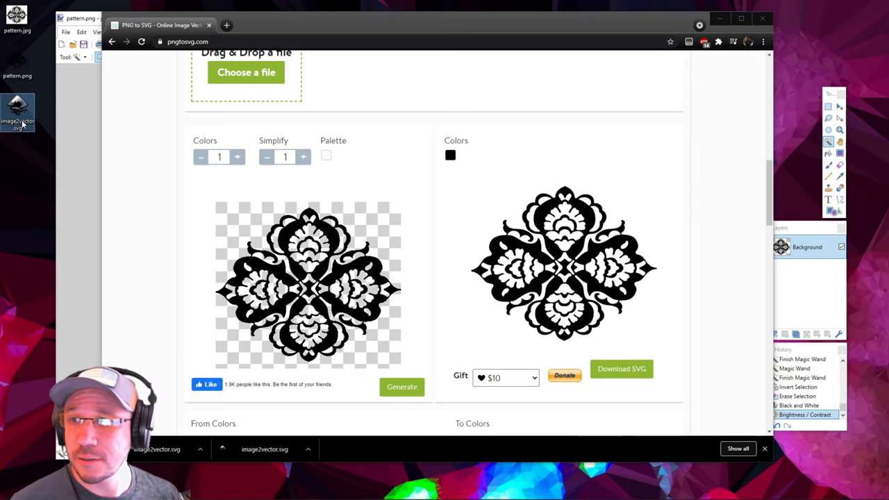
- Open image2vector.svg in Inkscape, then enlarge and centre the Inkscape window
double_click(23, 123)
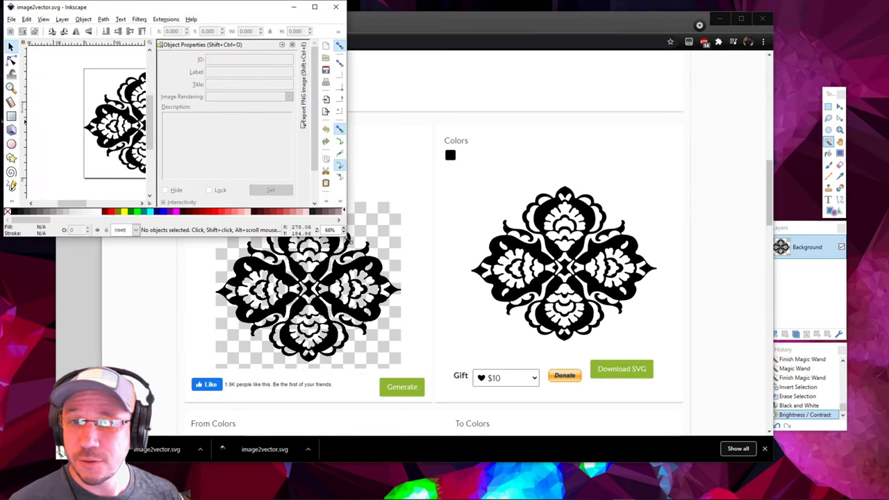
mouse_move(345, 236)
mouse_down()
mouse_move(561, 317)
mouse_move(668, 401)
mouse_up()
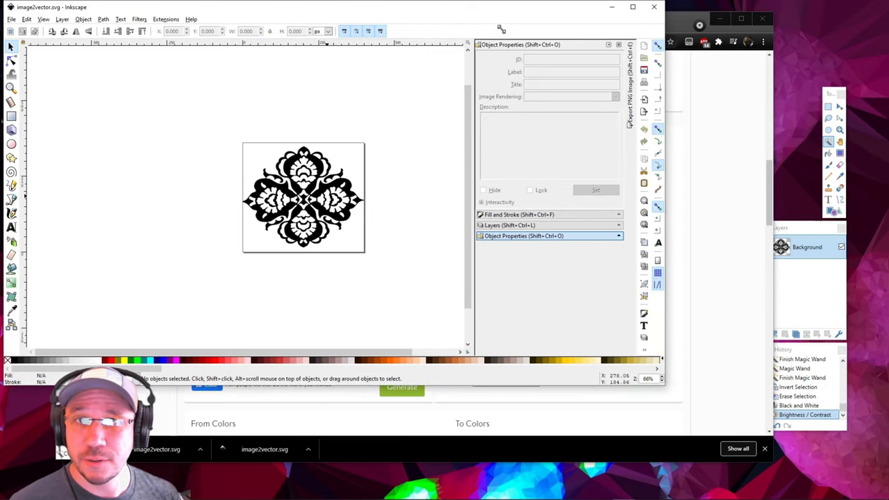
mouse_move(488, 7)
mouse_down()
mouse_move(476, 14)
mouse_move(510, 32)
mouse_move(585, 40)
mouse_up()
- Zoom in, select the black floral artwork and switch to the Node tool
ctrl+scroll(447, 275, up, 2)
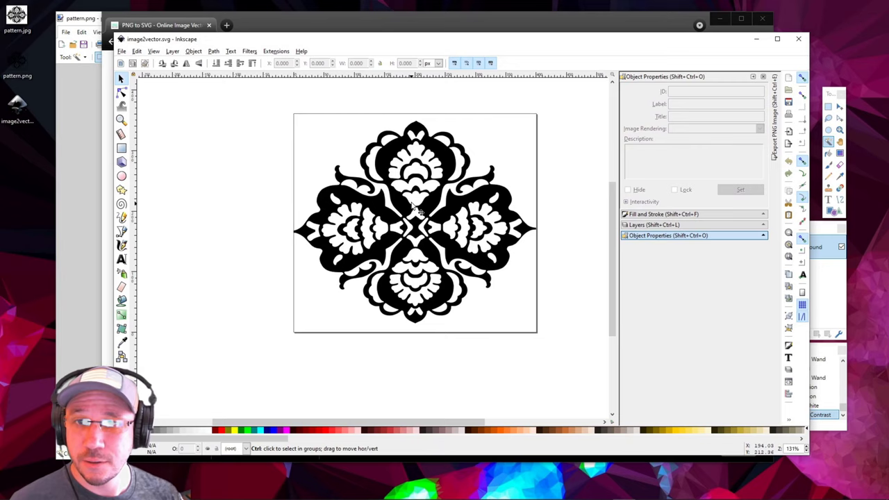
ctrl+scroll(413, 206, up, 2)
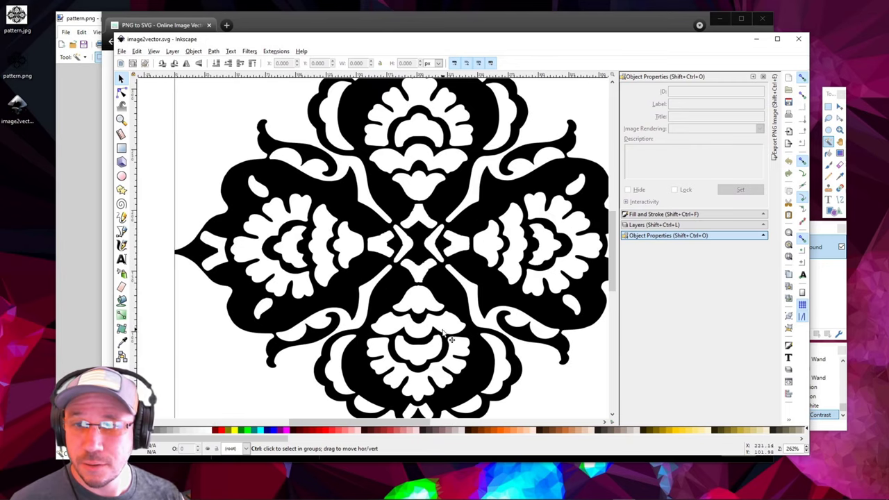
mouse_move(611, 253)
mouse_down()
mouse_move(611, 286)
mouse_move(611, 253)
mouse_up()
click(456, 282)
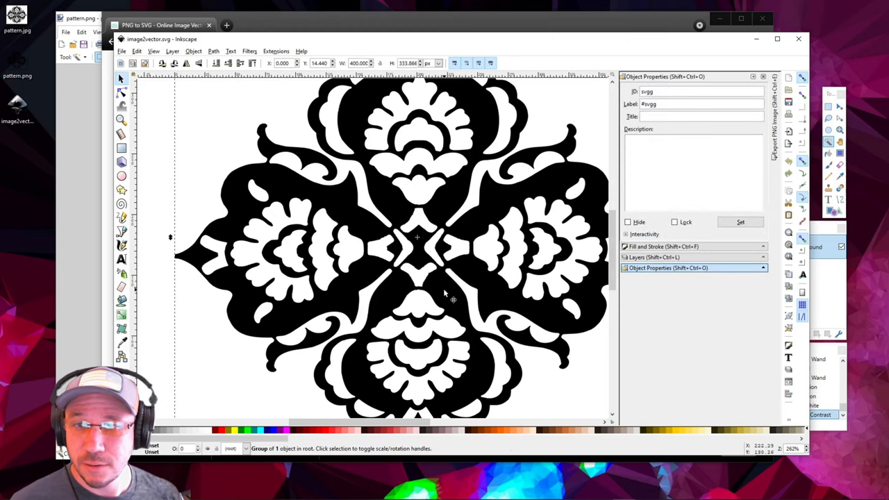
click(121, 91)
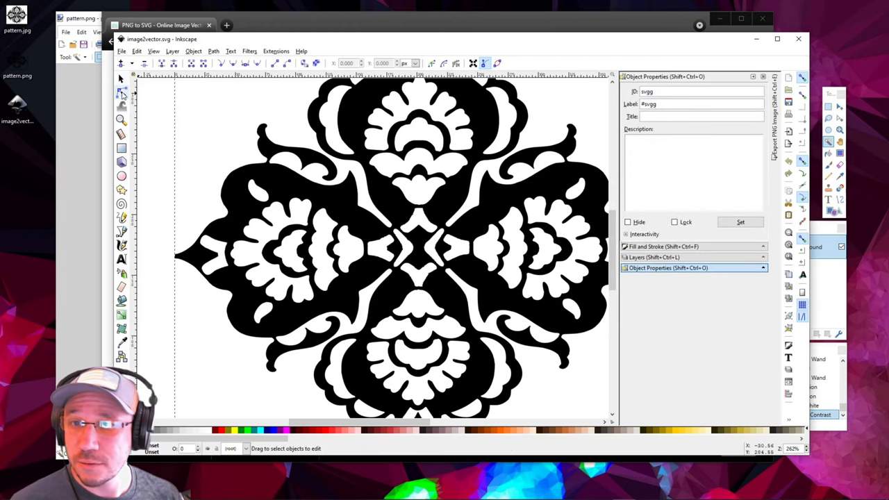
- Show the pattern path's nodes, zoom around, and trial-select then deselect a few nodes
click(375, 216)
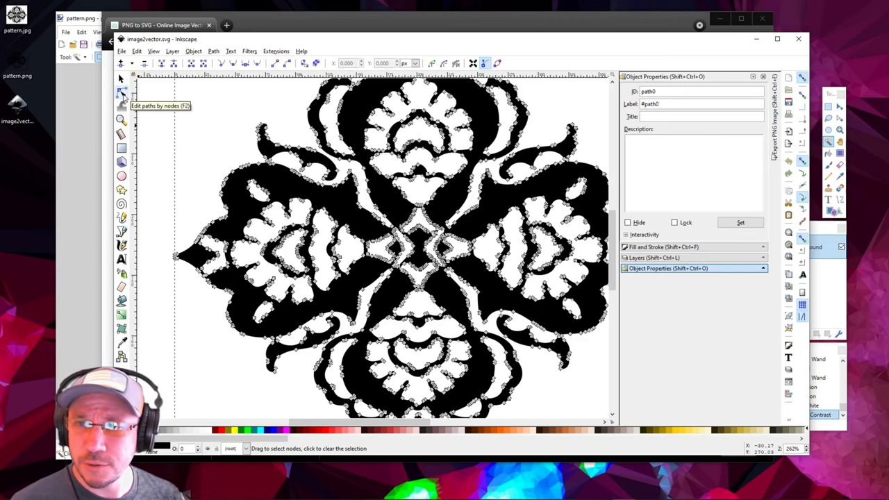
ctrl+scroll(396, 283, down, 1)
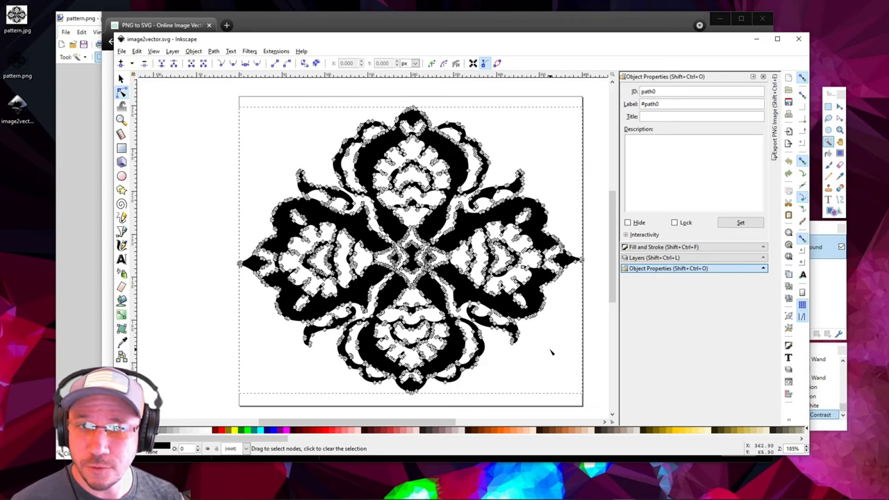
ctrl+scroll(550, 353, up, 1)
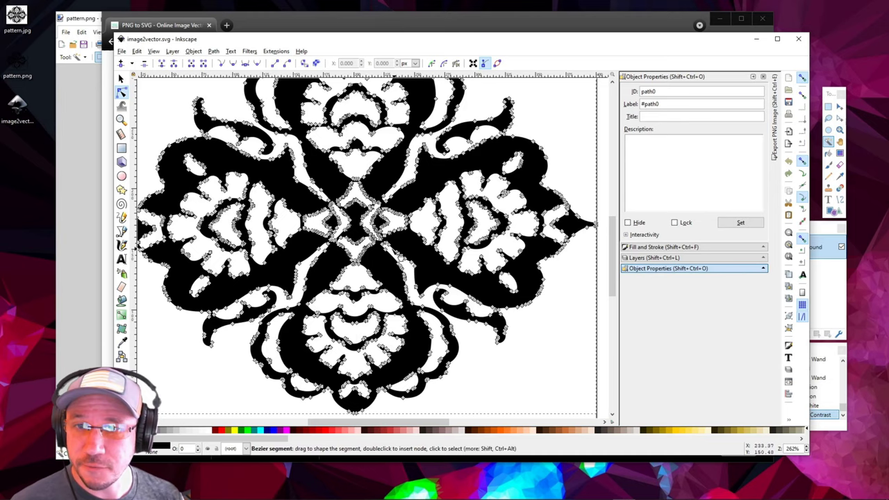
ctrl+scroll(486, 288, down, 1)
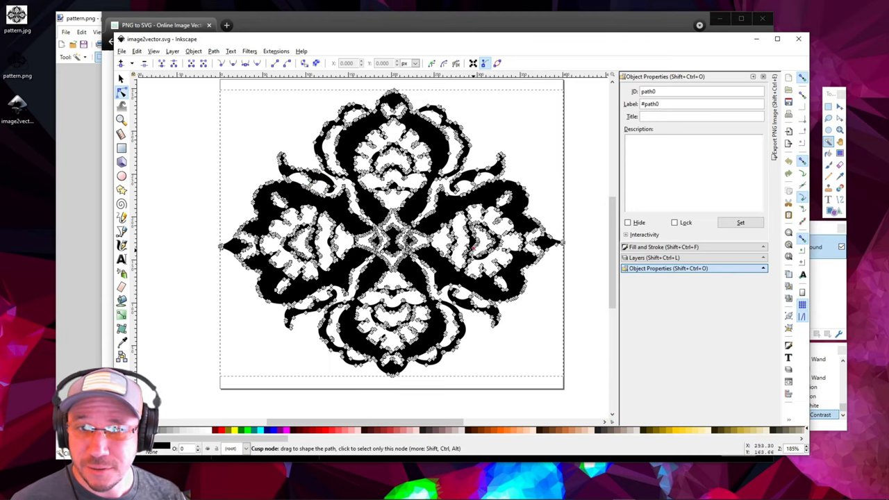
ctrl+scroll(468, 247, up, 1)
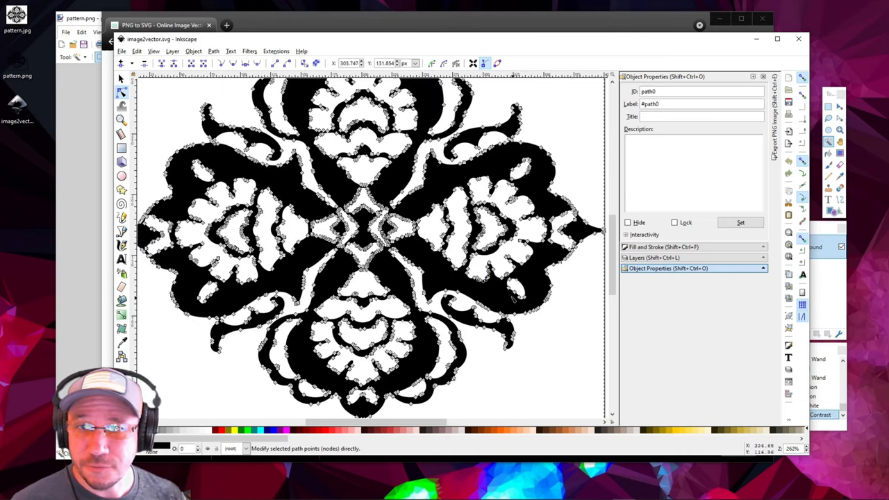
drag(351, 236, 368, 257)
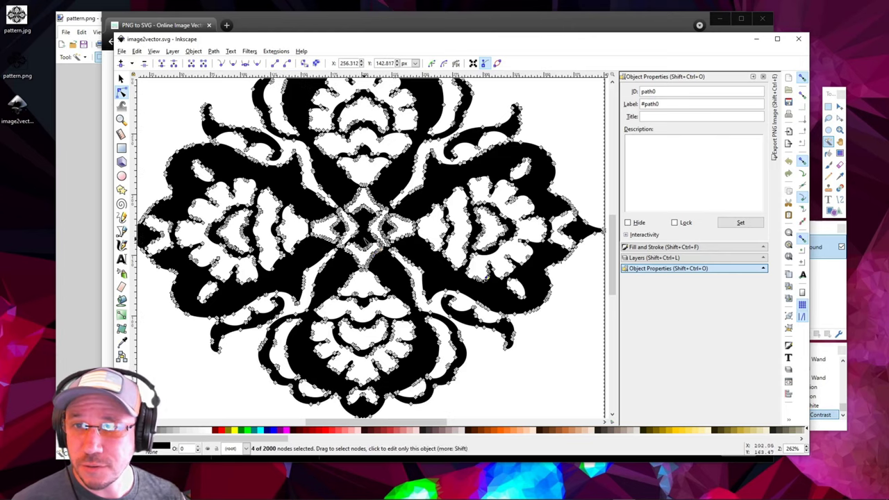
scroll(368, 258, up, 1)
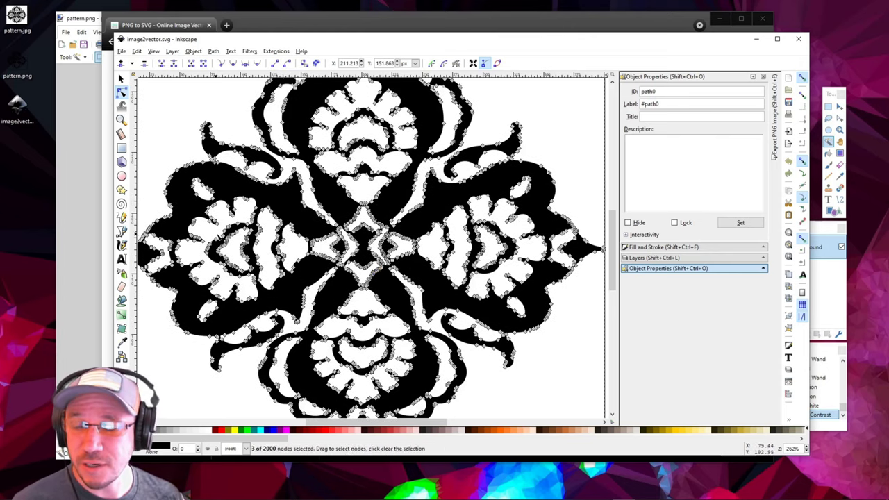
key(Escape)
- Reselect the pattern group, then show path0's nodes with the Node tool (N)
key(s)
click(365, 257)
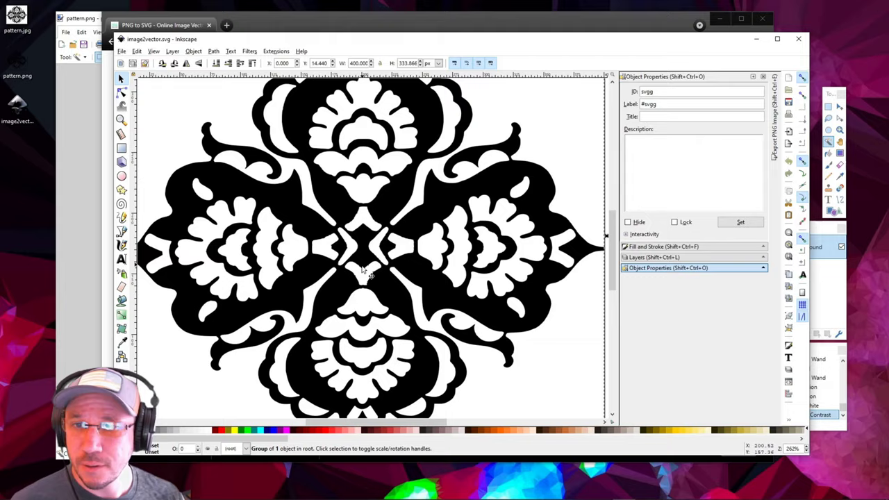
ctrl+scroll(366, 256, up, 4)
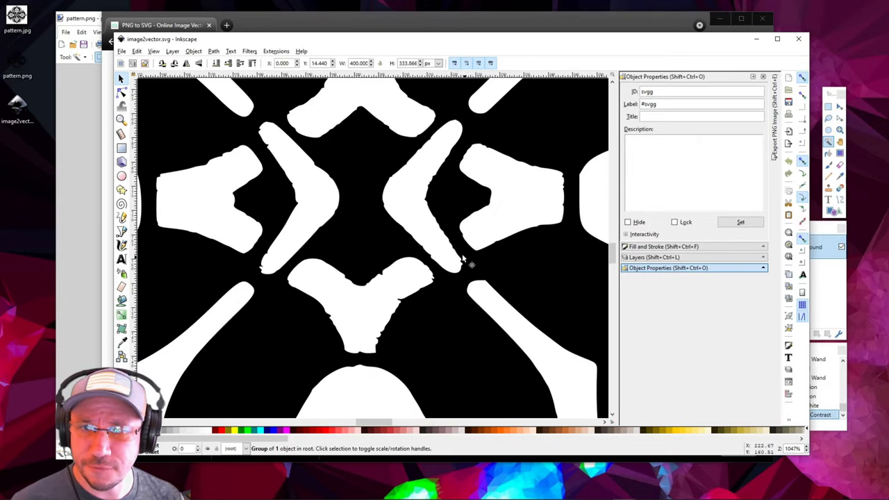
key(n)
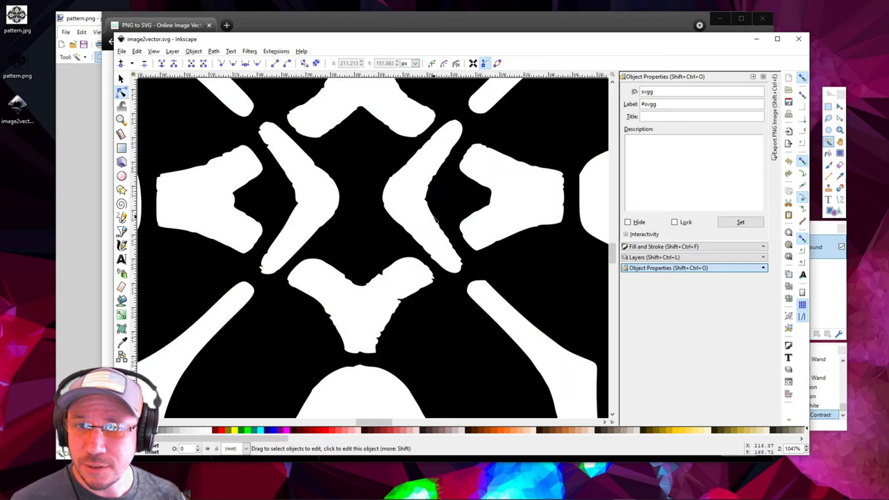
click(428, 192)
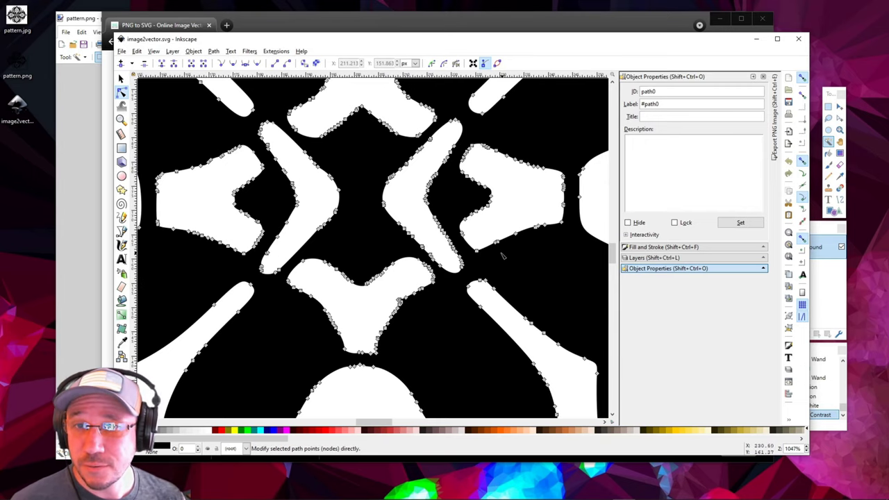
key(ctrl+a)
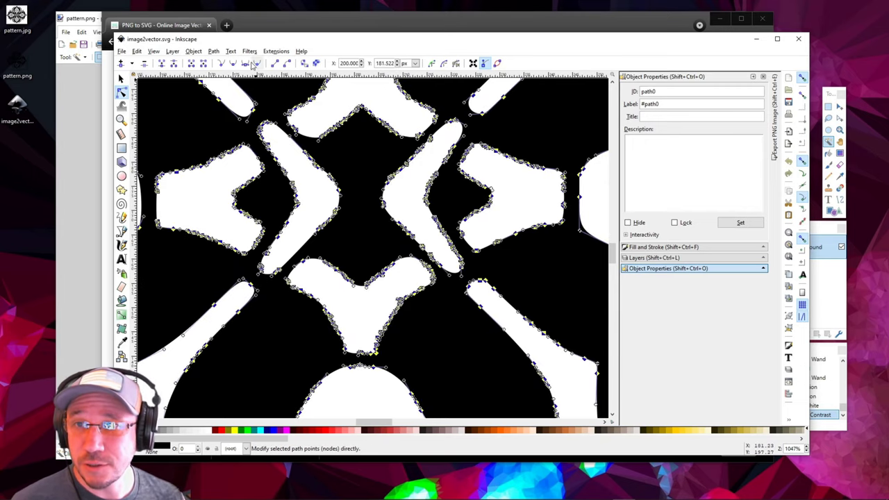
click(213, 52)
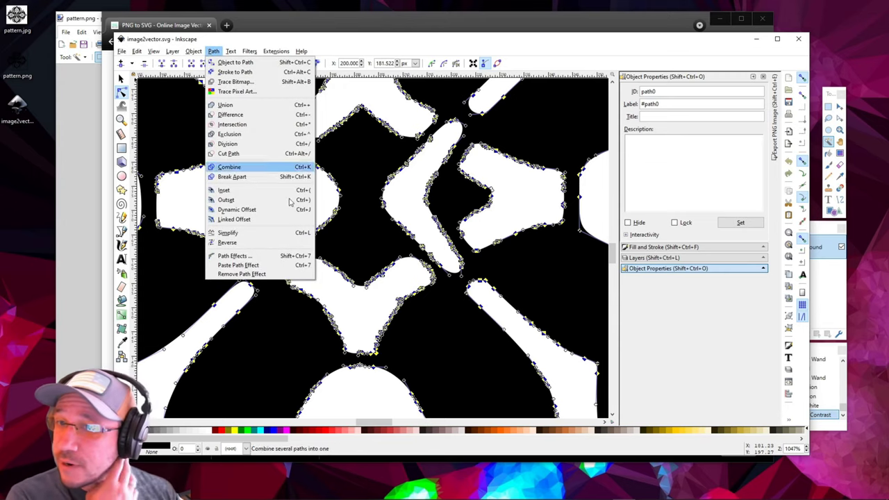
click(293, 234)
key(ctrl+l)
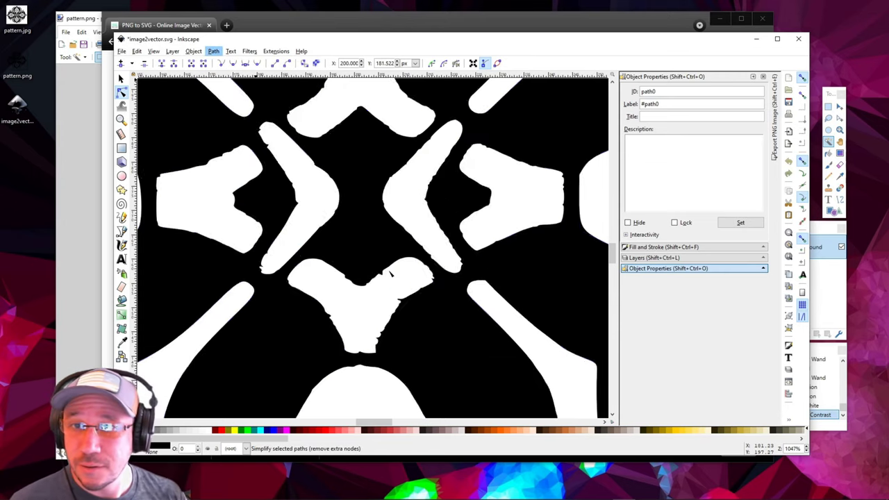
key(ctrl+l)
ctrl+scroll(411, 277, down, 2)
ctrl+scroll(411, 276, down, 2)
ctrl+scroll(472, 313, down, 1)
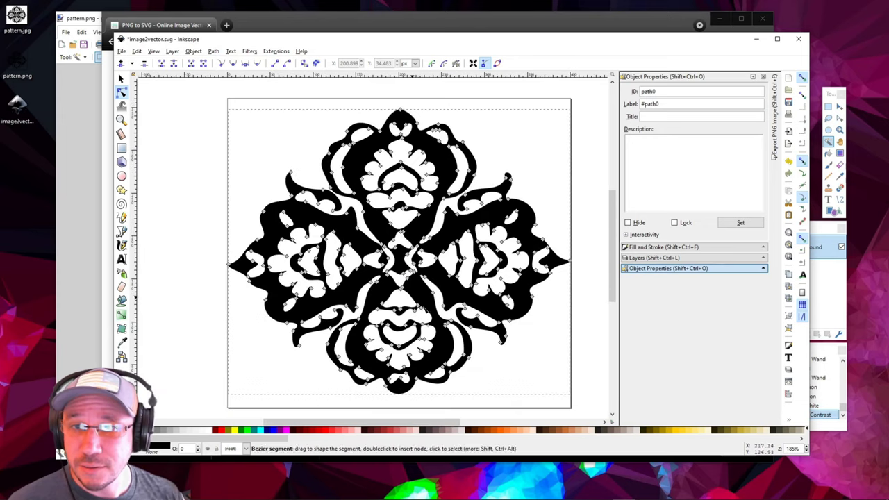
ctrl+scroll(528, 354, up, 1)
ctrl+scroll(532, 357, down, 1)
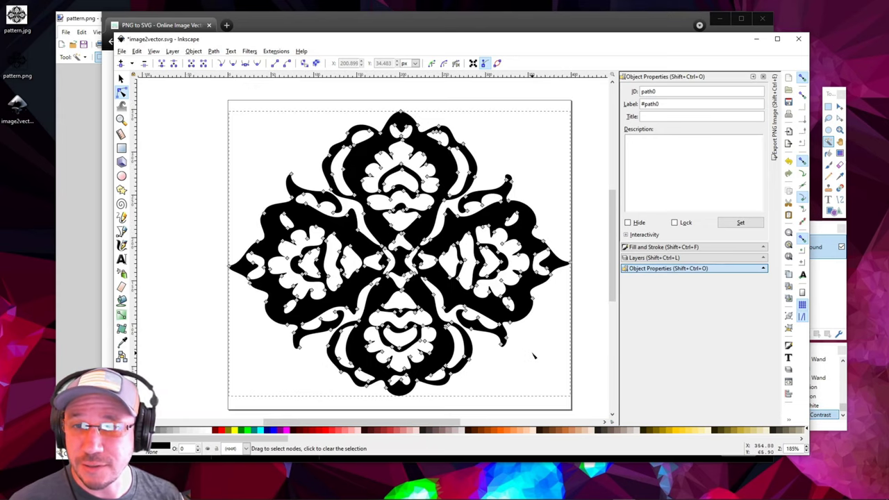
click(525, 356)
key(ctrl+z)
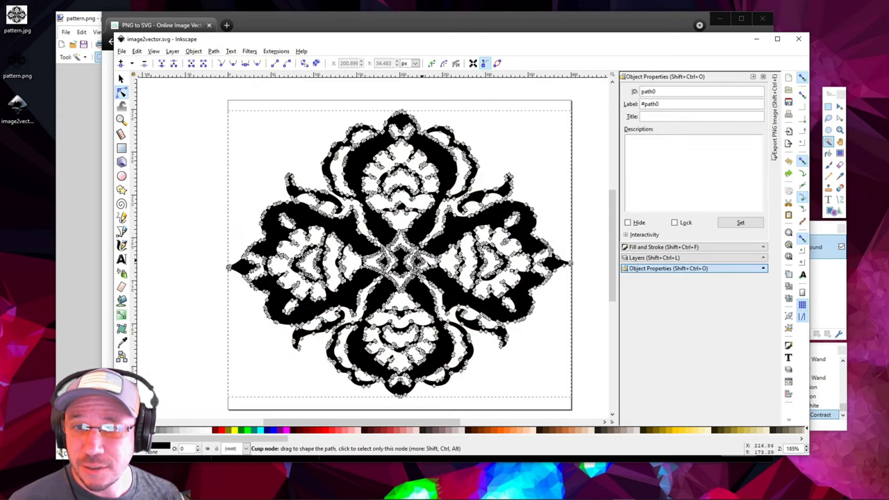
scroll(418, 266, up, 1)
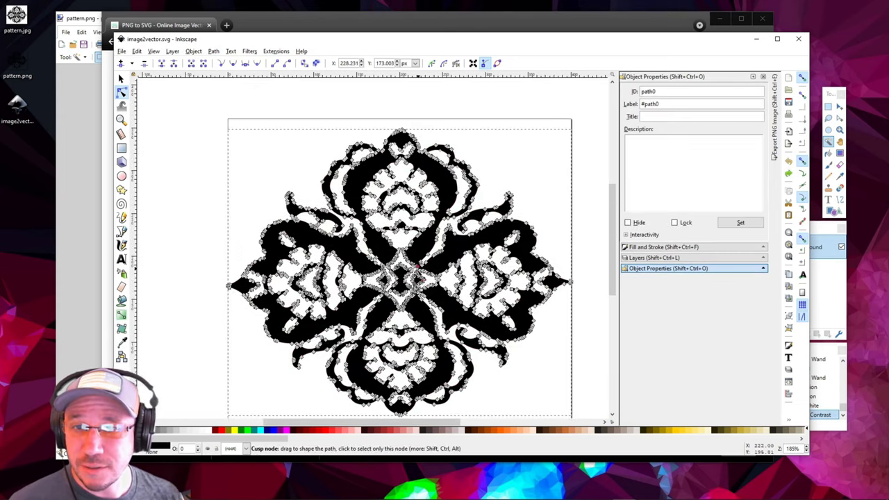
click(598, 308)
ctrl+scroll(301, 257, up, 3)
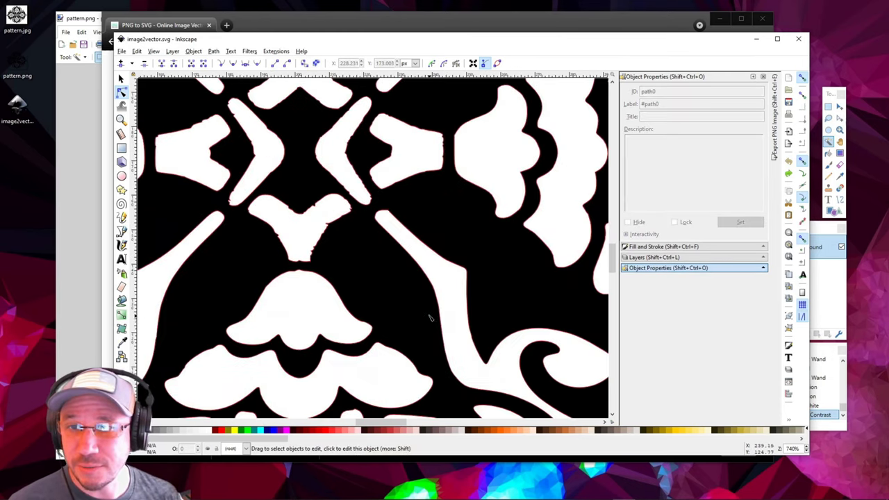
ctrl+scroll(271, 208, up, 1)
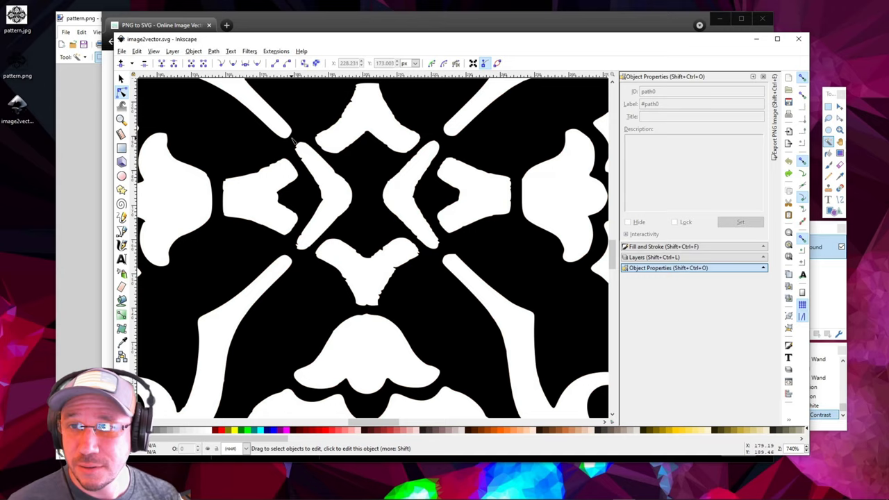
drag(293, 145, 447, 265)
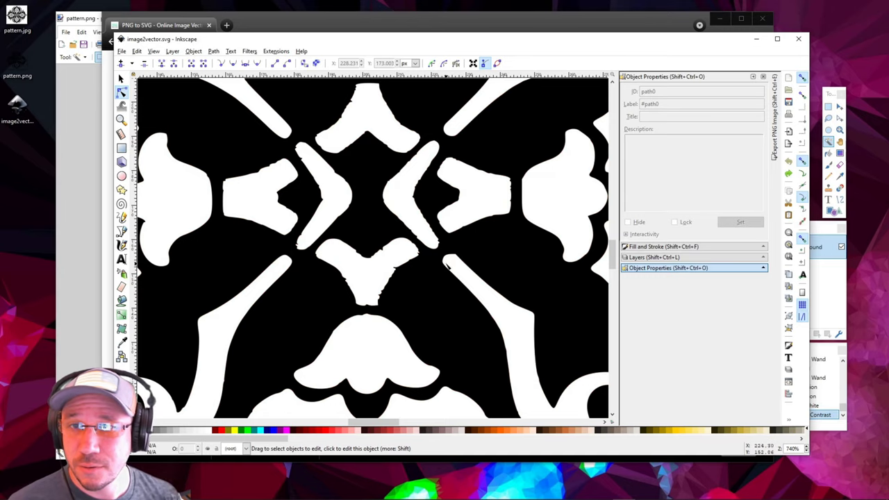
- Delete the bumpy nodes along the boomerang shape's edge
click(427, 176)
ctrl+scroll(397, 174, up, 3)
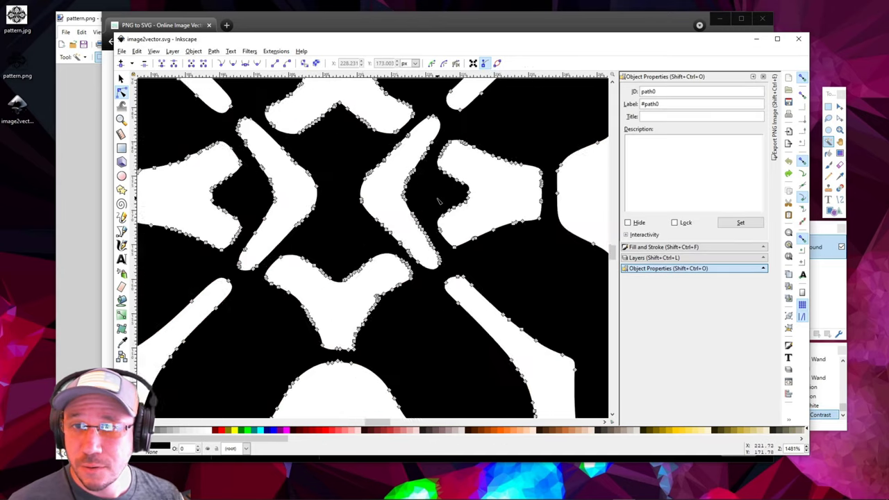
drag(358, 140, 410, 183)
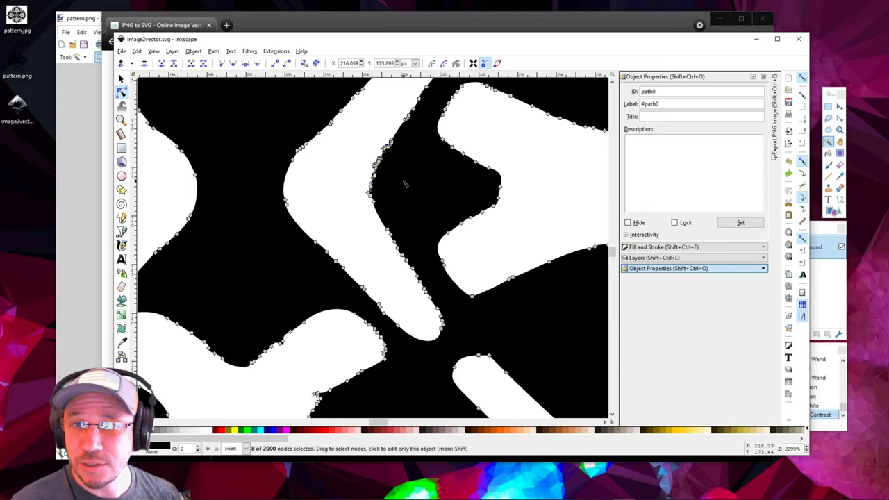
drag(372, 223, 436, 304)
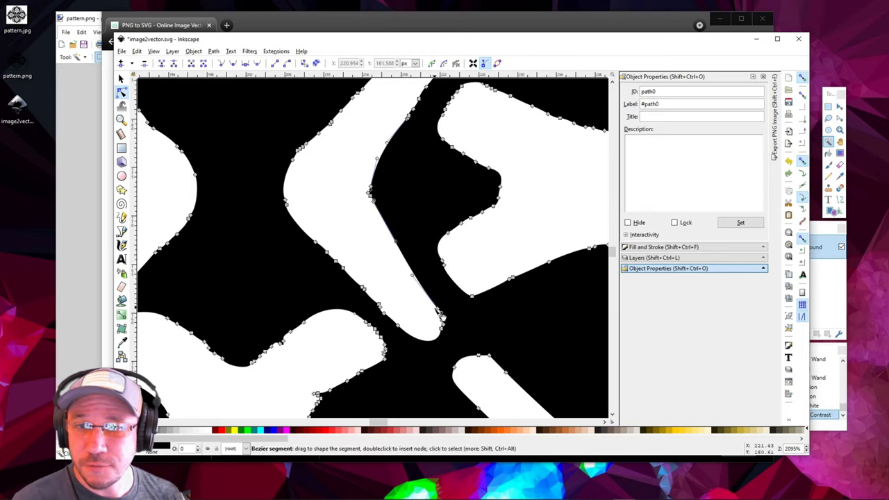
key(Delete)
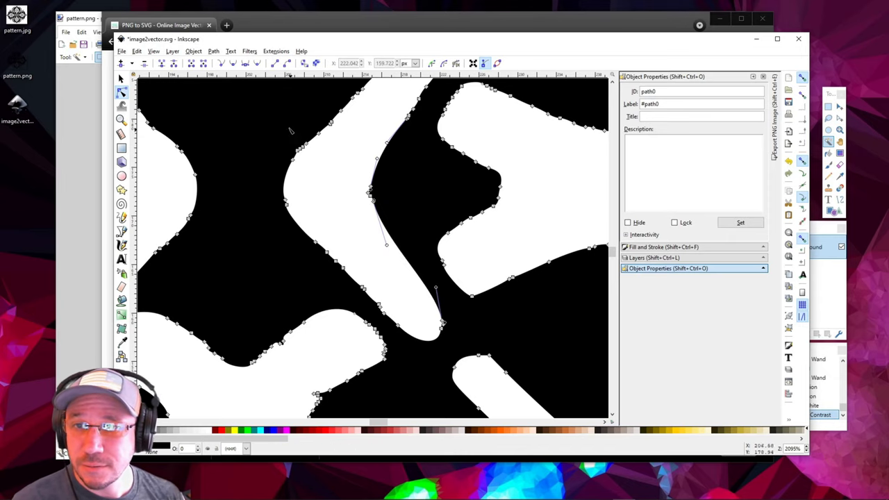
- Delete the jagged nodes and one leftover node on the upper-left curve
drag(293, 136, 373, 219)
scroll(368, 227, up, 3)
key(Delete)
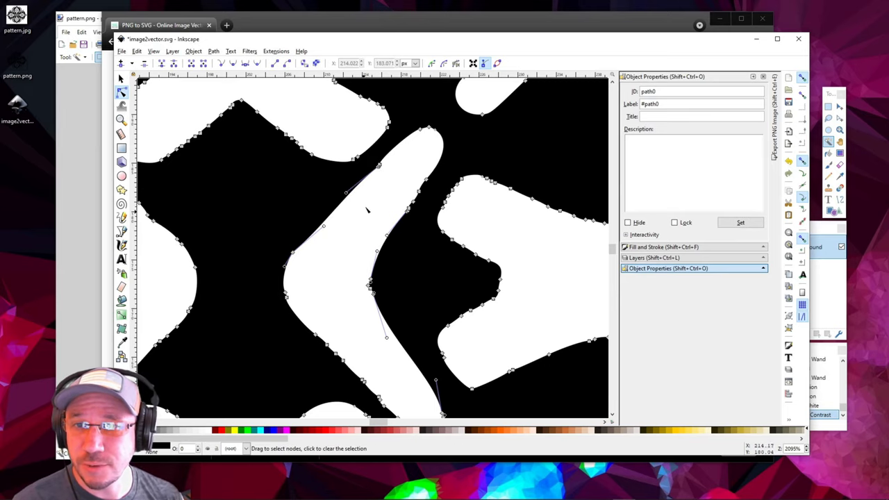
click(378, 165)
key(Delete)
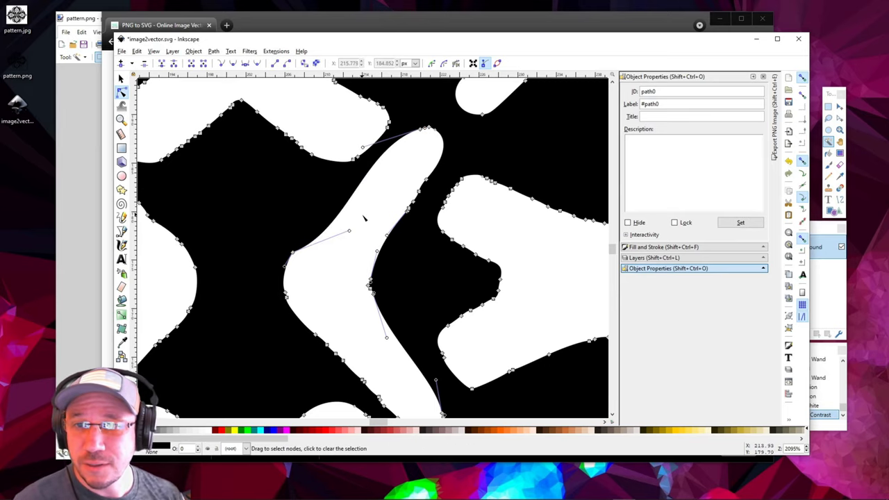
click(353, 234)
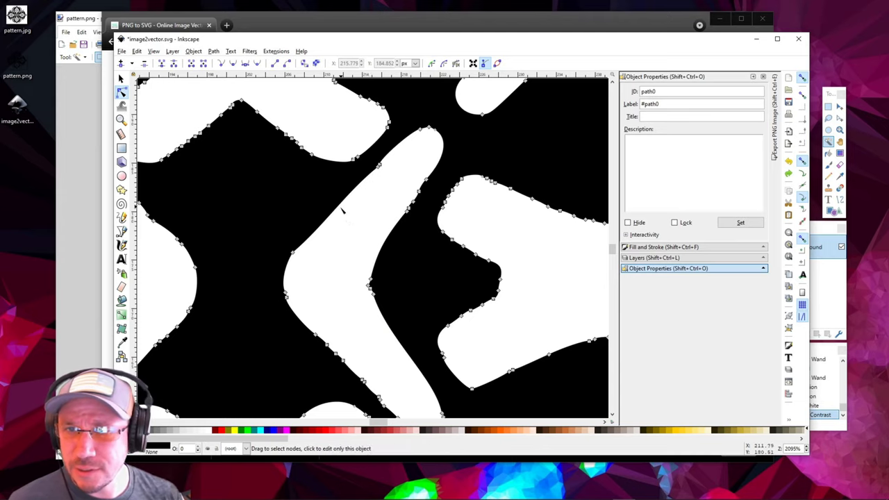
click(381, 173)
click(381, 175)
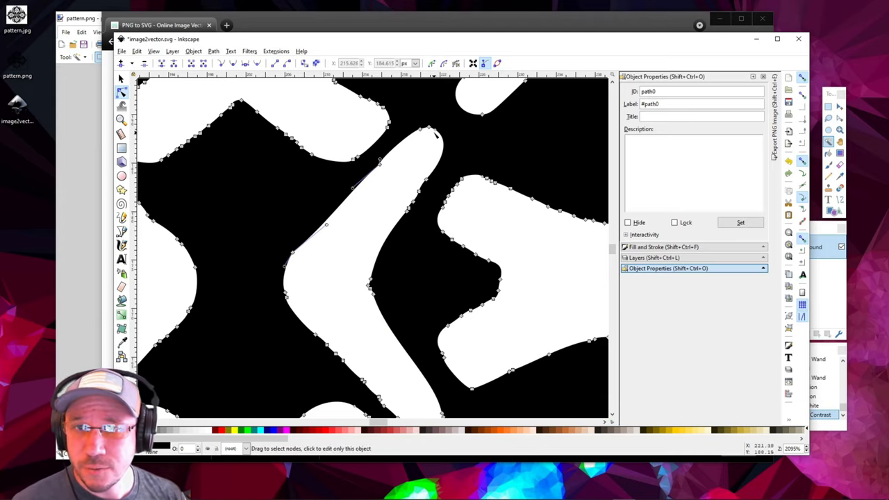
- Adjust the corner node and curve handles to smooth the bend, then return to the Selector
scroll(383, 181, up, 2)
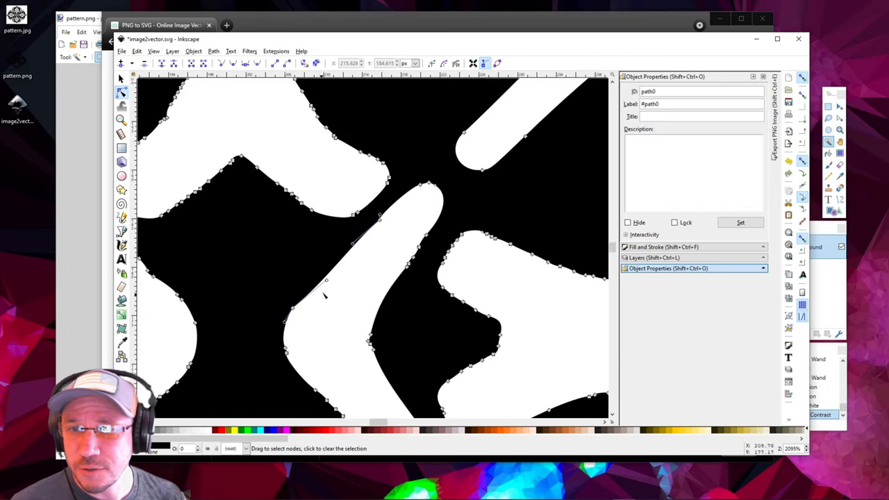
drag(329, 282, 324, 279)
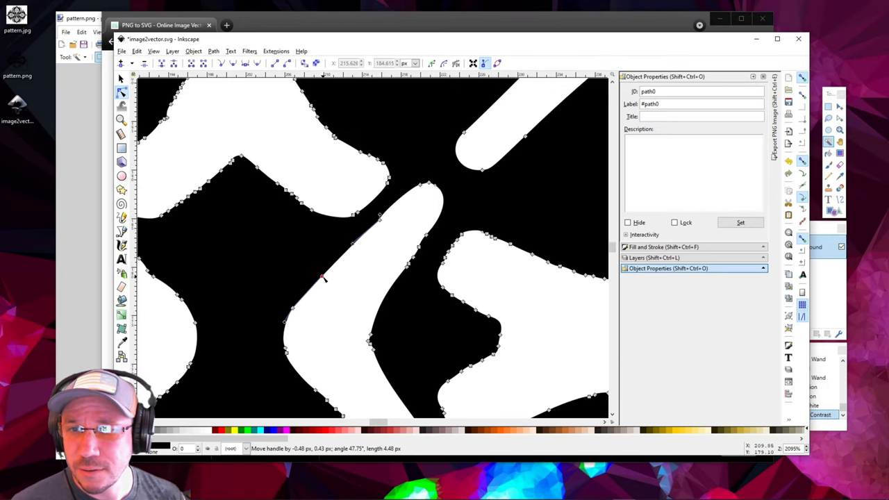
drag(286, 349, 287, 354)
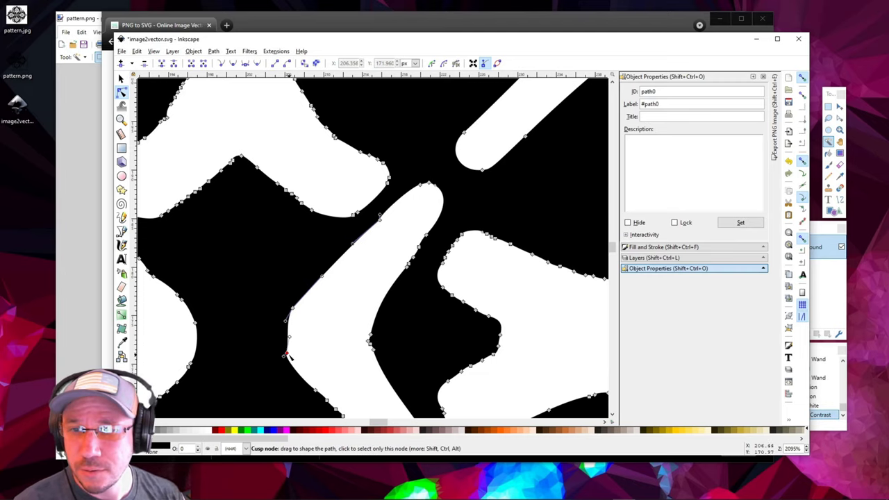
key(ctrl+z)
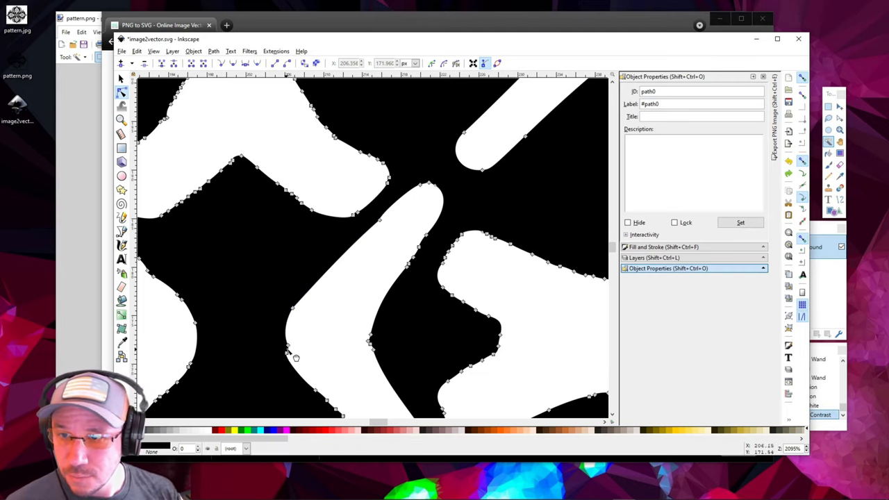
drag(288, 346, 284, 345)
click(286, 353)
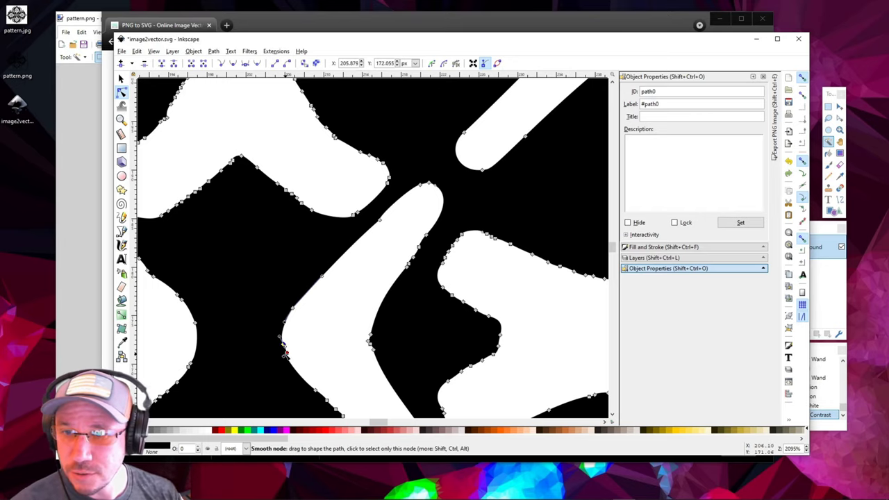
ctrl+scroll(283, 375, up, 4)
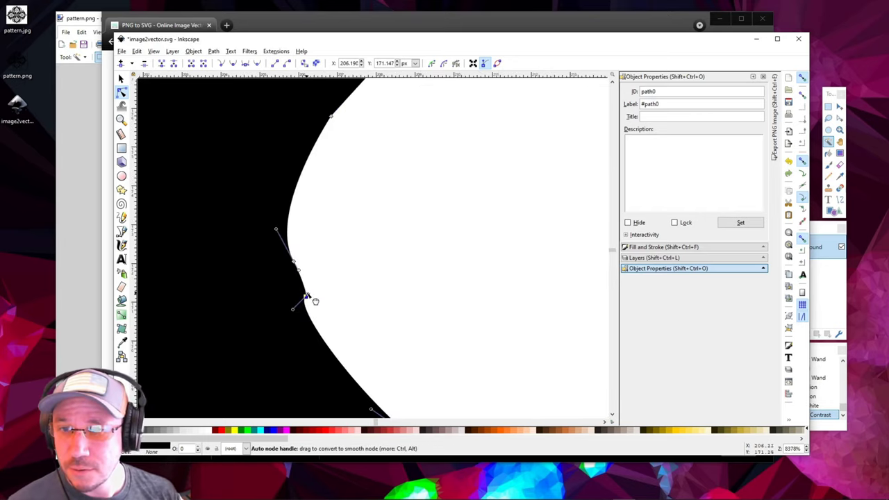
key(Delete)
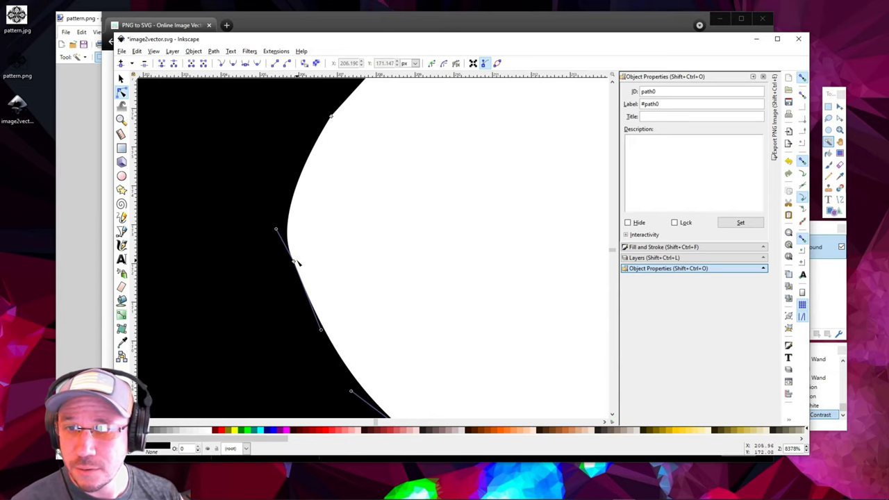
drag(296, 261, 284, 270)
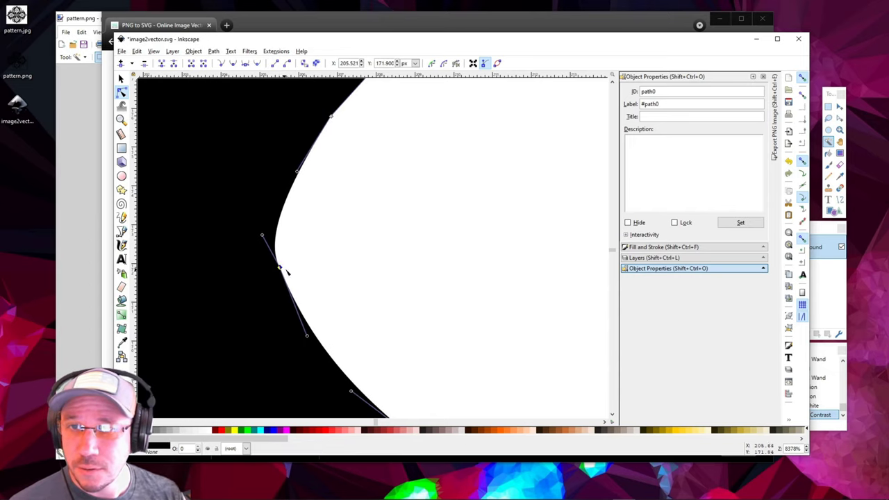
ctrl+scroll(286, 271, down, 6)
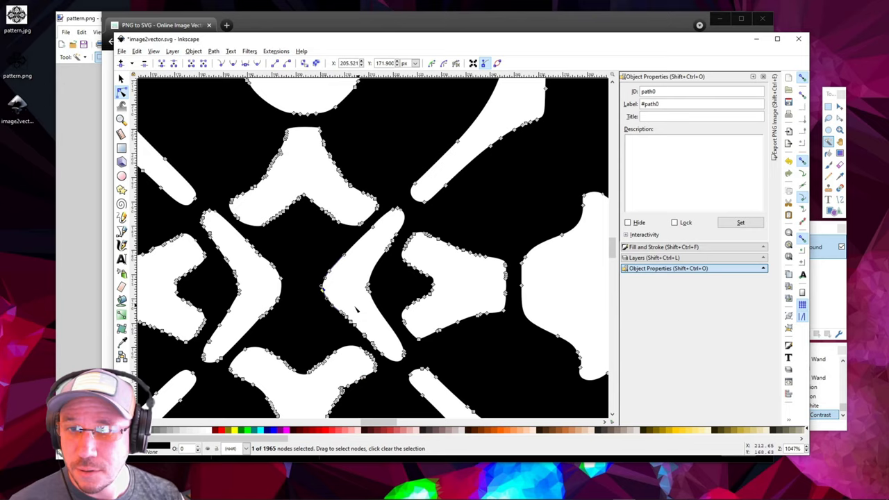
click(465, 231)
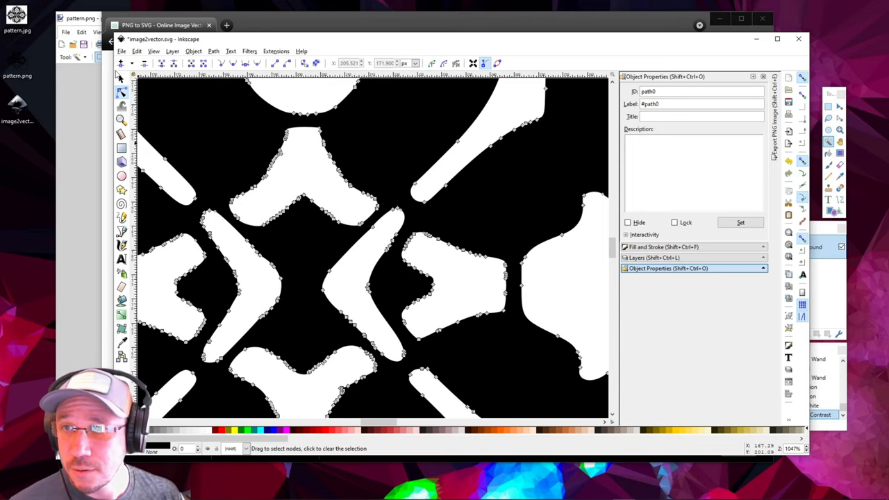
click(121, 78)
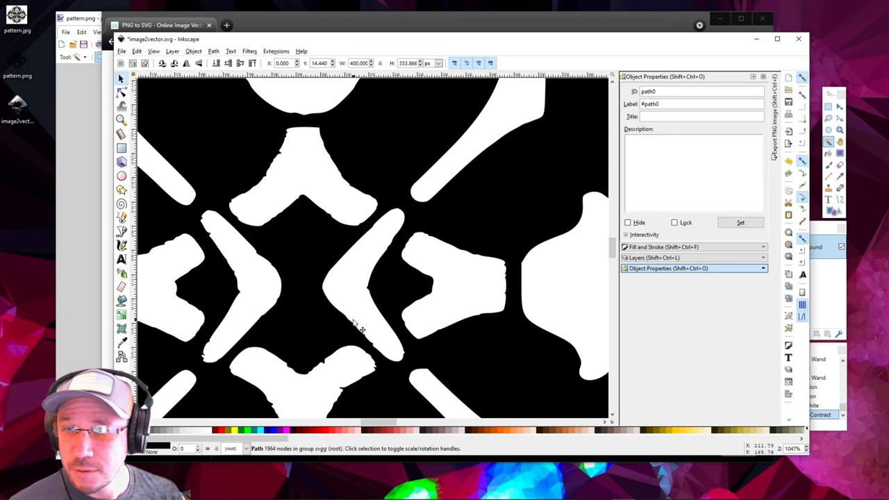
- With the Node tool, delete the cluster of excess nodes along the edge
click(122, 91)
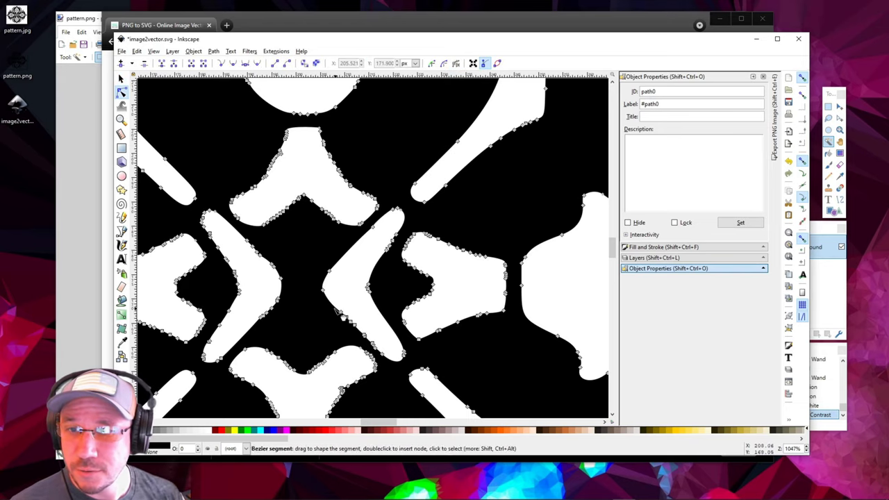
drag(329, 308, 368, 339)
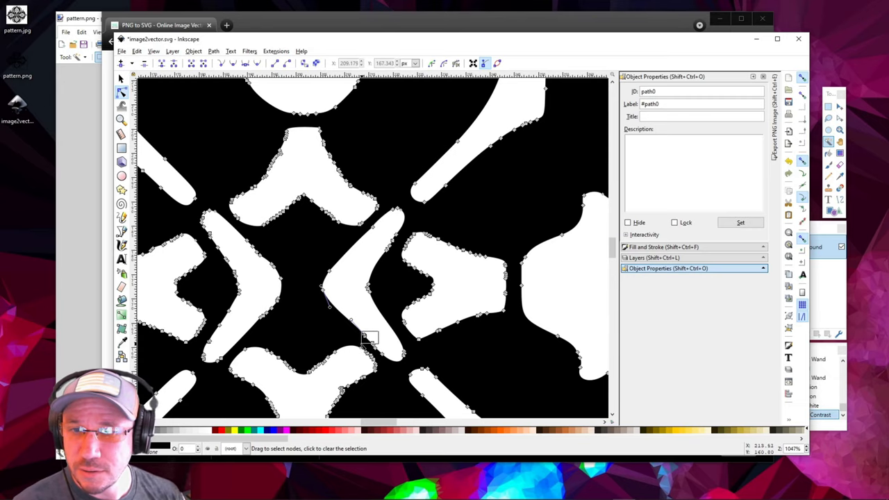
key(Delete)
ctrl+scroll(393, 363, up, 3)
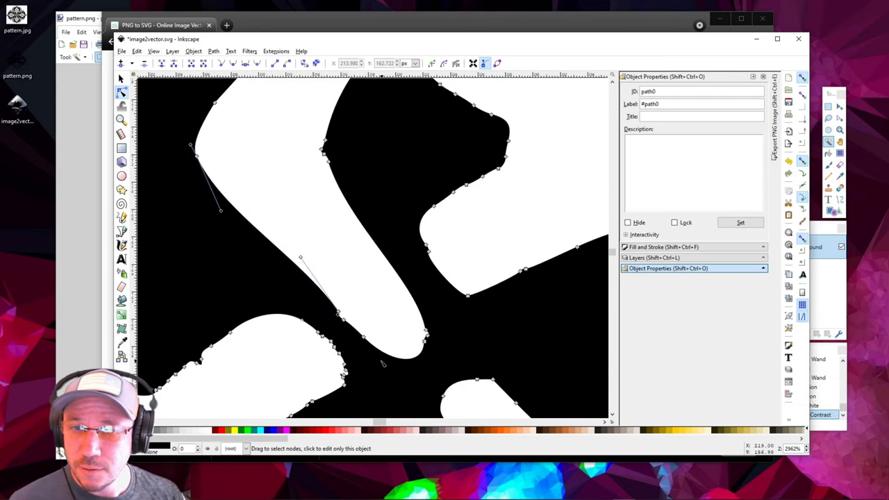
key(Delete)
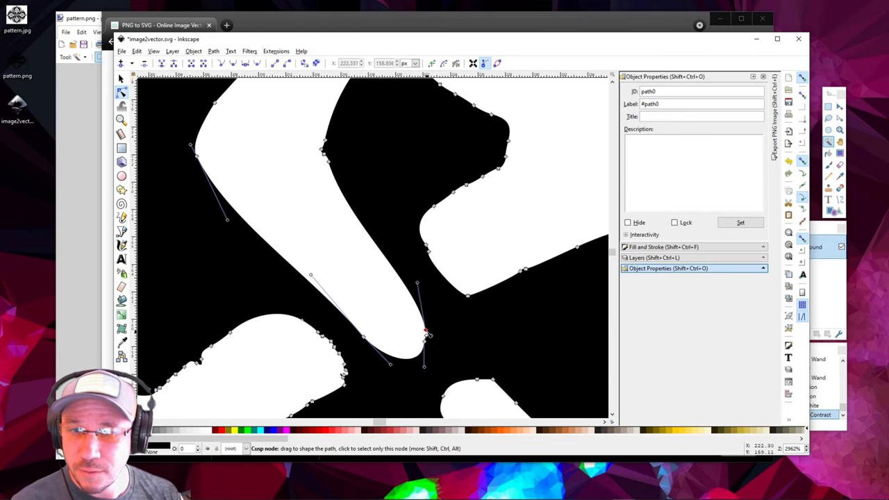
- Drag node handles on the boomerang's upper-left edge into a smoother curve
click(424, 339)
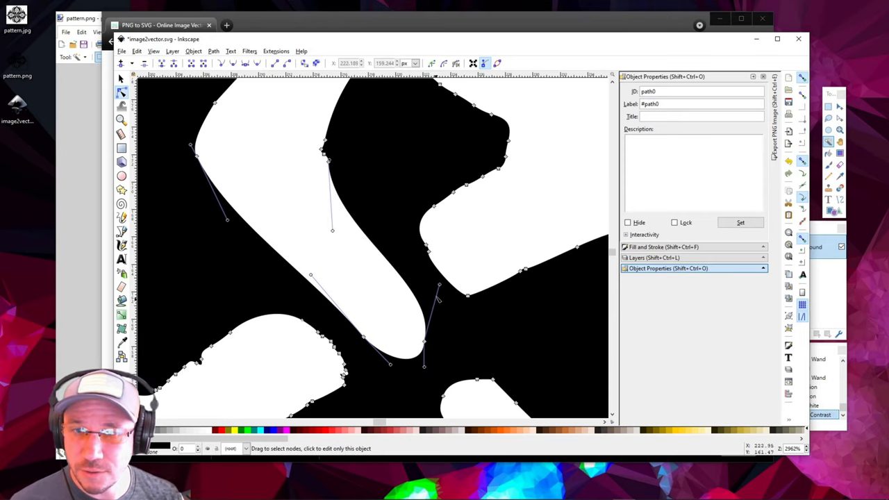
drag(426, 369, 413, 363)
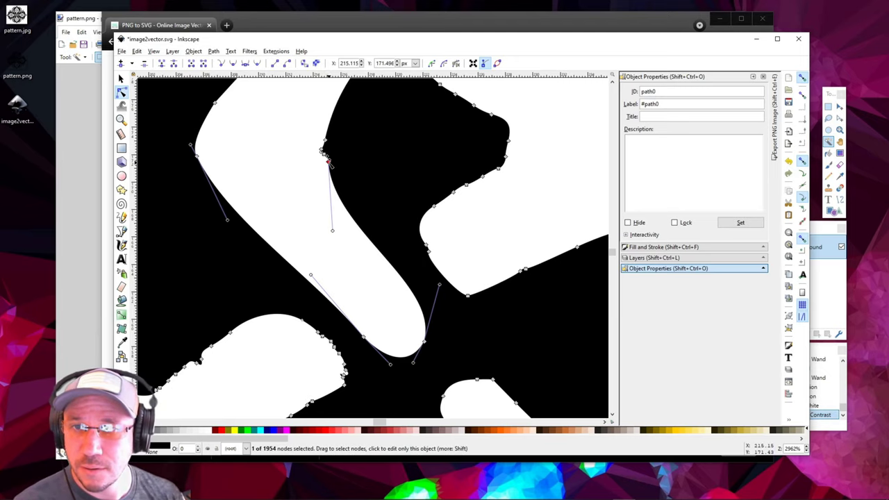
drag(329, 166, 325, 158)
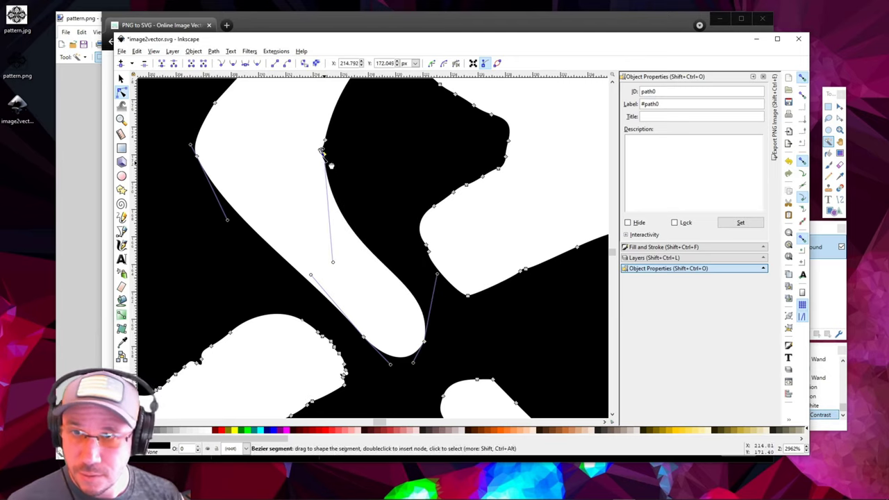
key(ctrl+z)
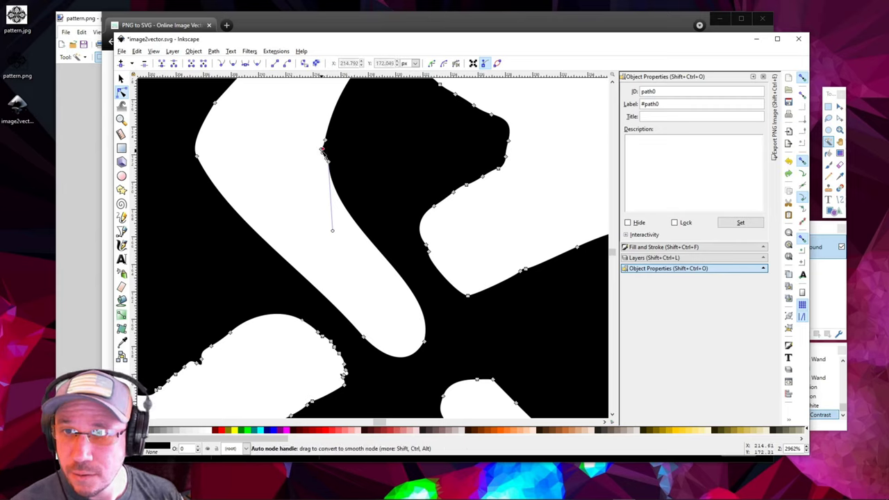
click(323, 150)
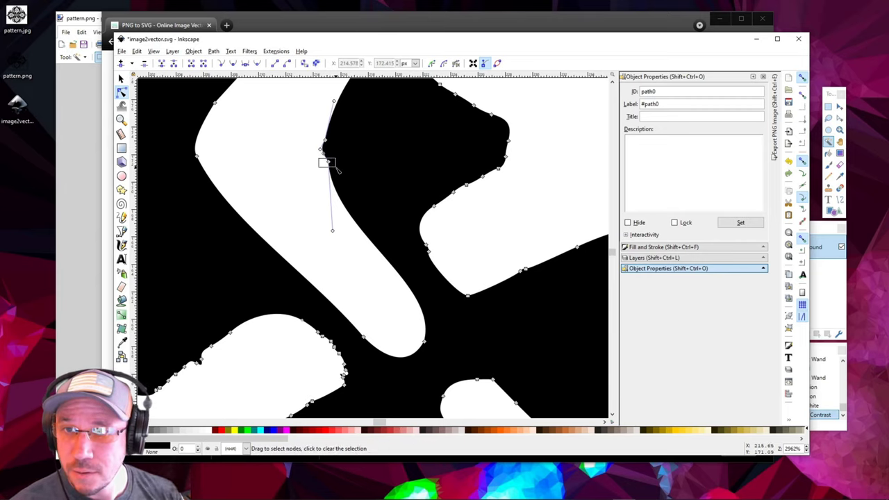
drag(332, 230, 356, 219)
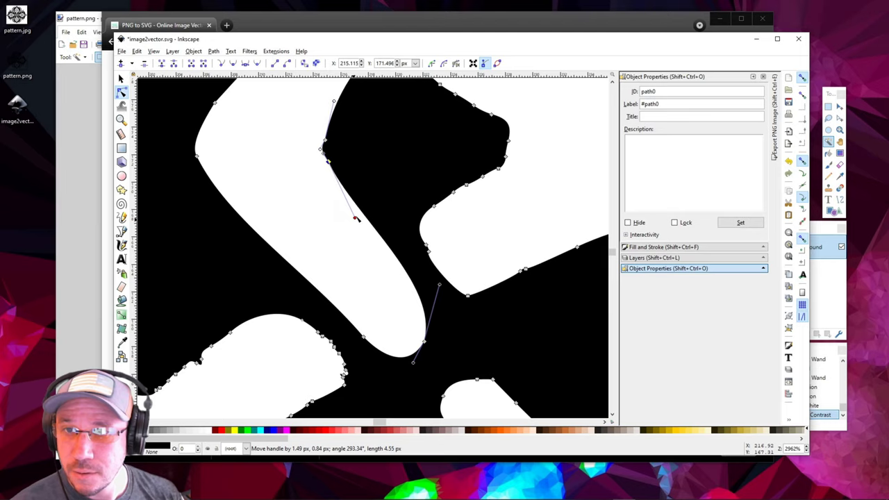
drag(328, 161, 318, 165)
click(320, 141)
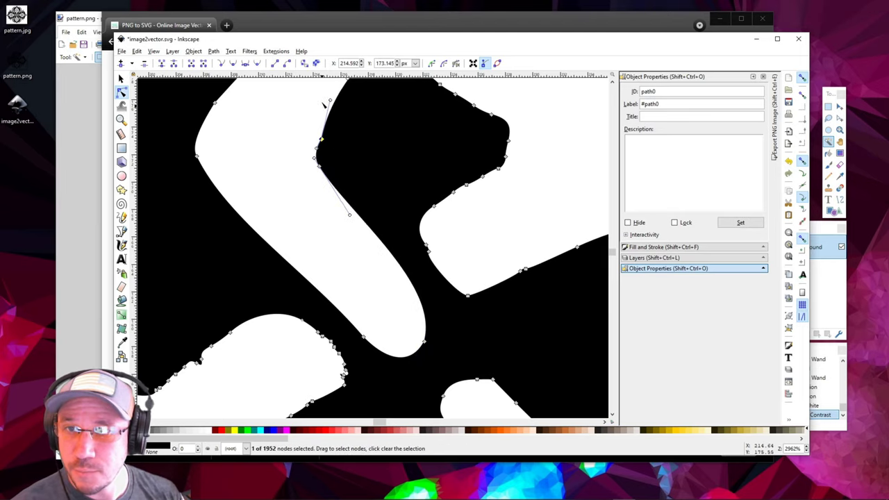
drag(324, 103, 334, 124)
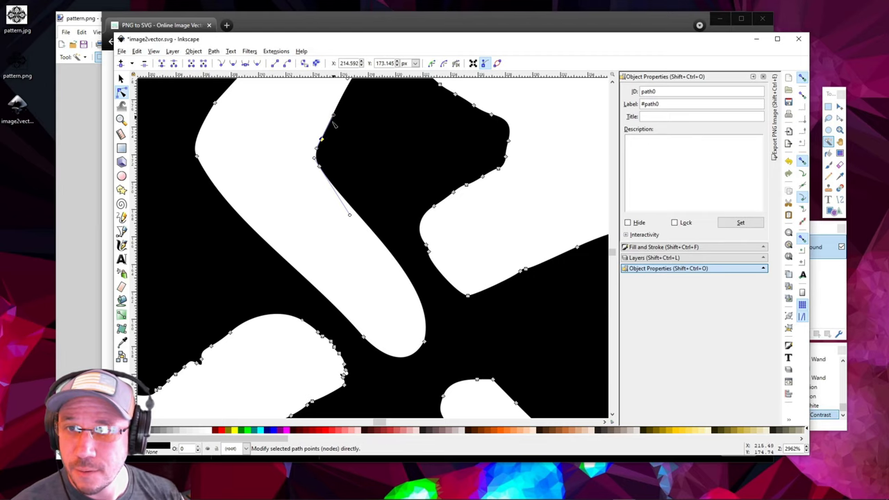
ctrl+scroll(371, 211, down, 1)
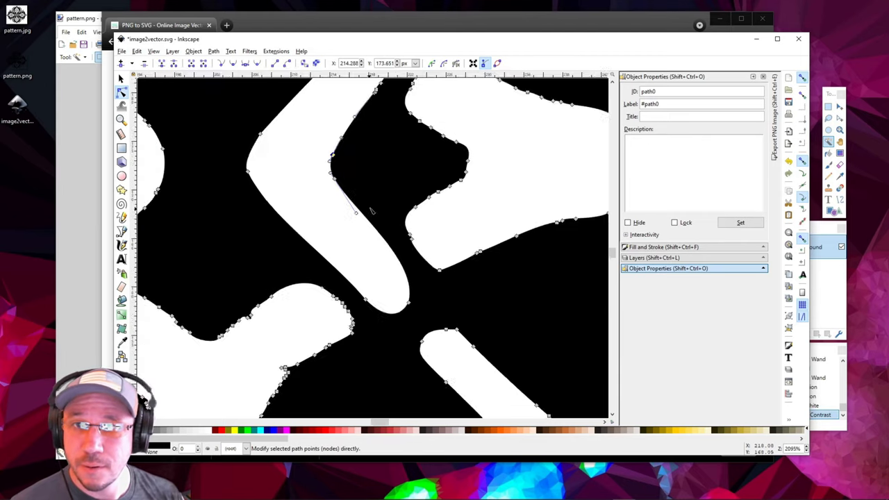
ctrl+scroll(371, 211, down, 4)
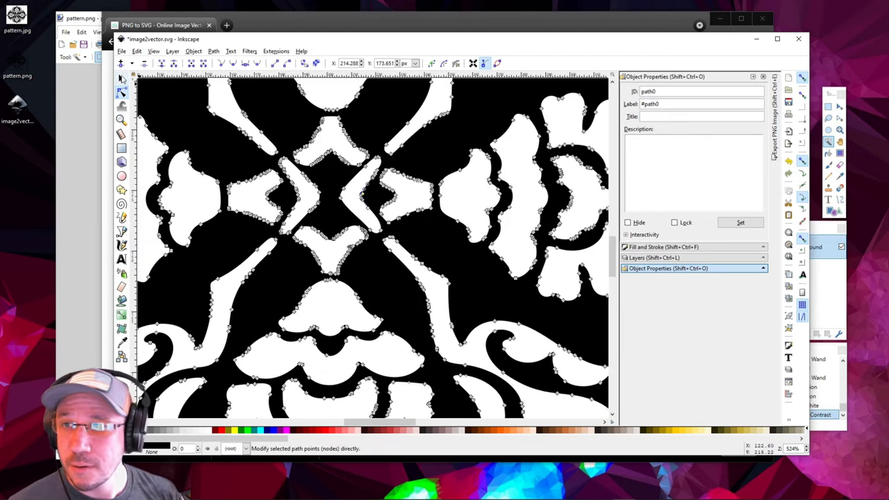
- Return to the Selector, check the whole medallion, and save image2vector.svg with Ctrl+S
key(s)
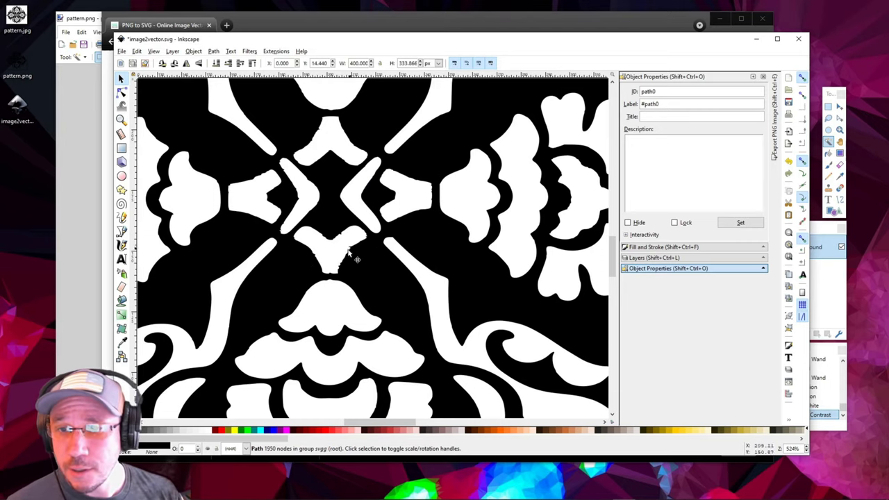
ctrl+scroll(349, 255, down, 4)
ctrl+scroll(328, 313, up, 3)
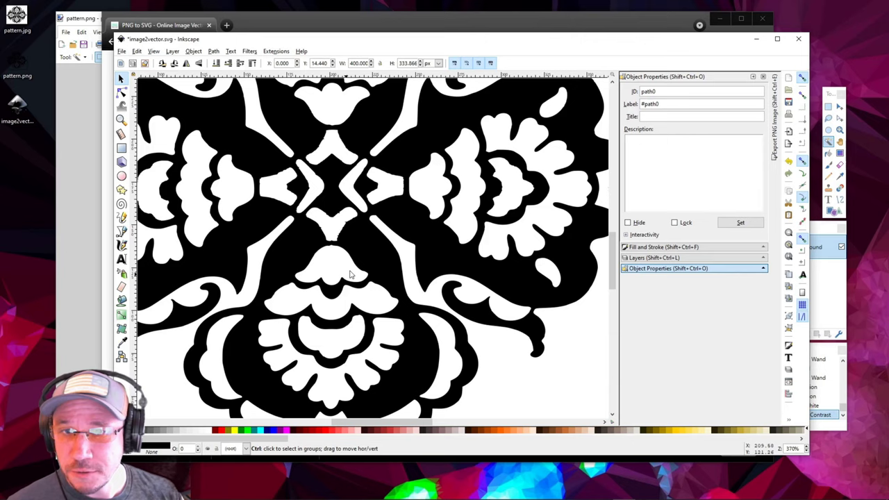
ctrl+scroll(549, 209, up, 3)
ctrl+scroll(520, 194, down, 5)
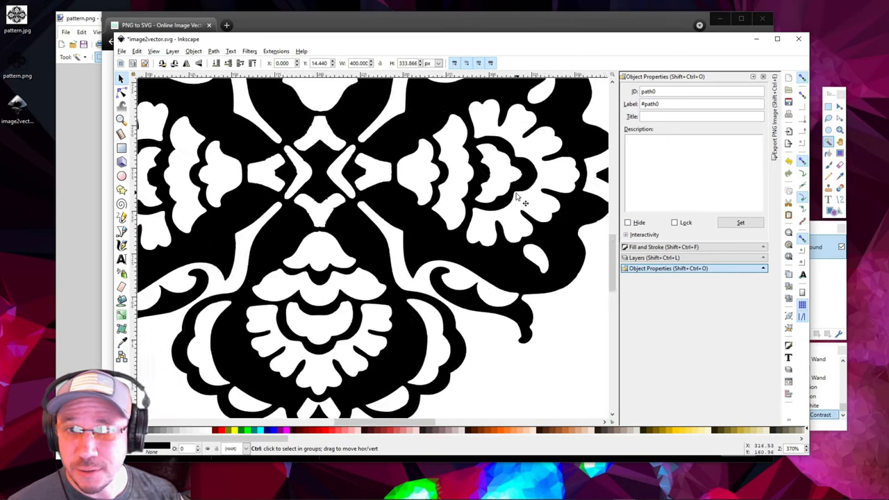
scroll(361, 278, up, 4)
scroll(367, 288, down, 4)
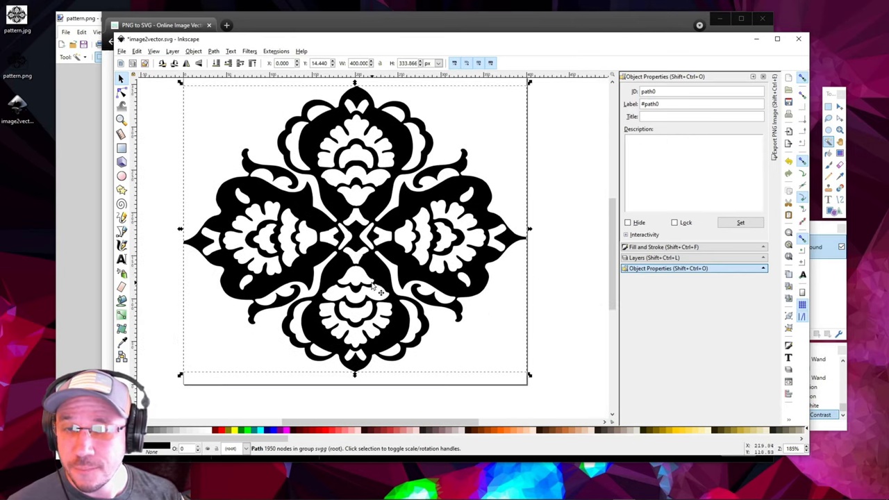
scroll(375, 287, up, 3)
scroll(378, 284, down, 3)
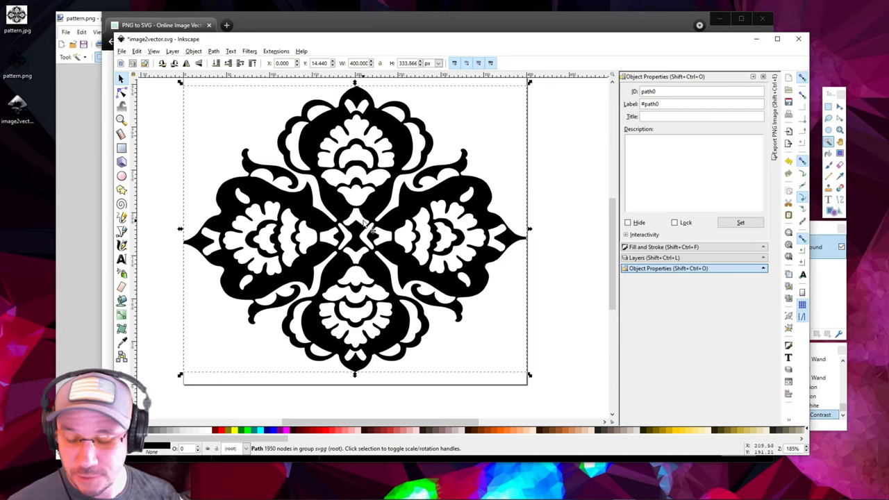
key(ctrl+s)
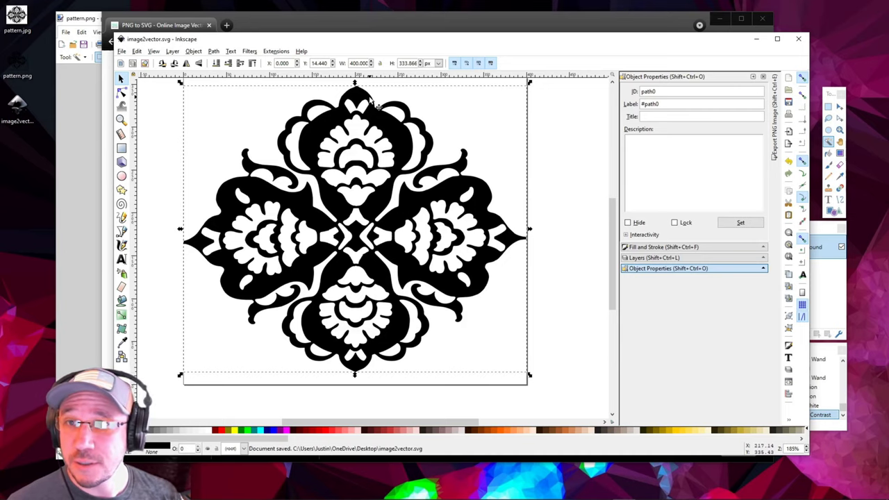
- Launch Autodesk Fusion 360 by searching 'fusion' in the Start menu
key(super)
text(fusion)
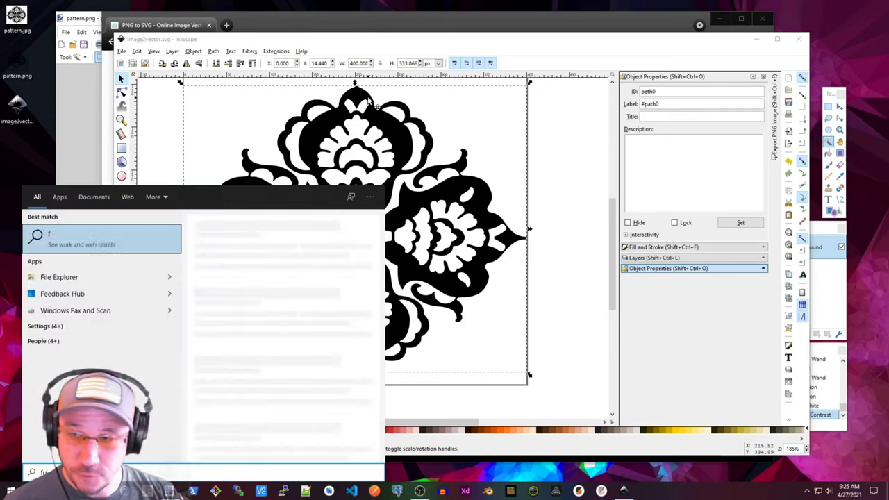
key(Return)
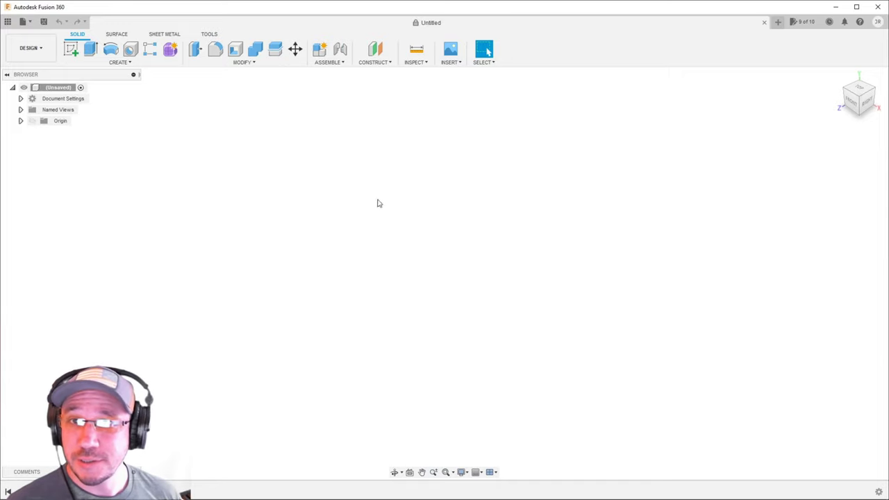
- Load image2vector.svg from the desktop into Insert SVG via Insert from my computer
click(451, 64)
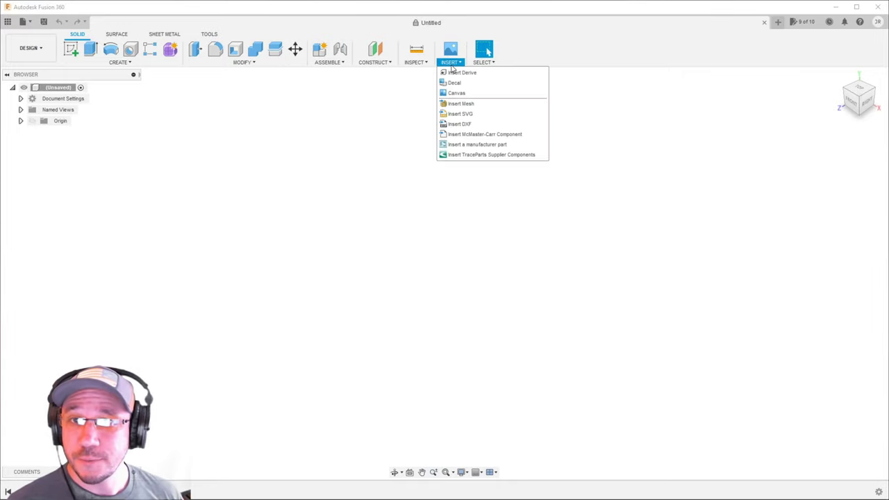
click(457, 114)
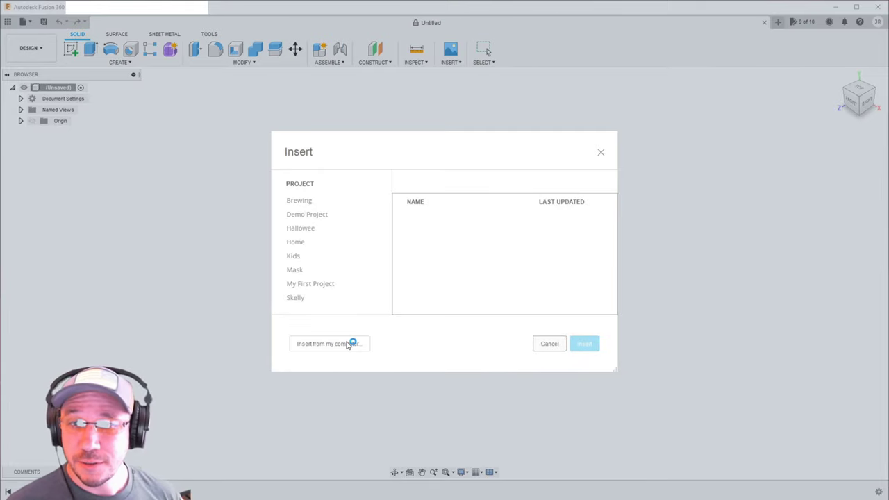
click(329, 344)
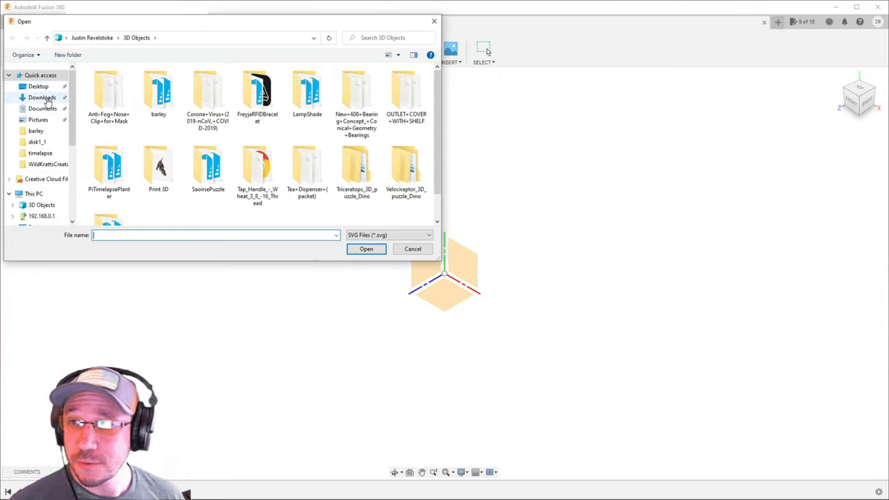
click(39, 87)
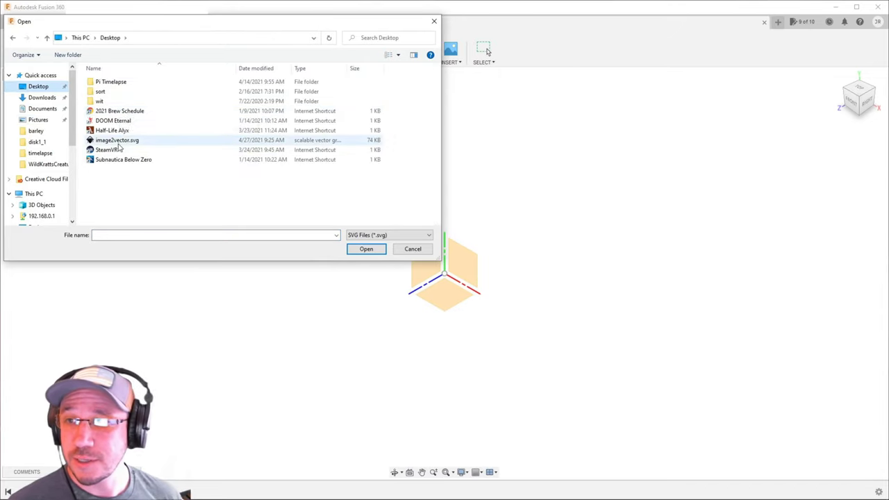
double_click(119, 143)
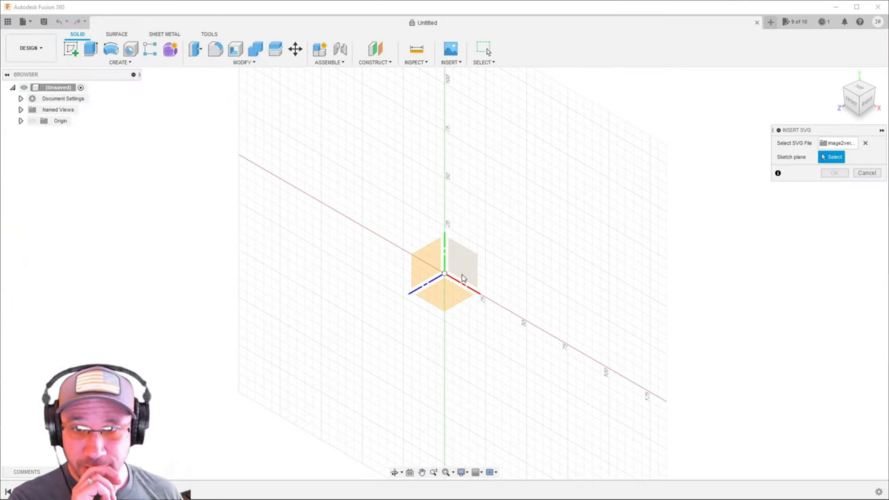
- Place the SVG on the origin plane, fit the view, and finish the sketch
click(463, 276)
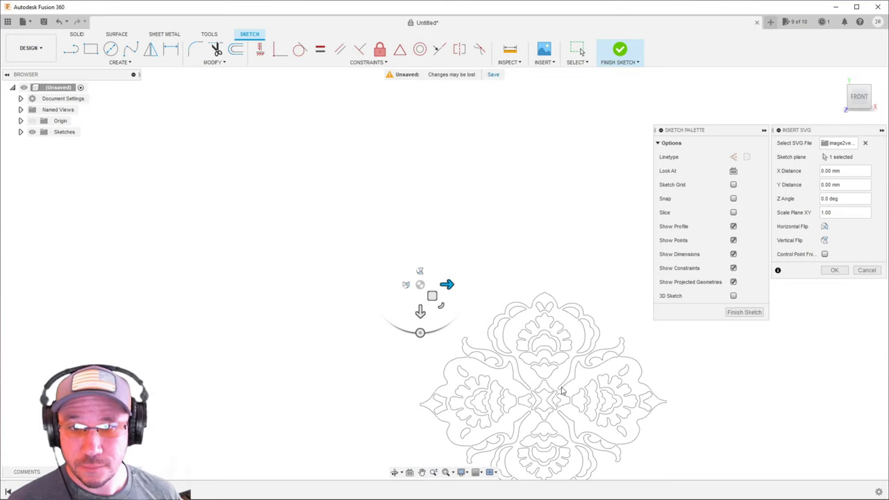
key(F6)
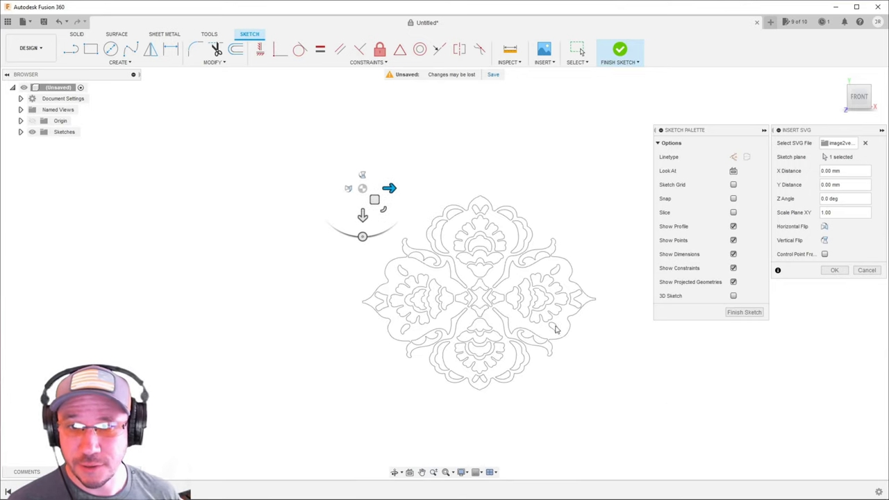
scroll(549, 353, up, 3)
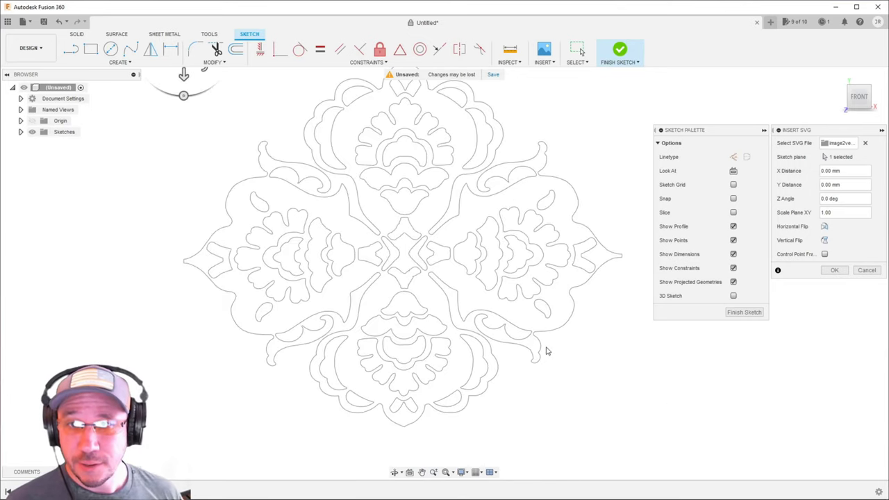
click(744, 313)
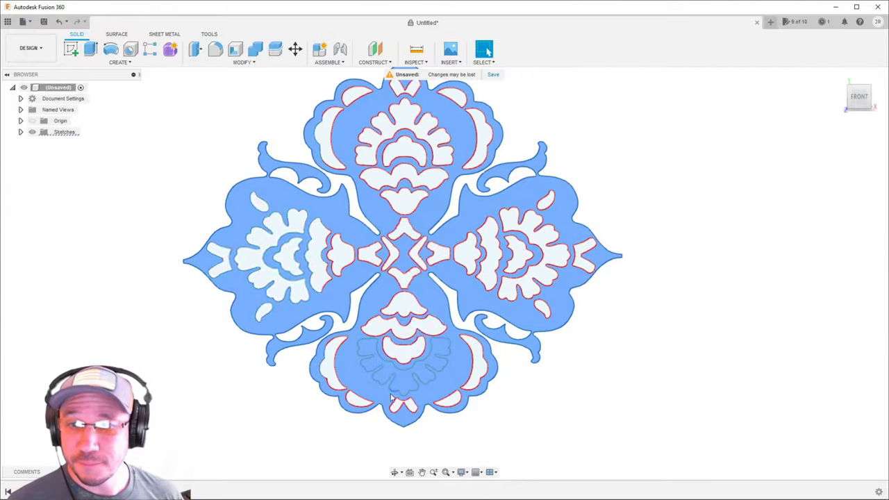
- Zoom into the centre of the floral medallion in Sketch1
scroll(420, 389, up, 4)
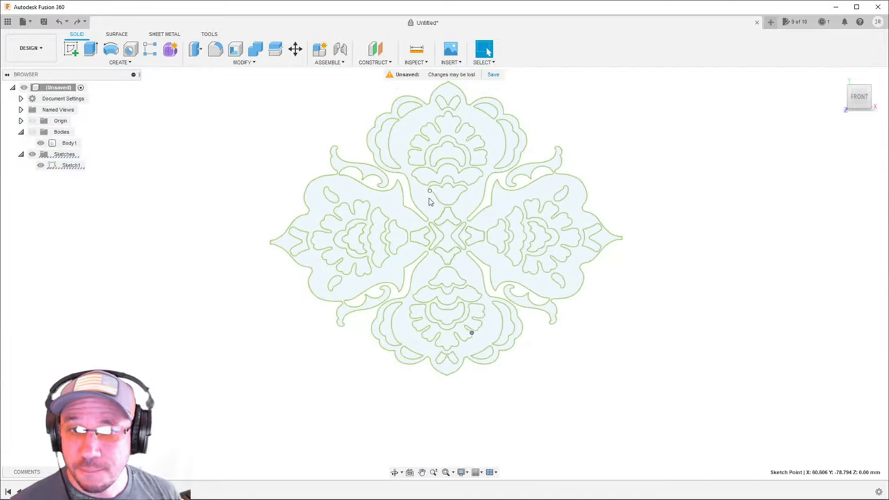
scroll(439, 218, up, 5)
scroll(471, 224, down, 6)
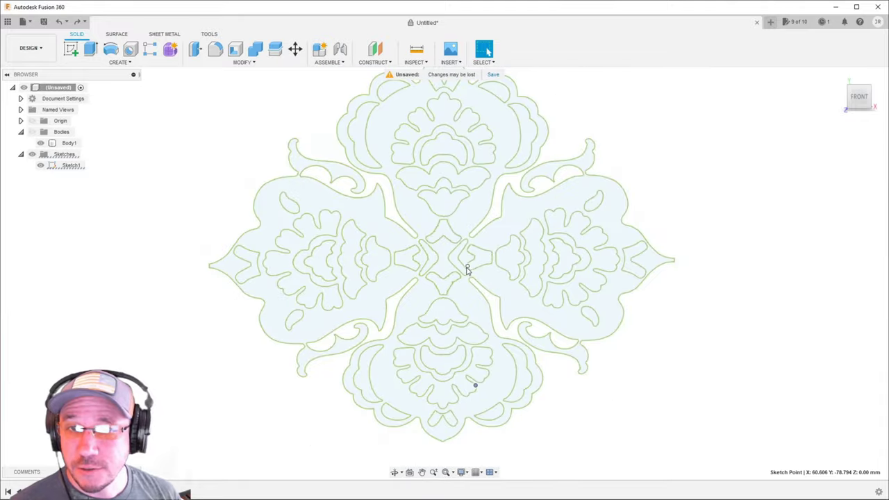
scroll(472, 278, up, 3)
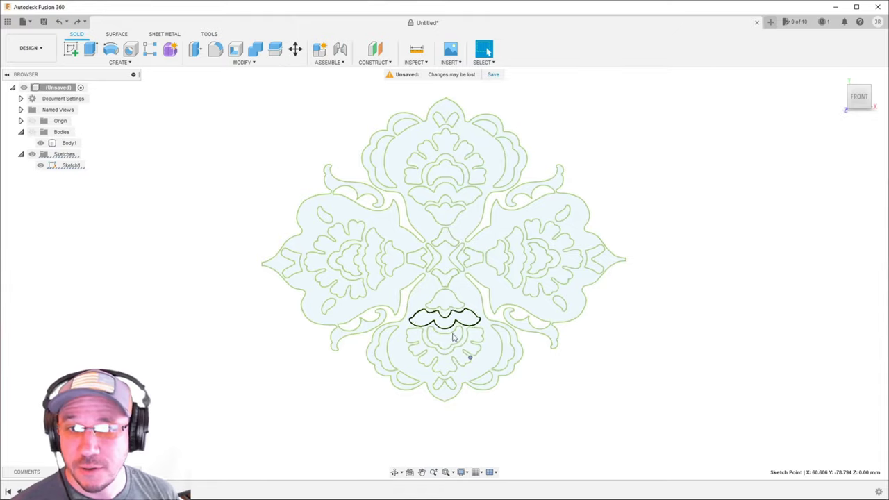
scroll(458, 264, up, 10)
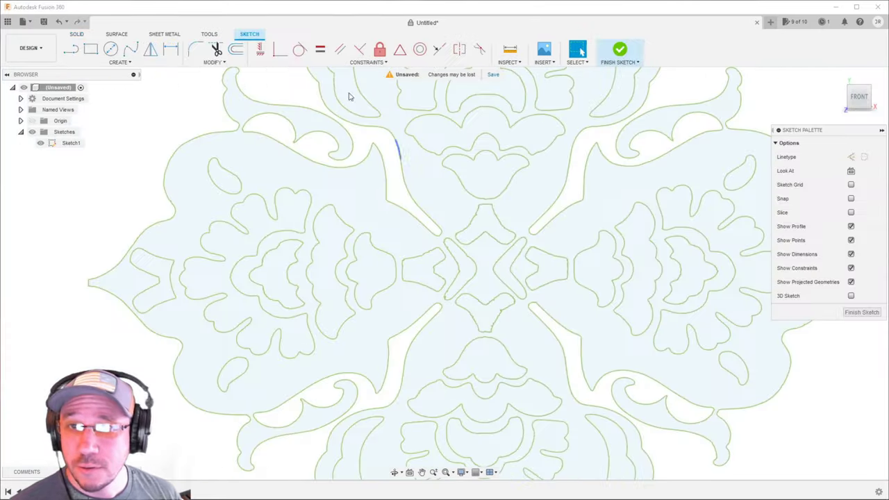
- Draw a line across the top of the centre square and start a vertical line from its left end
click(74, 50)
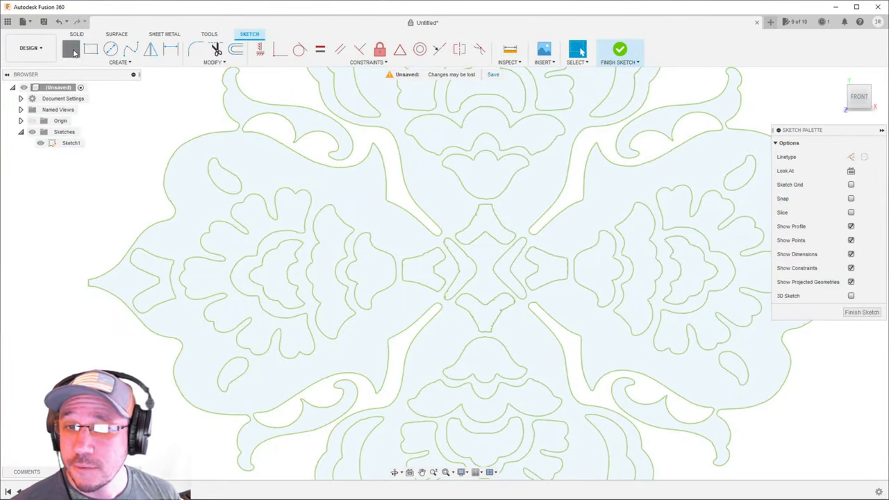
click(441, 233)
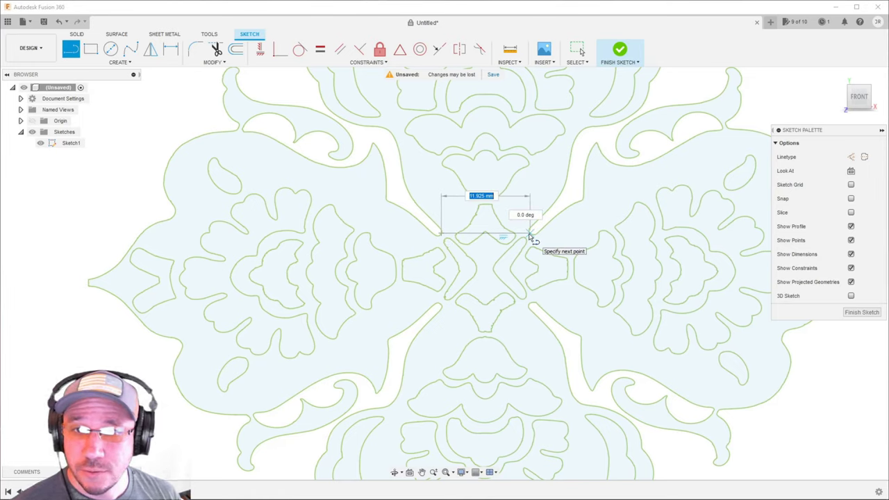
key(Return)
click(441, 234)
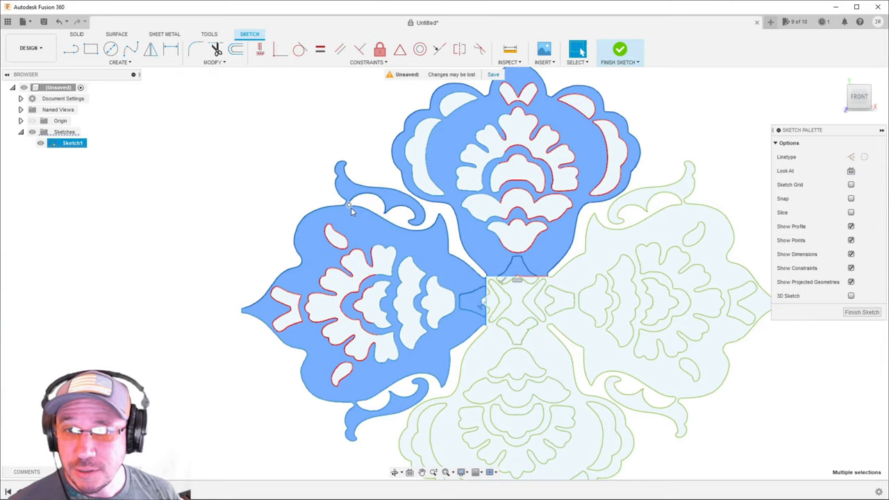
- Close the first curl gap in the left petal with a four-point fit-point spline
key(Escape)
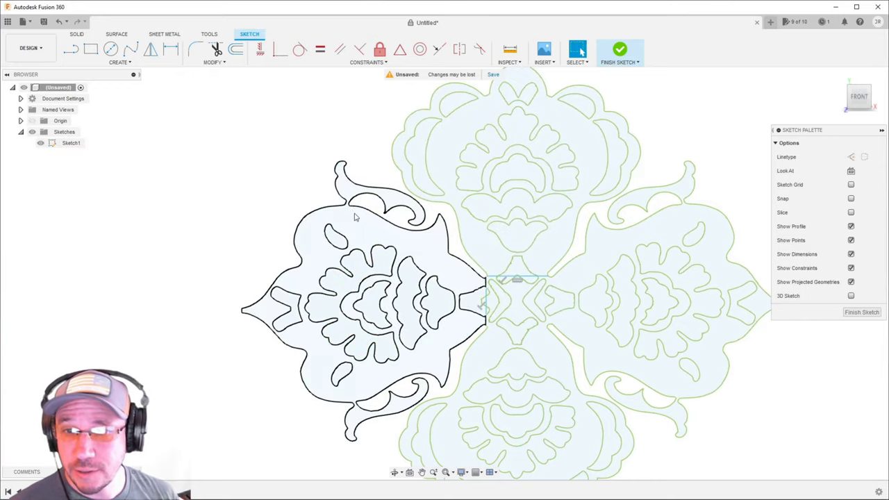
scroll(351, 212, up, 3)
scroll(347, 207, up, 2)
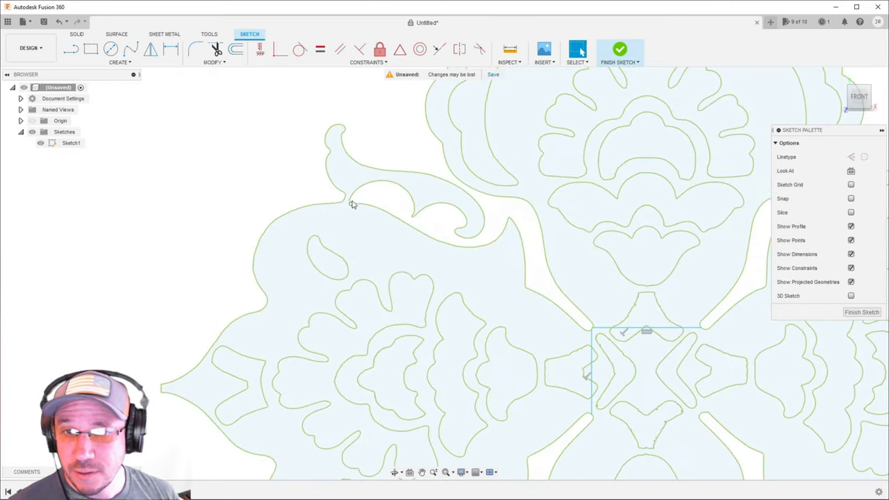
scroll(350, 207, up, 4)
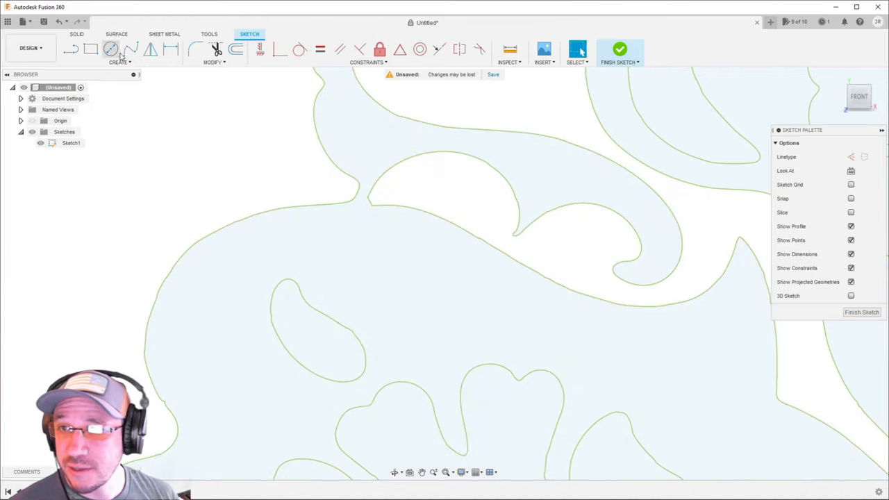
click(130, 48)
scroll(395, 185, up, 2)
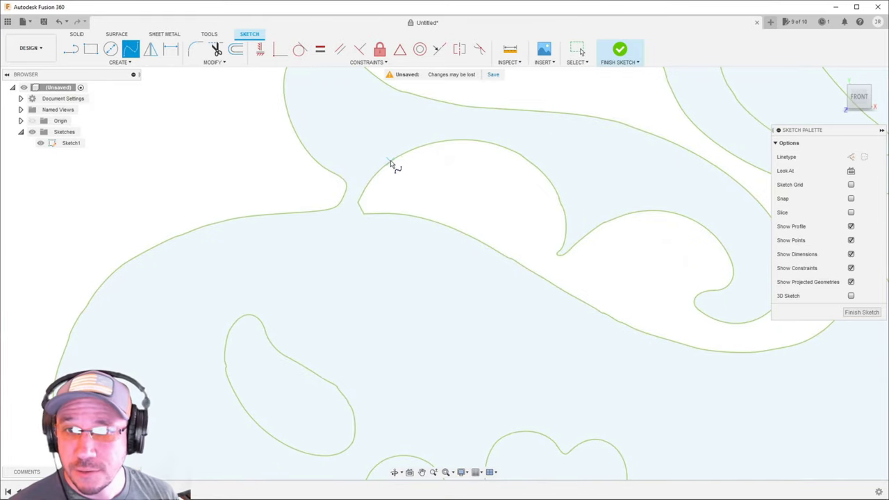
click(390, 161)
click(373, 190)
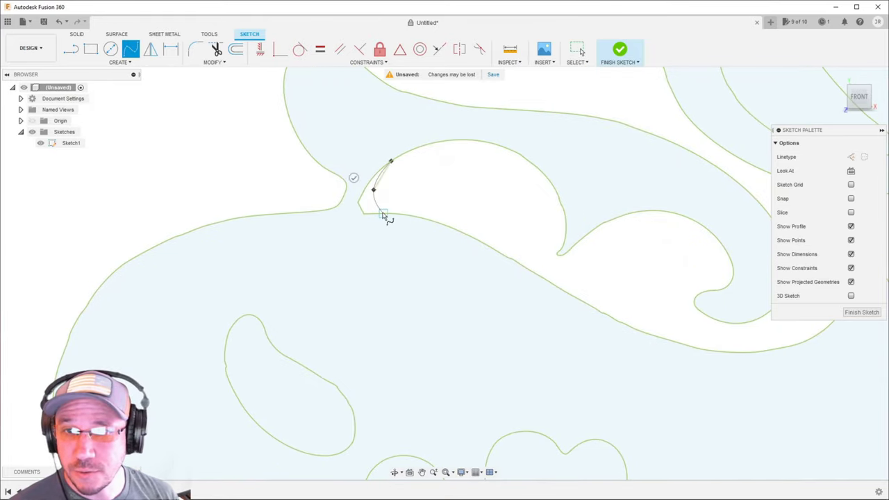
click(383, 209)
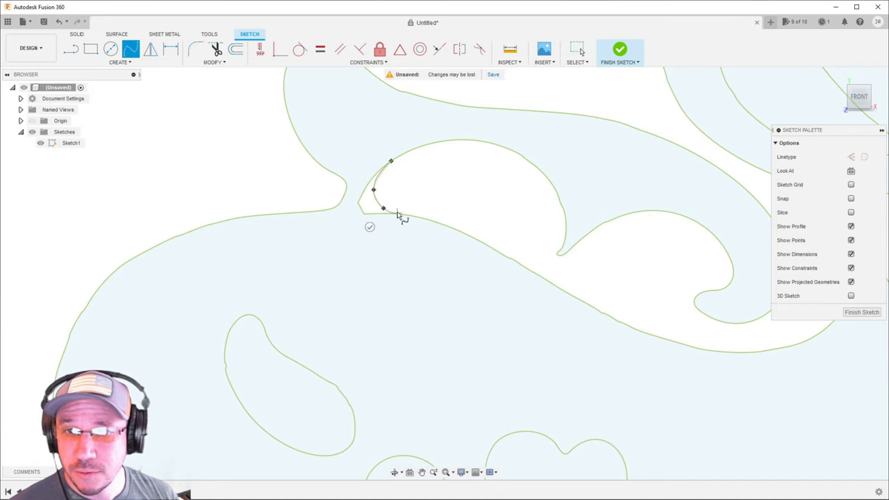
click(397, 213)
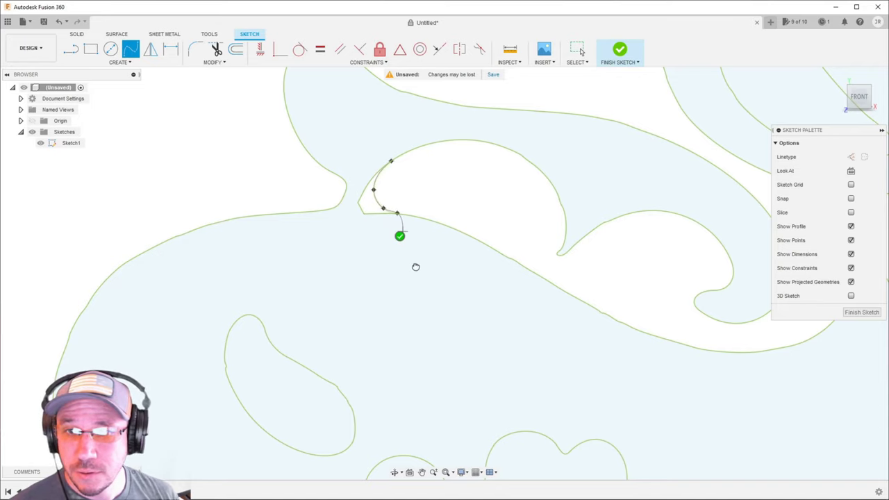
- Close the second curl gap with another spline and select the now-closed left petal profile
scroll(415, 276, down, 10)
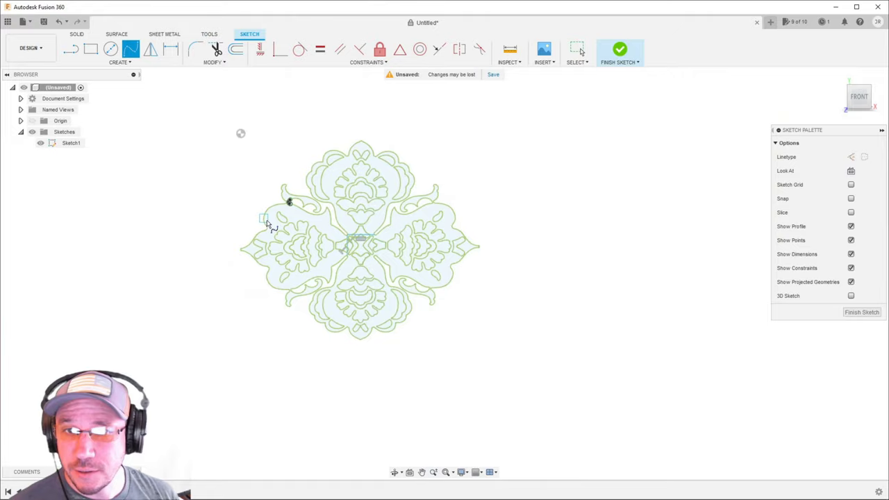
scroll(280, 320, up, 10)
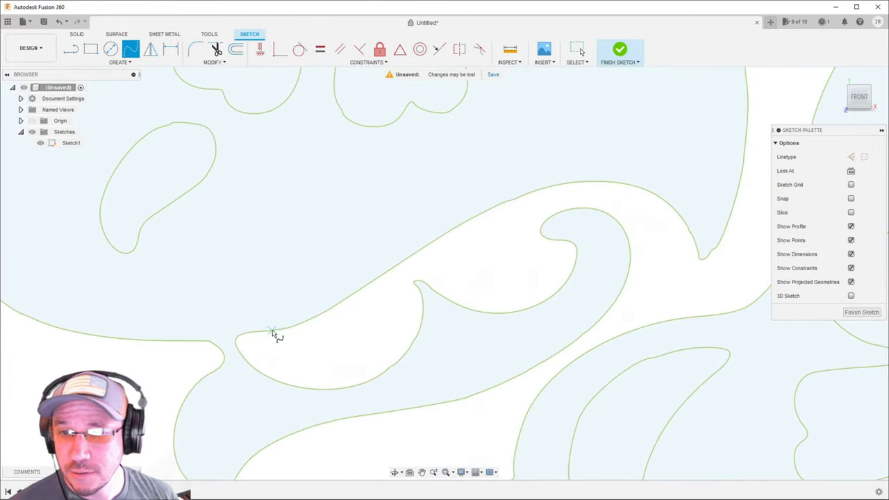
click(276, 331)
click(260, 345)
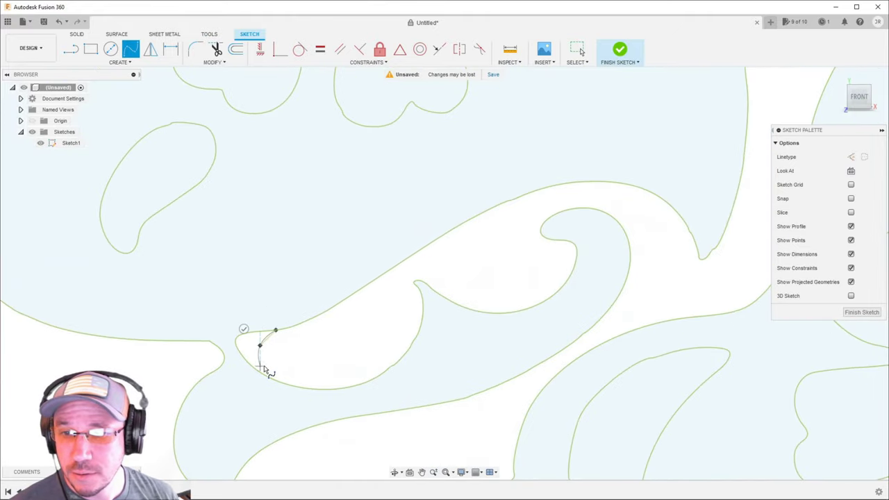
click(266, 366)
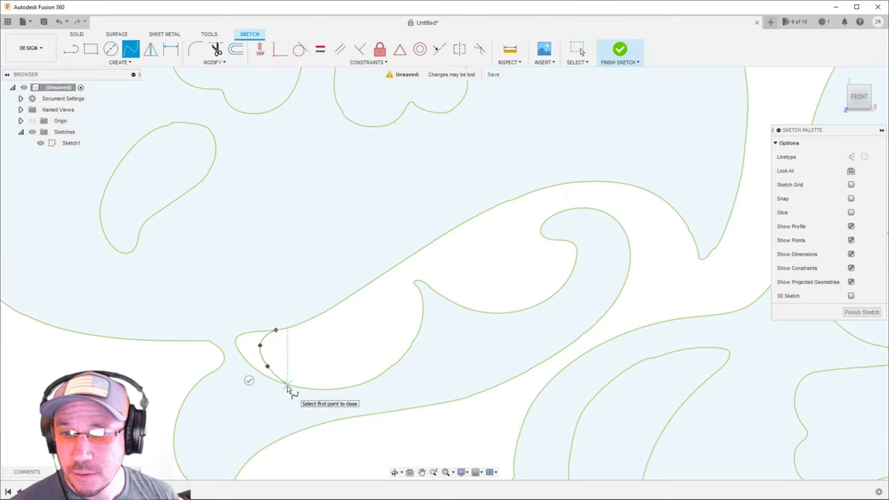
click(286, 384)
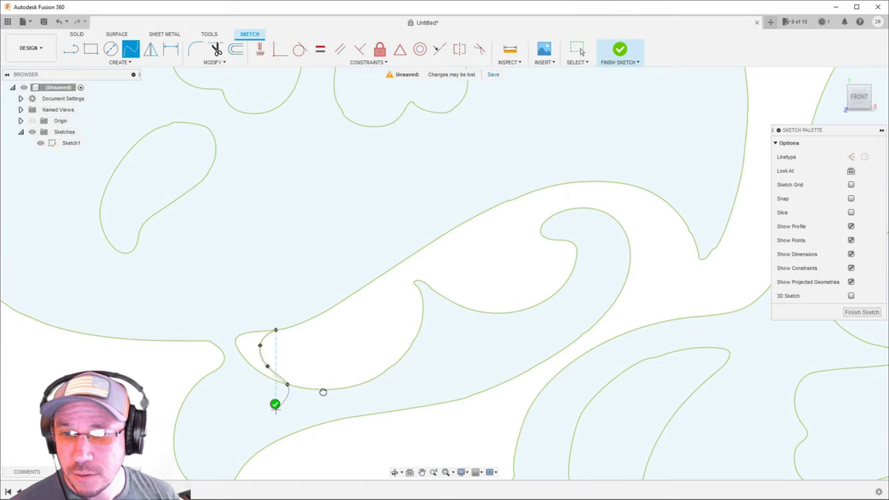
click(275, 404)
scroll(265, 375, down, 6)
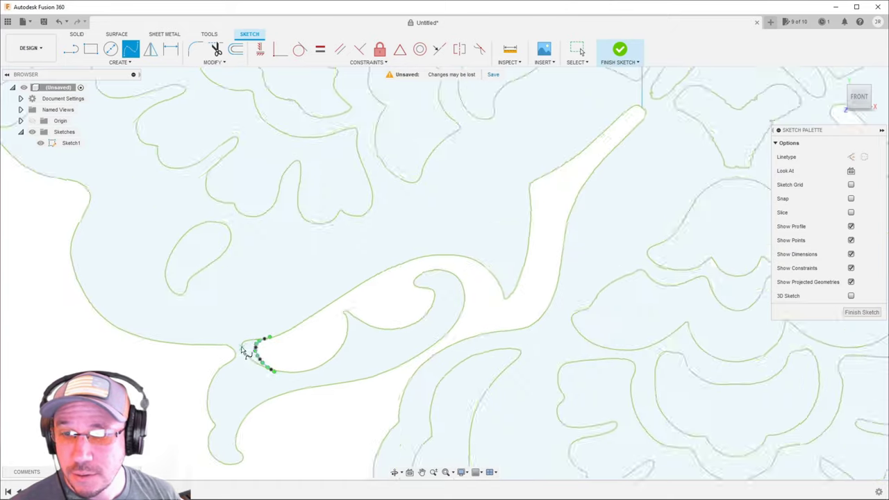
click(320, 281)
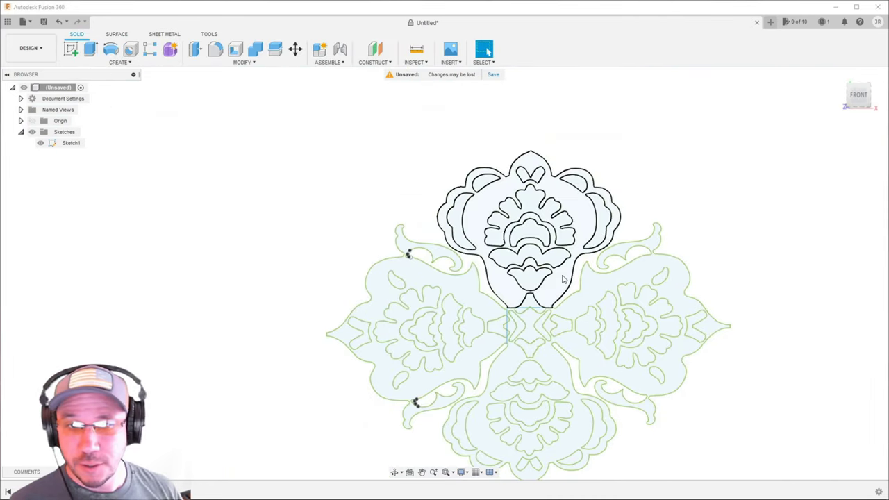
- Extrude the top petal profile into a new solid body, Body4
click(570, 281)
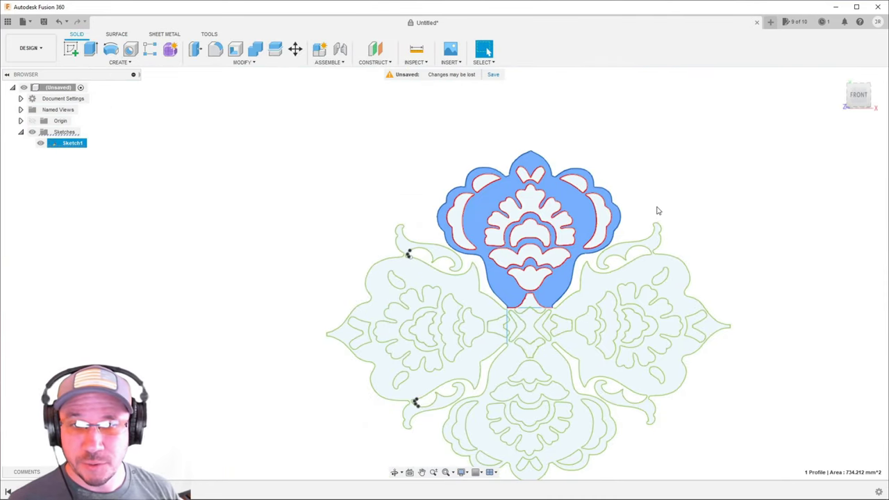
key(e)
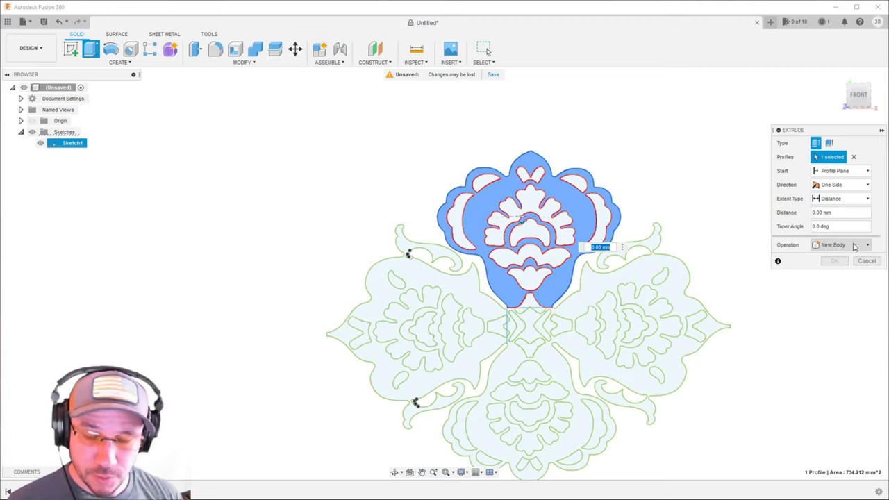
key(Return)
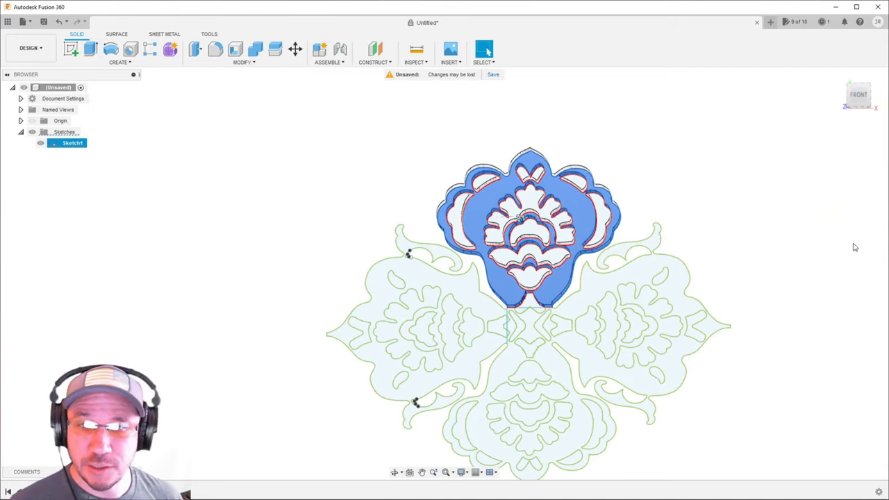
mouse_move(770, 238)
shift+middle_down()
mouse_move(700, 204)
mouse_move(758, 209)
mouse_move(728, 238)
shift+middle_up()
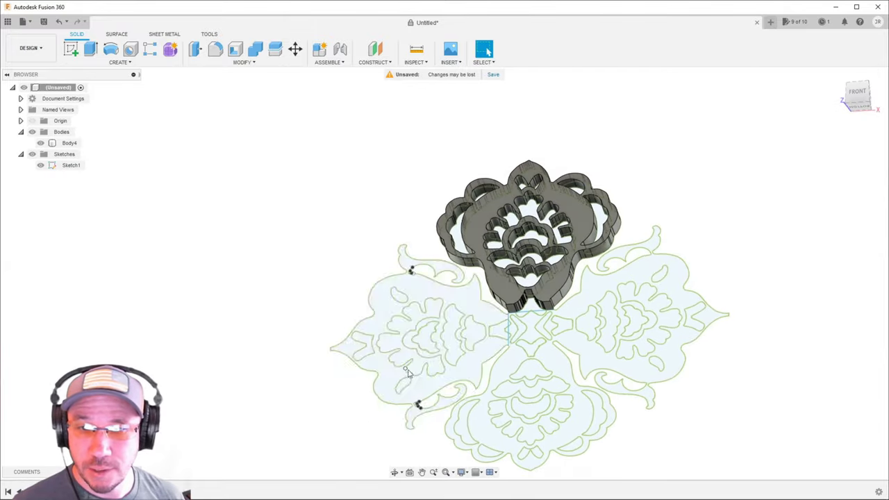
- Extrude the left petal profile plus its crescent and curl regions into Body5
click(412, 402)
scroll(389, 417, up, 10)
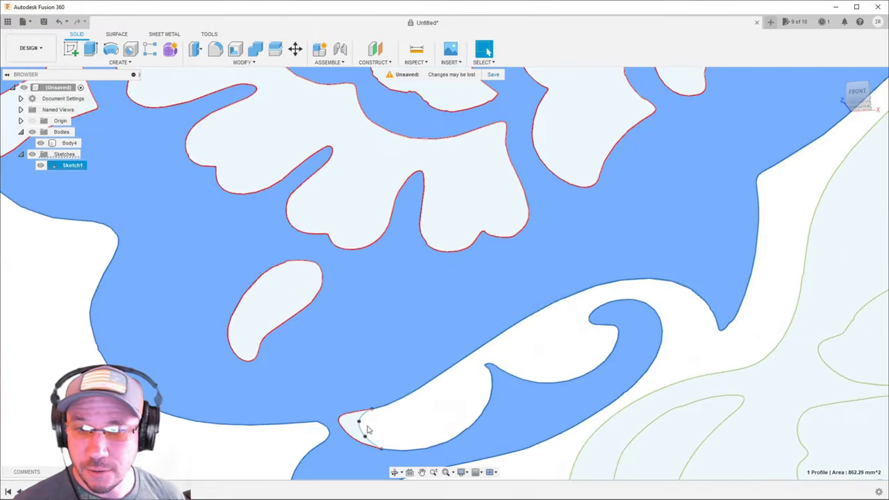
ctrl+click(368, 430)
scroll(375, 425, down, 10)
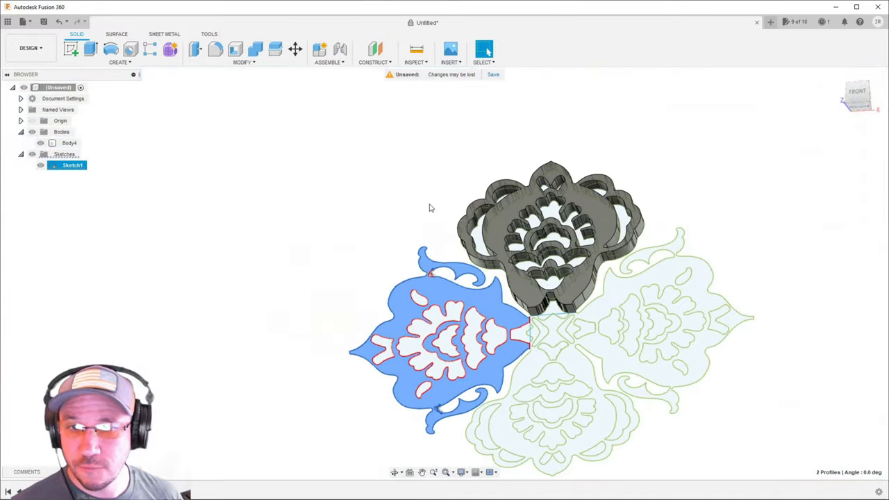
scroll(443, 294, up, 8)
scroll(386, 361, up, 3)
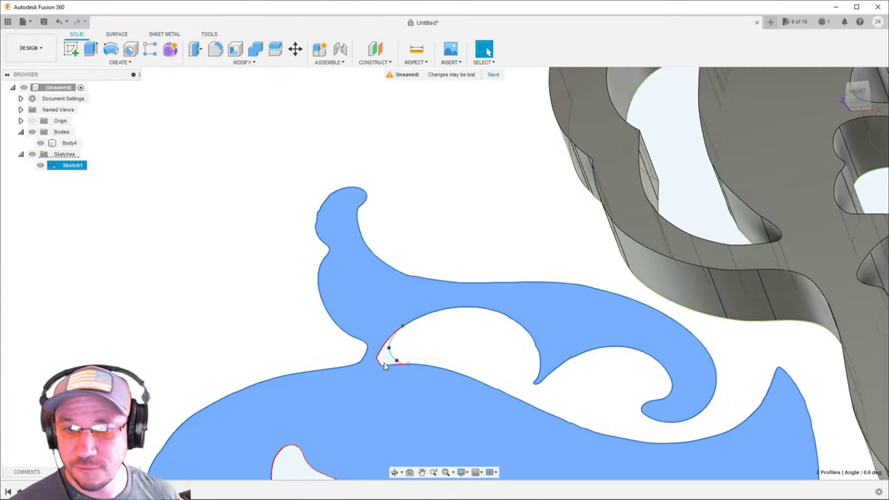
ctrl+click(384, 366)
scroll(403, 387, down, 8)
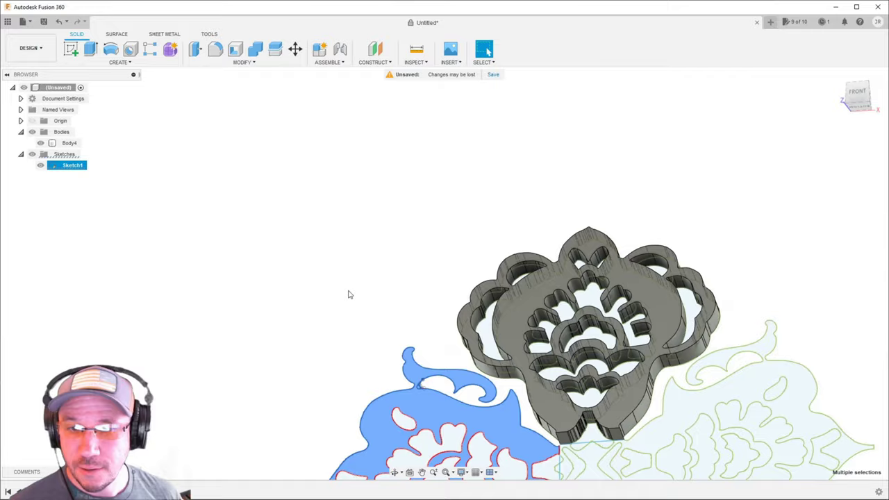
scroll(349, 295, down, 5)
scroll(472, 312, up, 8)
scroll(465, 306, down, 8)
key(e)
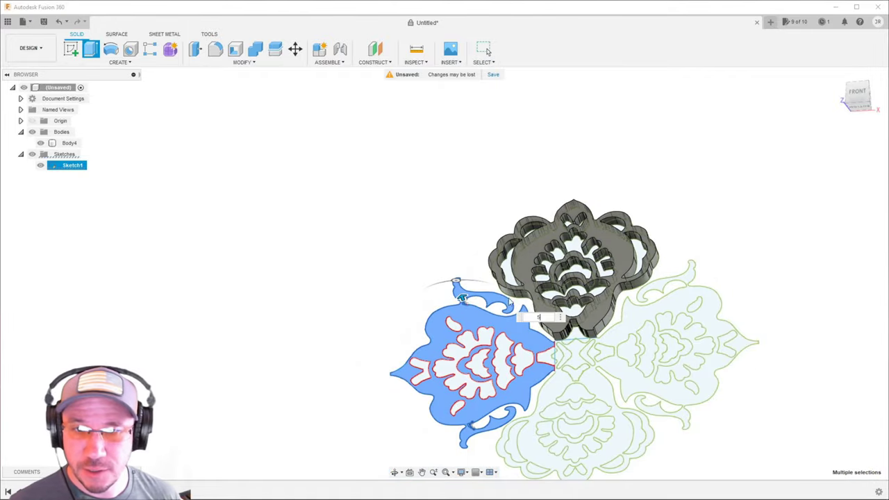
key(Return)
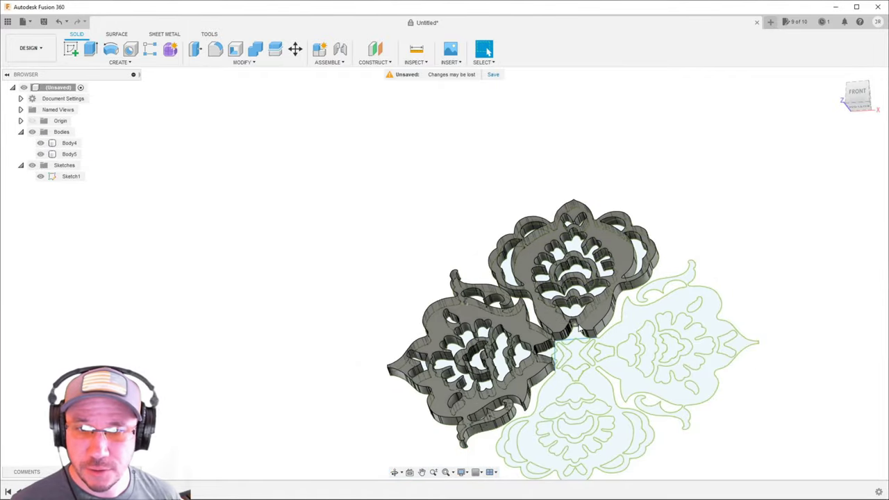
- Rename the second leaf body to 'Leaf2'
click(69, 144)
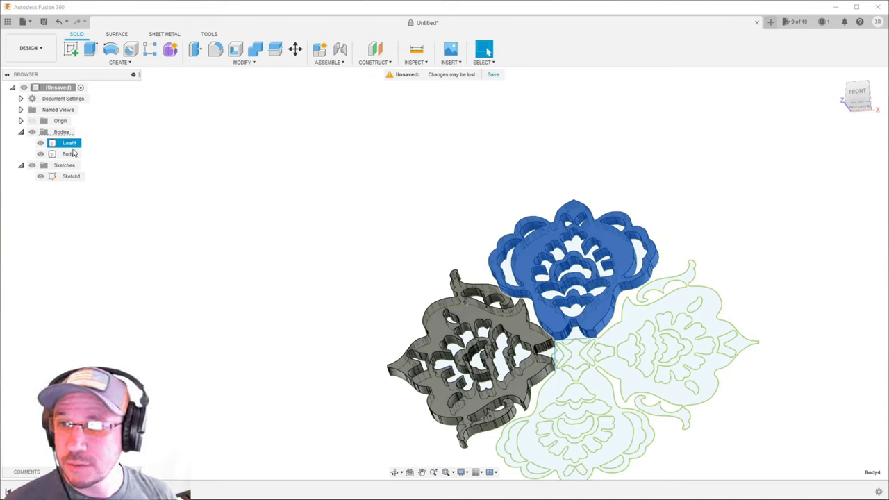
click(70, 154)
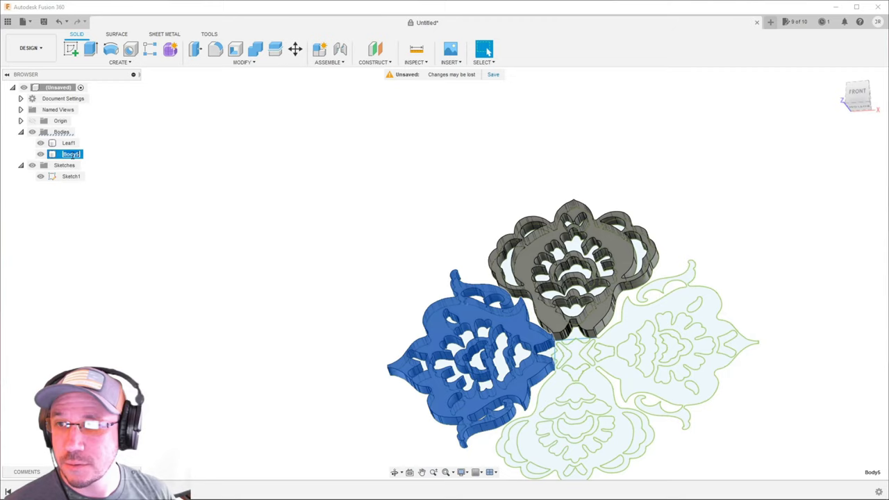
text(Leaf2)
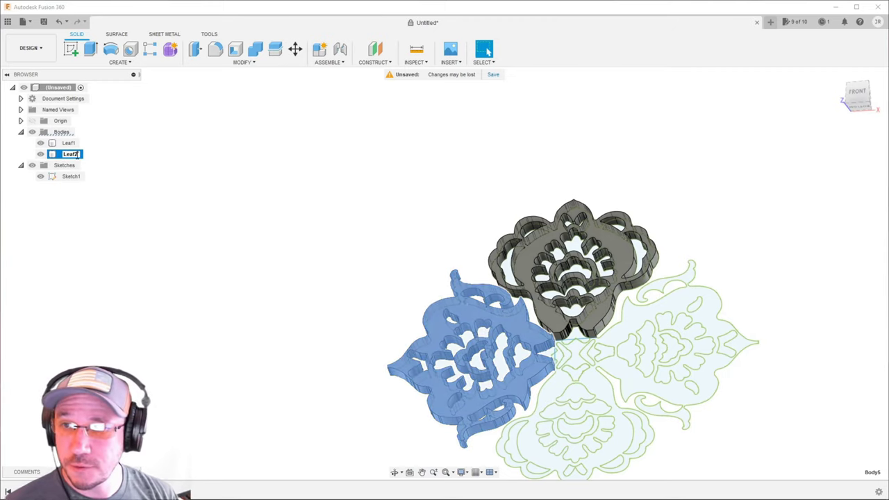
key(Return)
- Hide Sketch1 and select the whole Leaf2 body
click(40, 176)
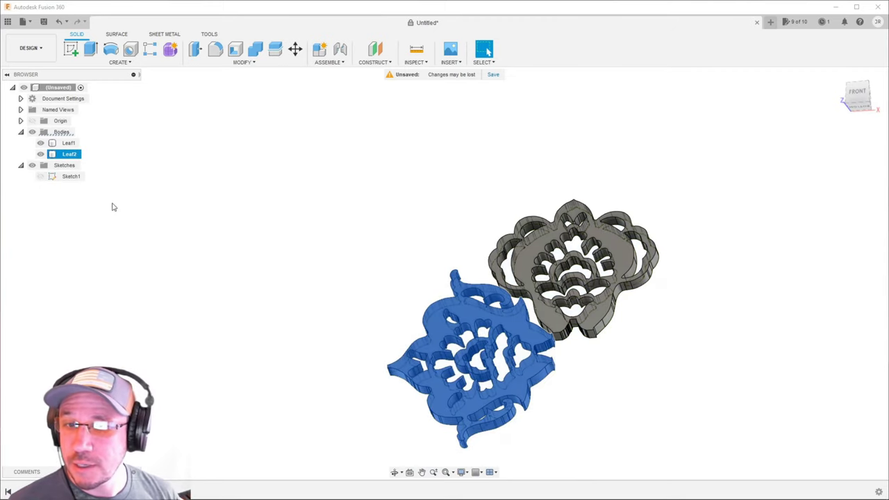
key(Escape)
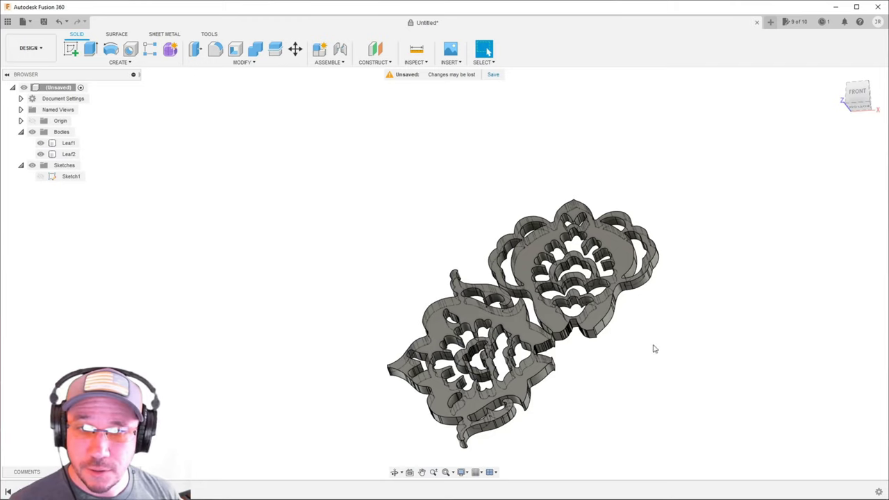
click(522, 343)
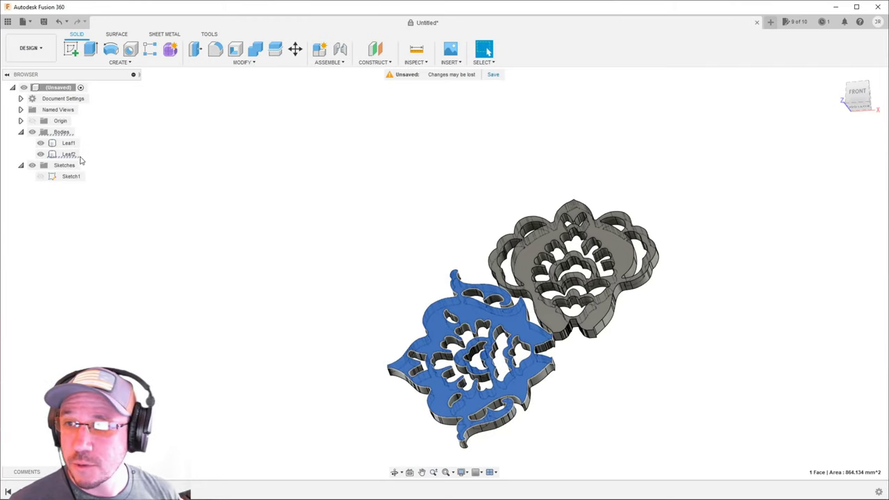
click(74, 157)
- Rotate Leaf2 by -90 degrees and move it to sit right of Leaf1
key(m)
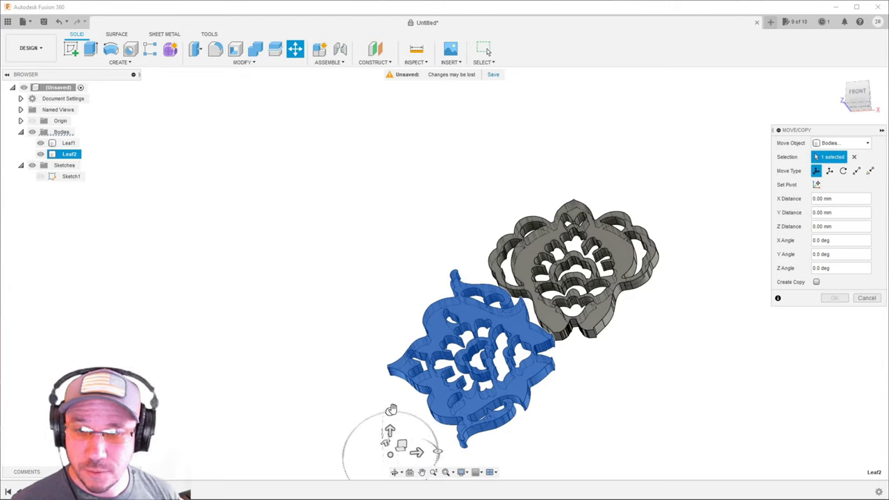
drag(391, 410, 413, 448)
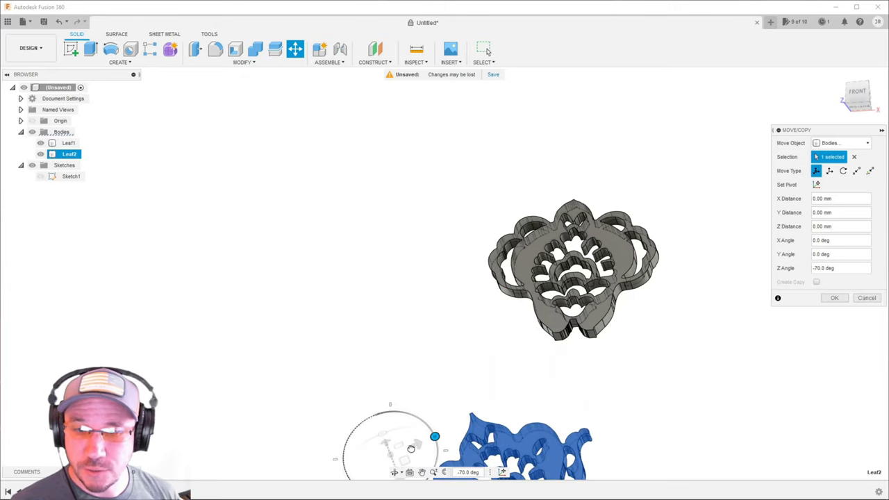
scroll(410, 377, down, 3)
drag(443, 400, 445, 414)
drag(397, 443, 398, 311)
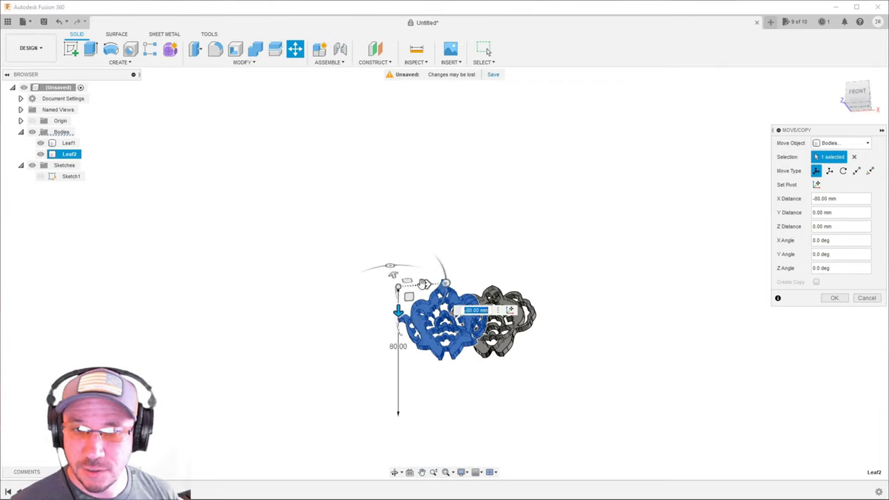
drag(429, 283, 585, 273)
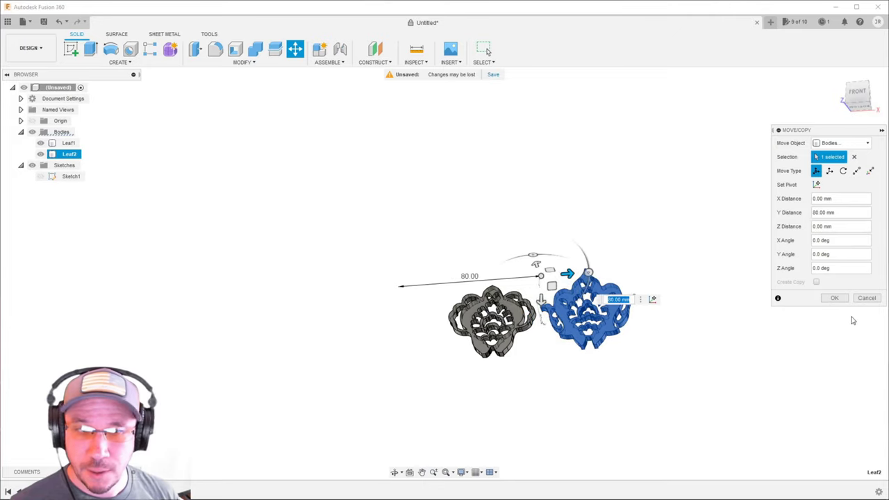
click(835, 298)
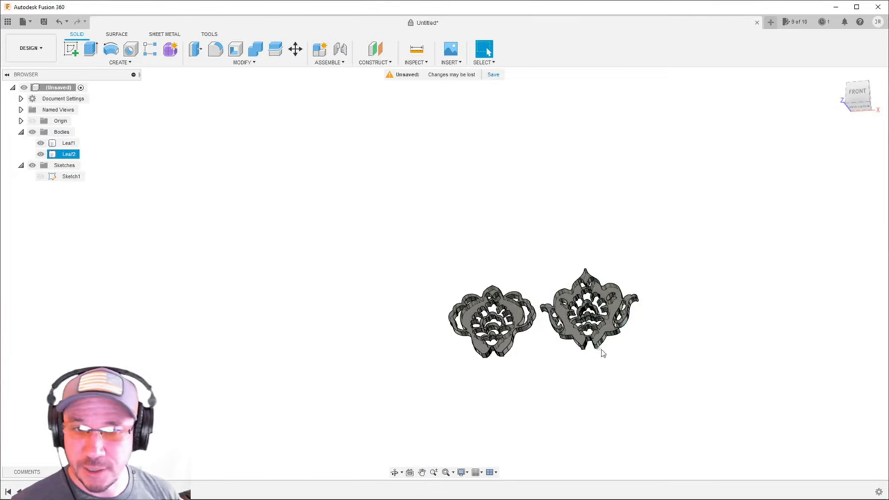
- View the two leaves from the front, then orbit to an angled 3-D view
click(856, 95)
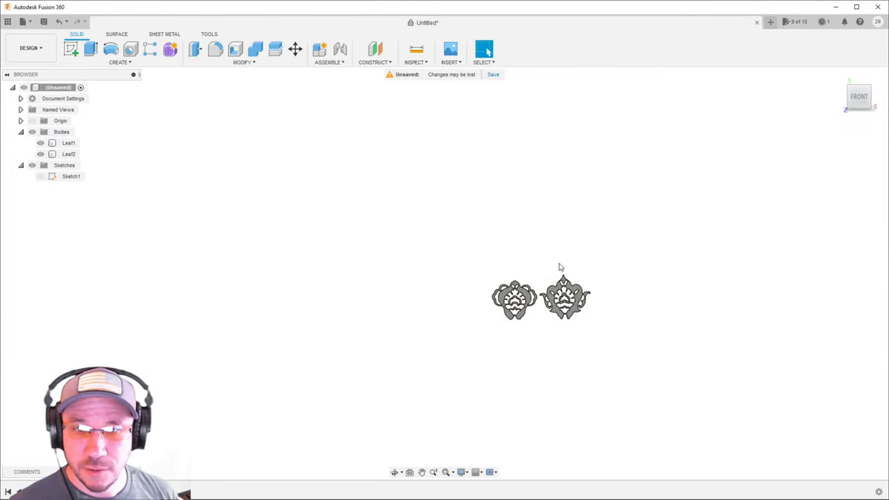
scroll(561, 267, up, 5)
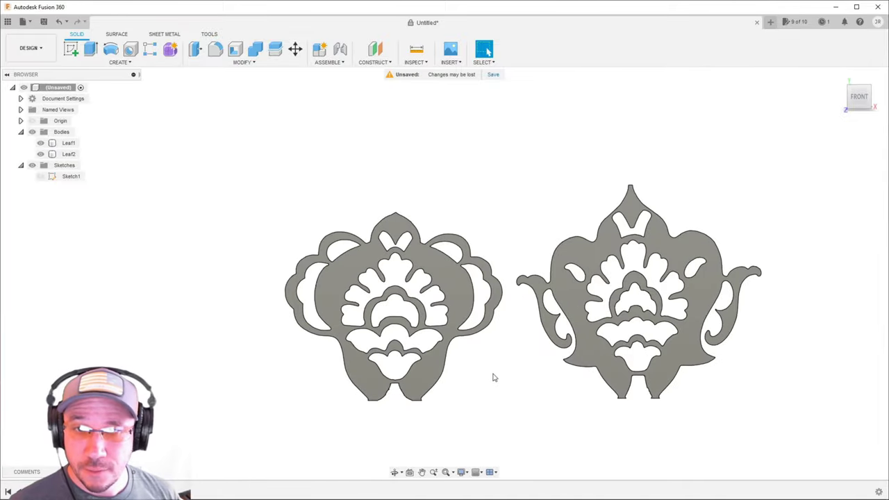
scroll(493, 377, down, 1)
mouse_move(542, 389)
shift+middle_down()
mouse_move(516, 381)
mouse_move(580, 400)
mouse_move(555, 393)
mouse_move(563, 377)
mouse_move(516, 379)
mouse_move(551, 377)
shift+middle_up()
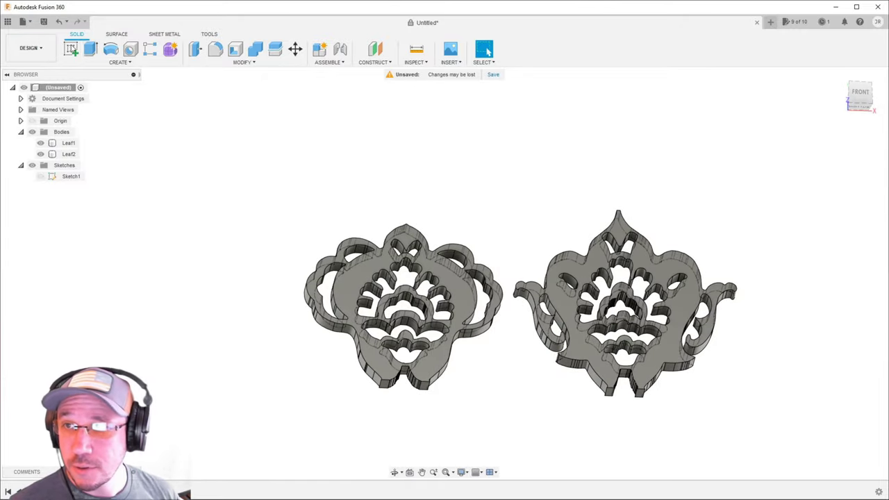
- Sketch a rectangle across the bottom of Leaf1's face
click(71, 49)
click(408, 387)
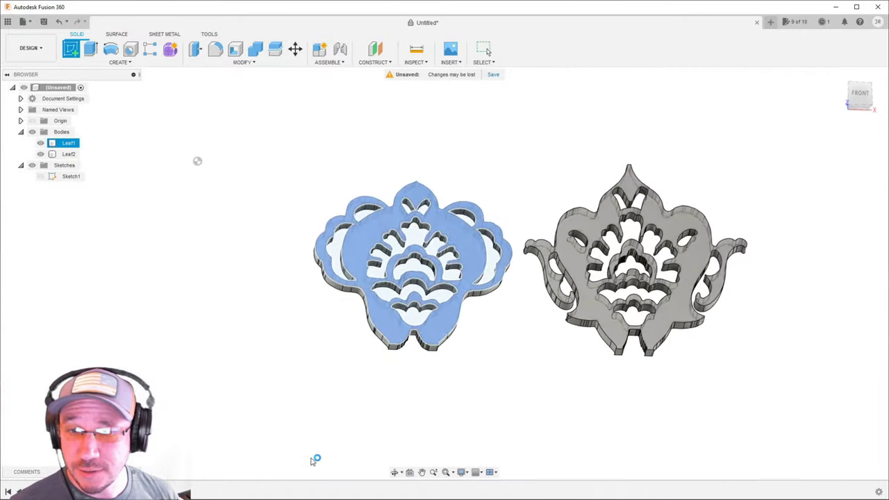
click(90, 49)
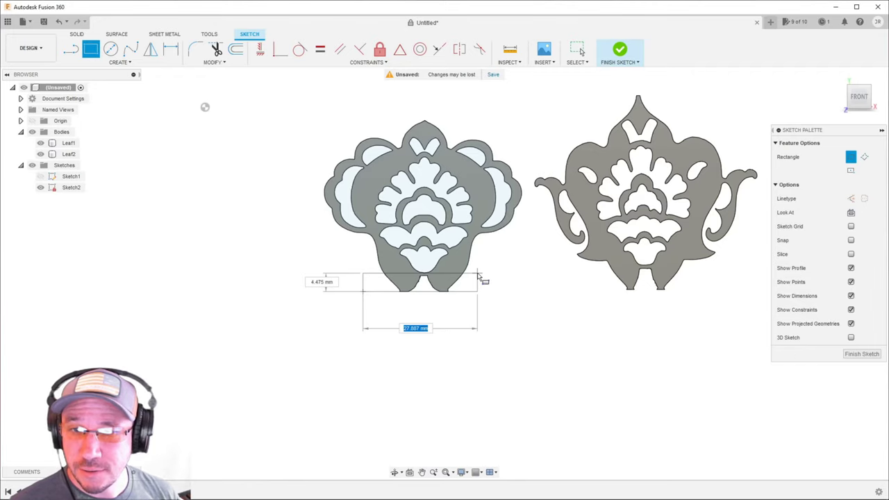
click(478, 276)
key(Escape)
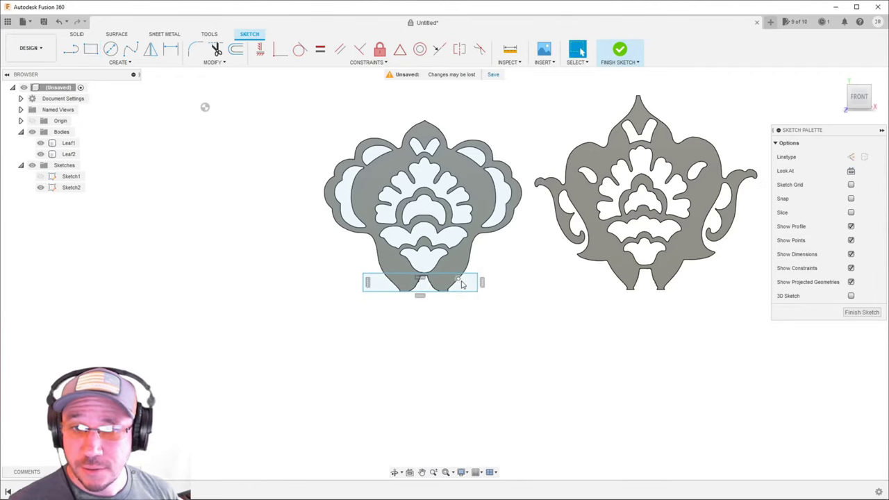
- Extrude the rectangle regions 5 mm as a Join to form the hinge block
scroll(418, 298, up, 5)
shift+click(426, 280)
shift+click(323, 275)
scroll(592, 347, down, 3)
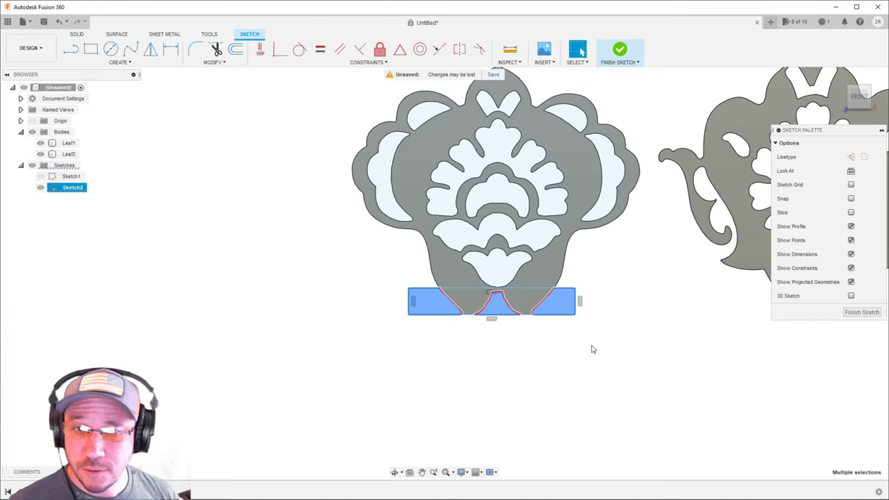
key(e)
shift+middle_drag(655, 369, 569, 343)
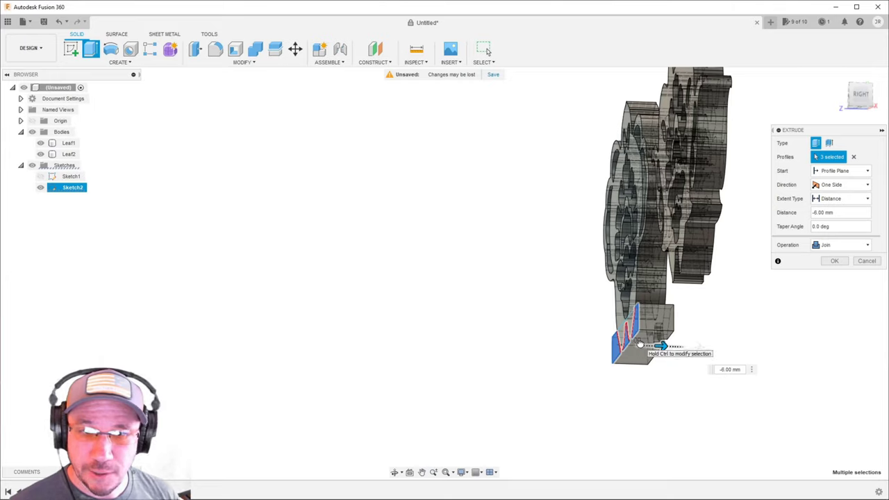
click(835, 261)
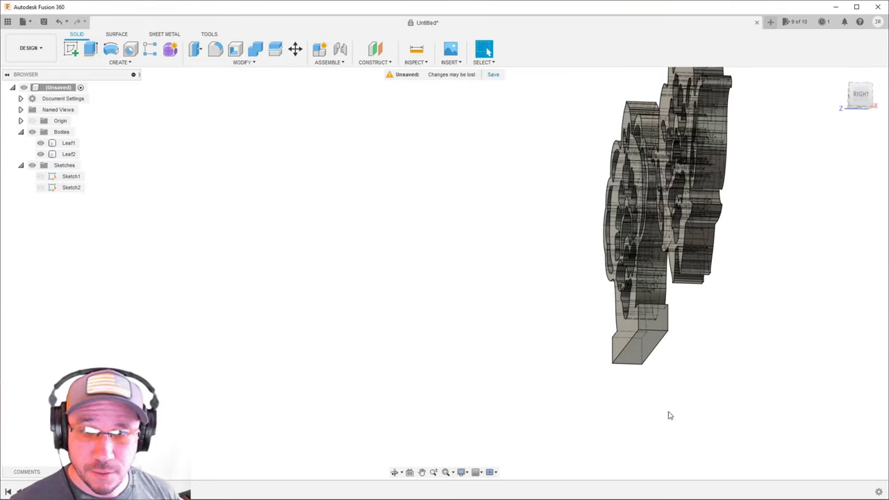
mouse_move(668, 416)
shift+middle_down()
mouse_move(699, 417)
mouse_move(671, 412)
shift+middle_up()
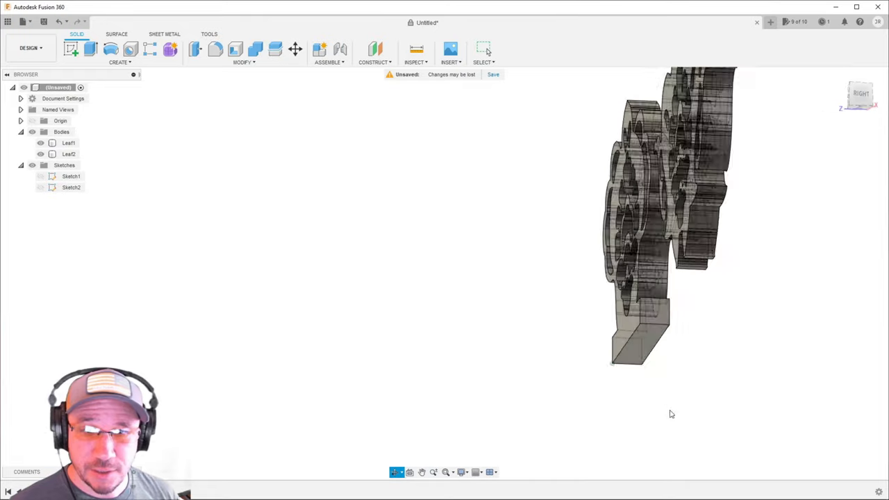
- Hide Leaf2 and sketch the pin circle on the hinge block's end face
key(c)
click(660, 318)
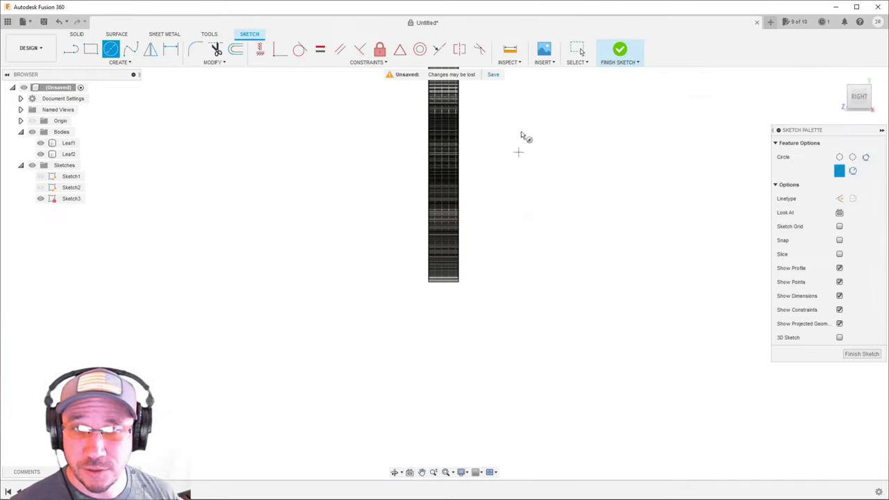
click(41, 154)
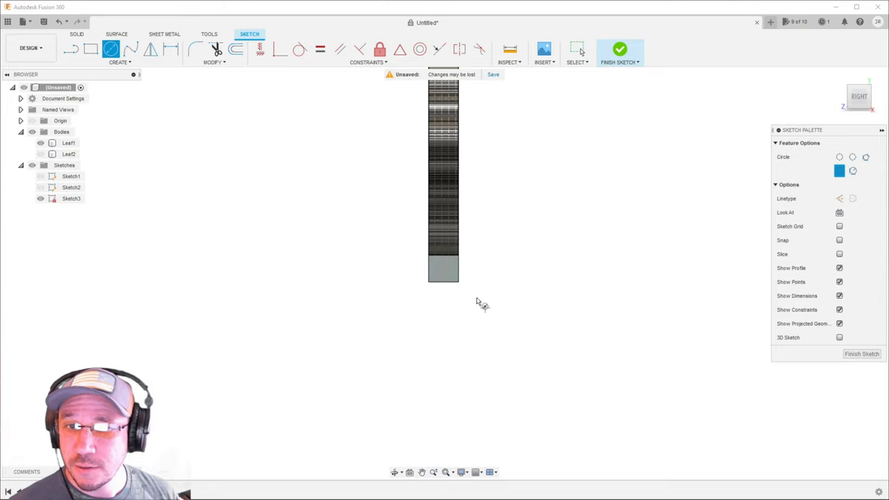
scroll(450, 278, up, 5)
click(436, 271)
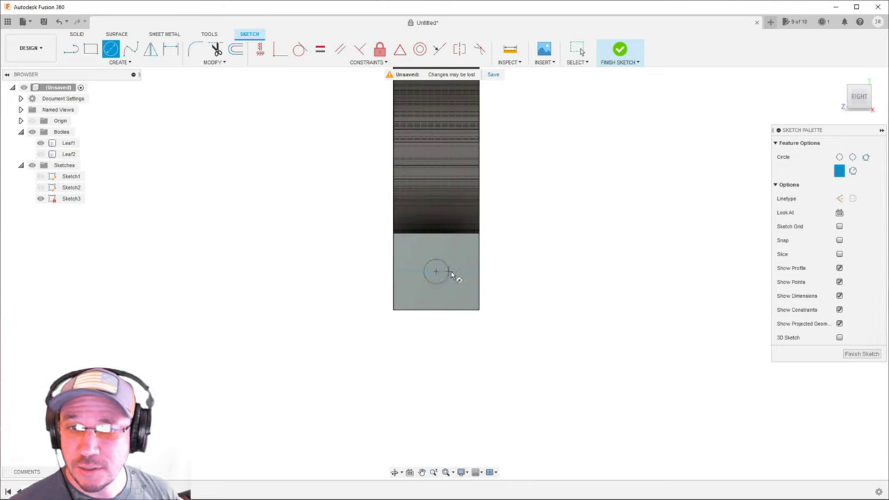
click(463, 271)
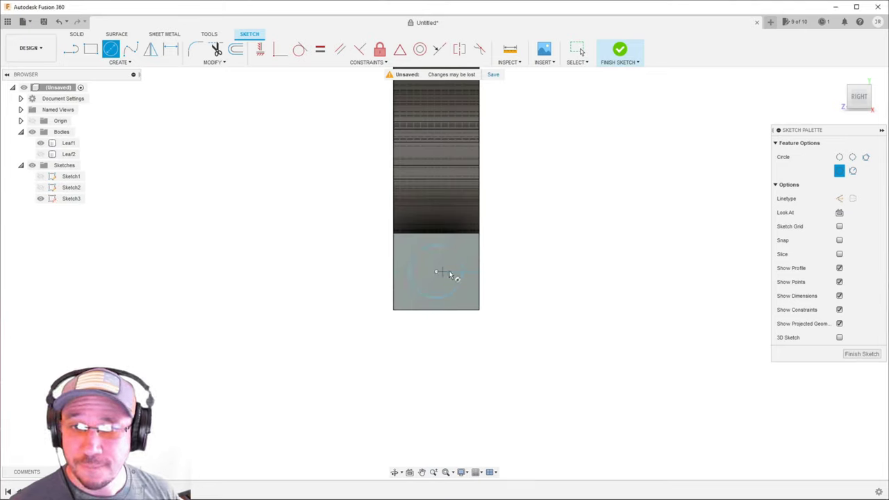
key(Escape)
- Cut the circle 30 mm into the block to bore the pin hole
key(e)
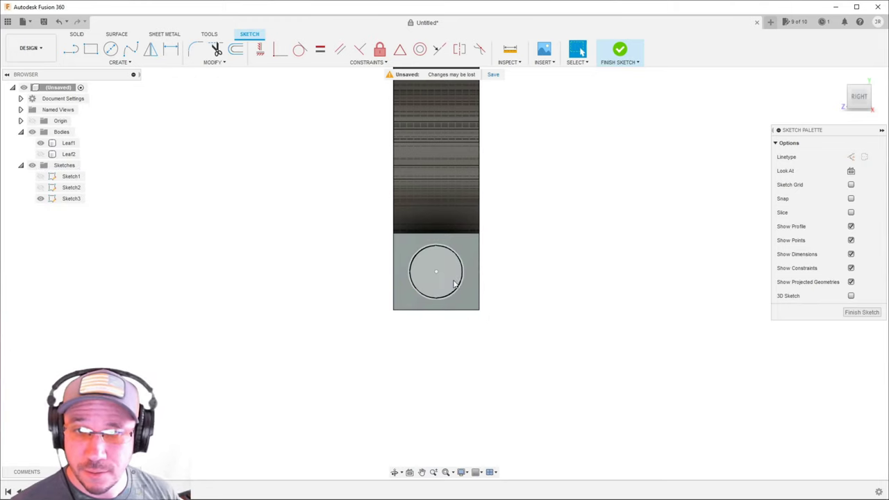
click(455, 273)
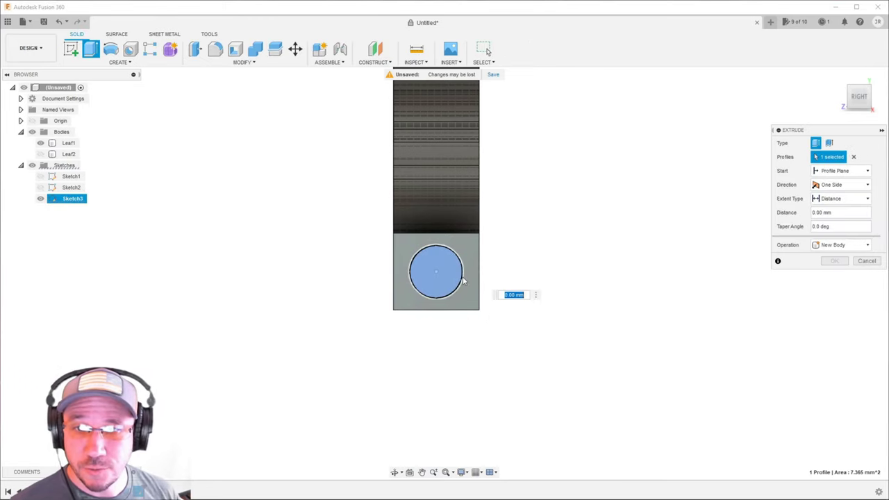
shift+middle_drag(449, 387, 521, 386)
drag(500, 271, 7, 286)
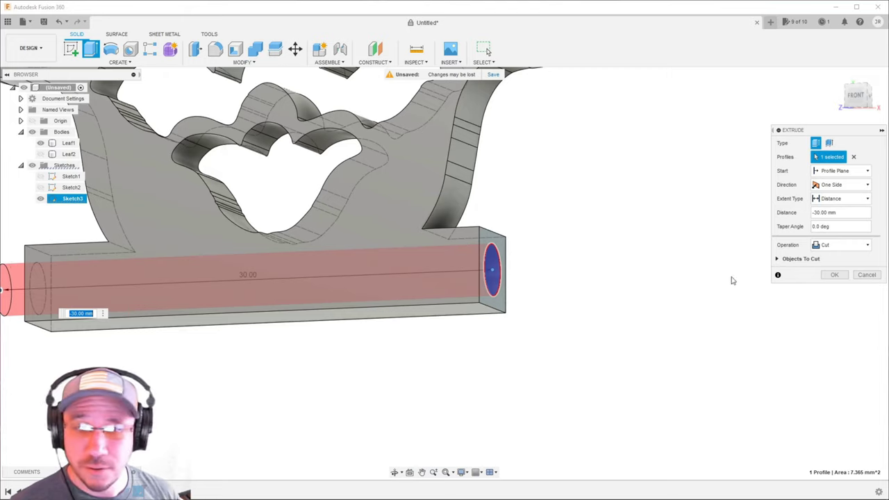
click(831, 275)
shift+middle_drag(601, 303, 574, 341)
click(507, 274)
click(603, 341)
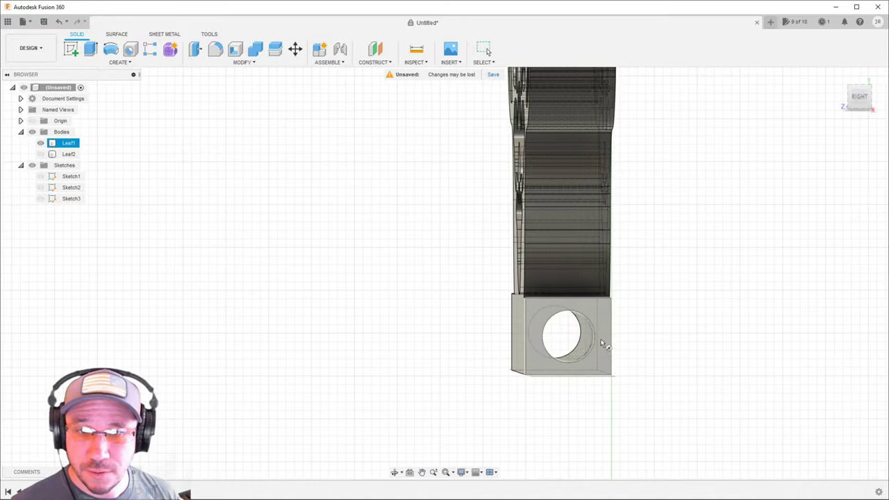
- Sketch a larger circle on the block's holed end face
key(c)
click(588, 332)
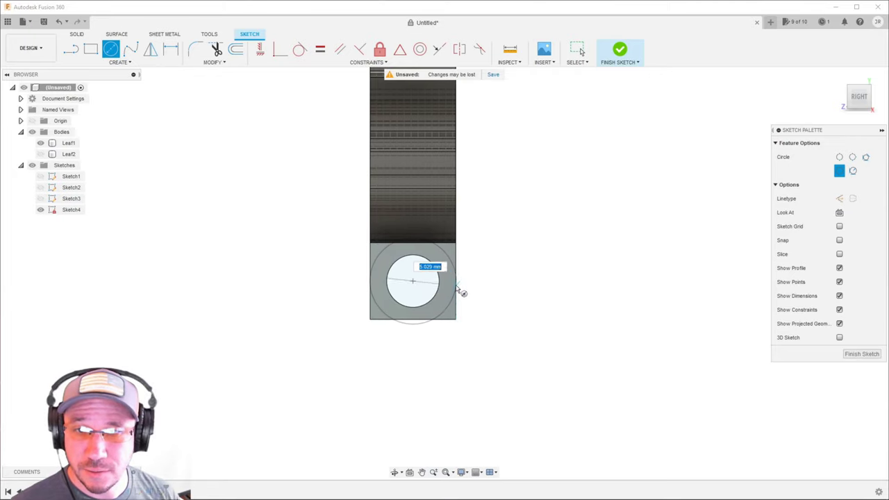
scroll(405, 316, up, 3)
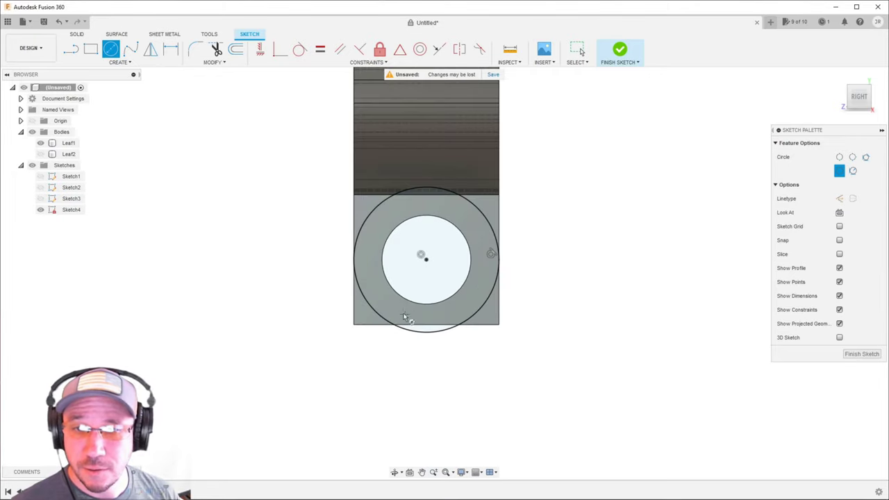
key(Escape)
- Cut the two corner regions beside the circle 30 mm along the leaf edge
click(356, 318)
click(491, 319)
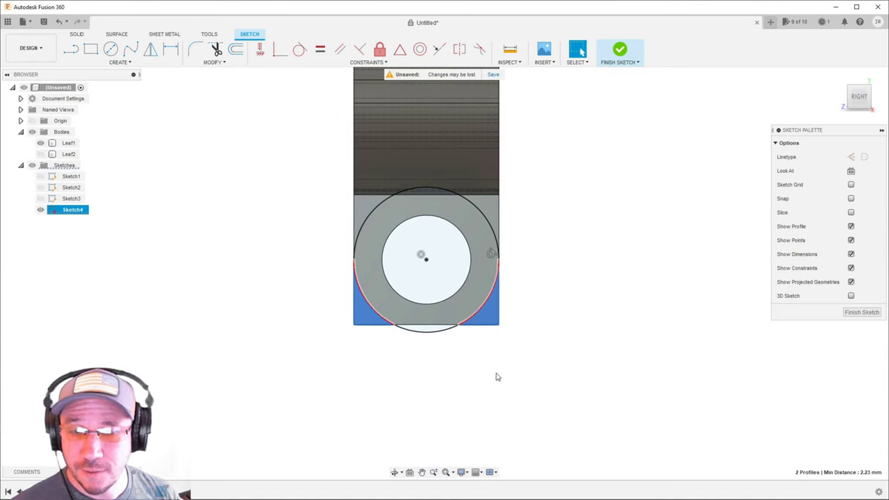
key(e)
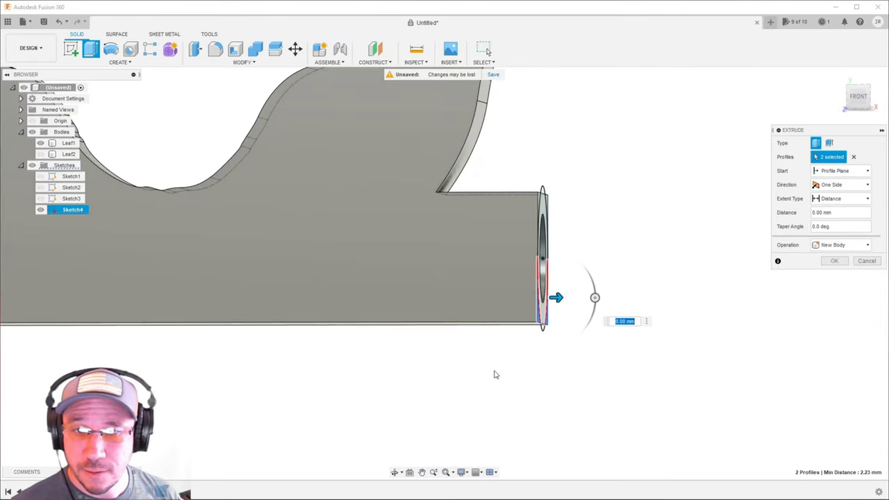
drag(547, 353, 158, 352)
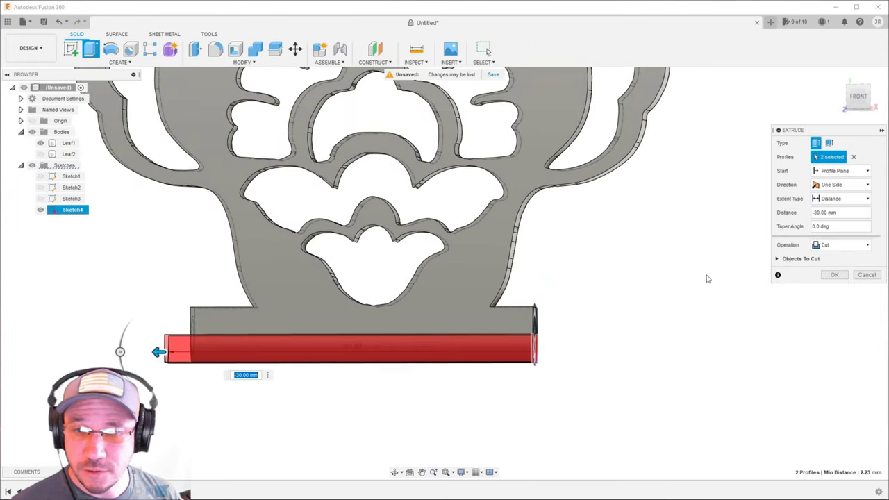
click(834, 275)
mouse_move(615, 359)
shift+middle_down()
mouse_move(542, 381)
mouse_move(631, 377)
mouse_move(562, 377)
mouse_move(630, 368)
shift+middle_up()
scroll(573, 359, down, 4)
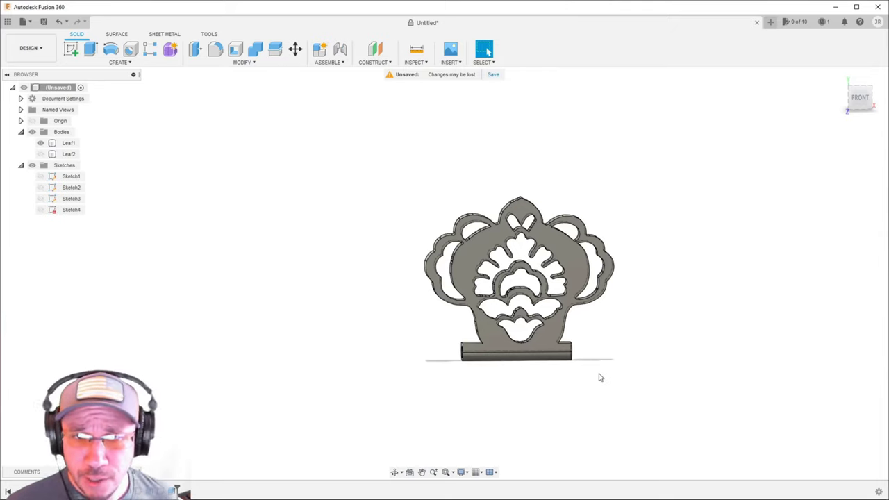
- Orbit the BathroomLampShades v17 model to see both flower panels from the side
click(483, 225)
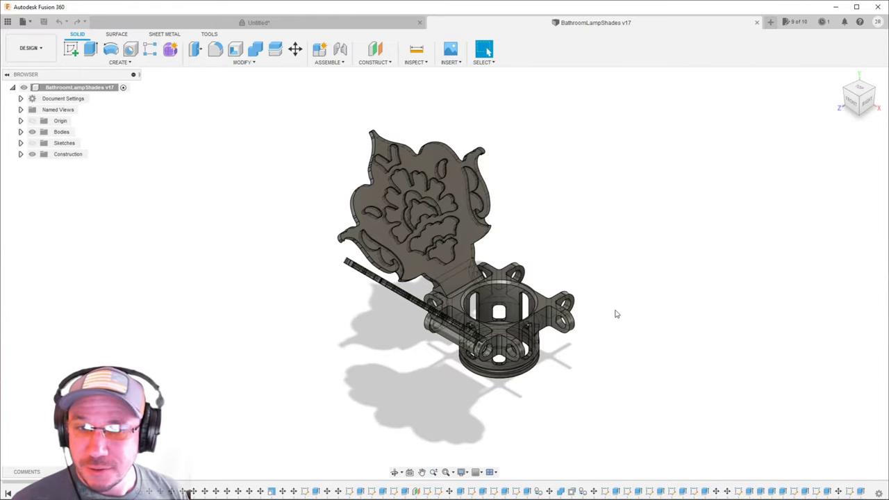
shift+middle_drag(615, 314, 666, 299)
scroll(417, 236, up, 10)
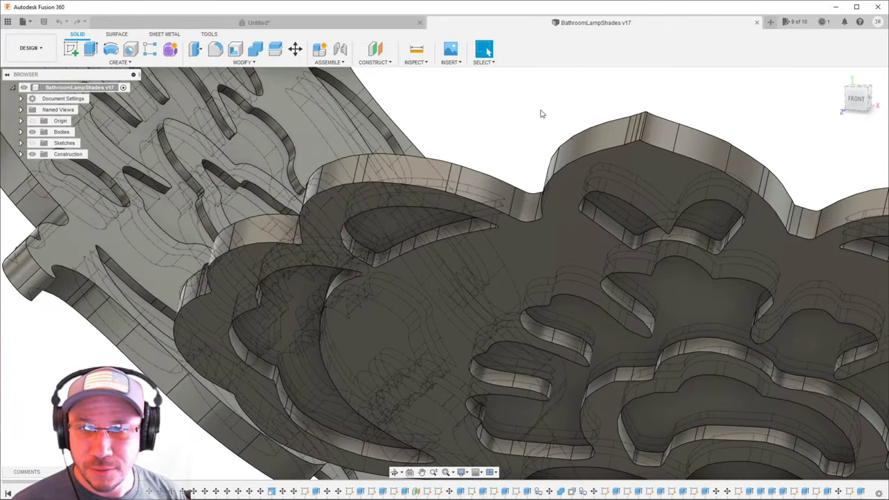
shift+middle_drag(542, 113, 653, 244)
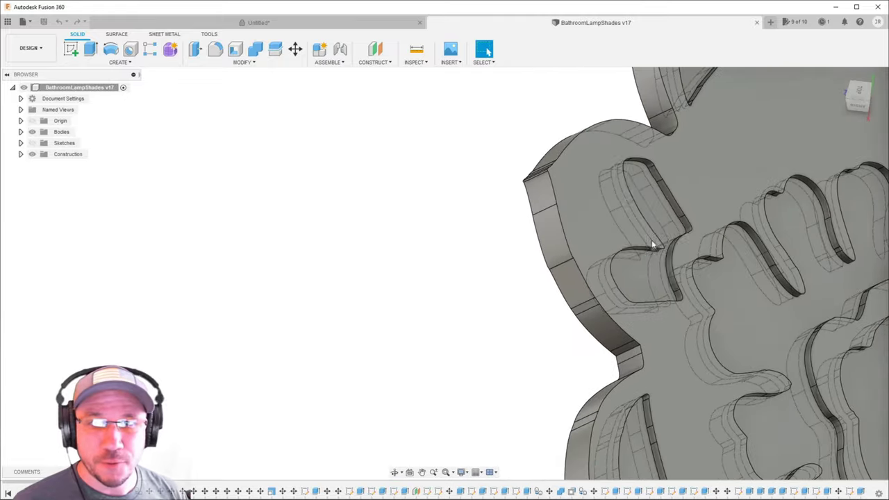
scroll(651, 246, down, 8)
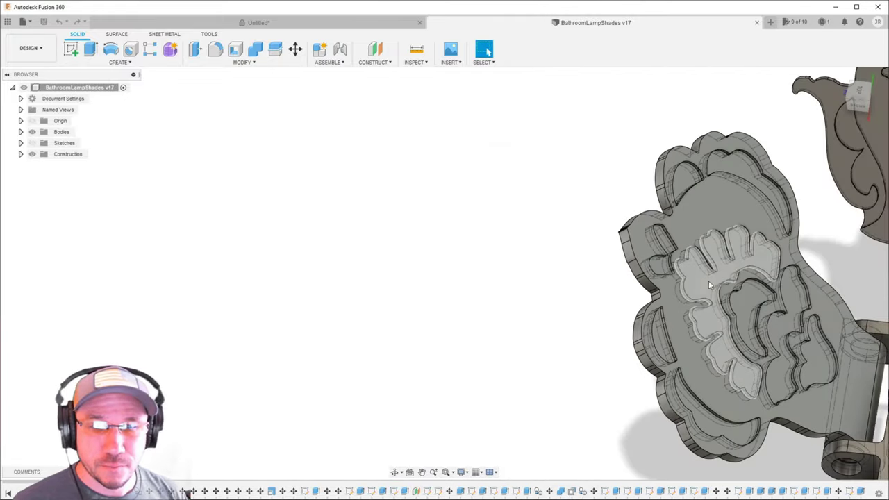
shift+middle_drag(571, 387, 602, 371)
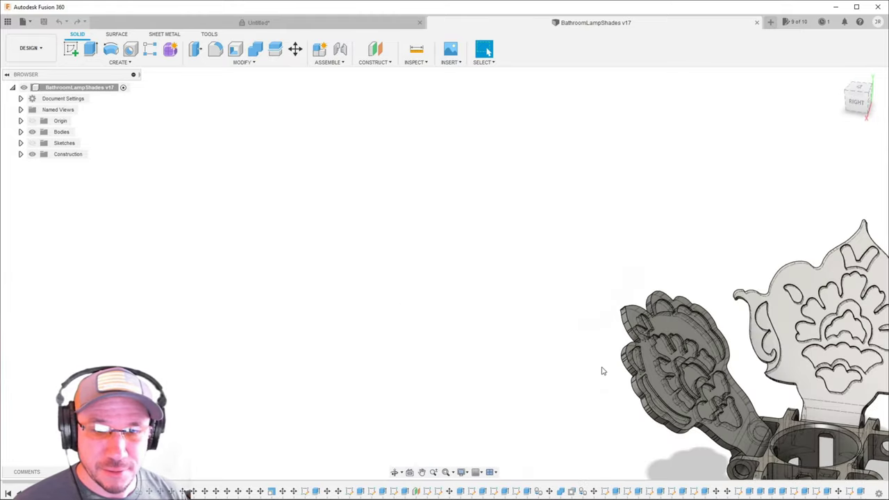
scroll(602, 371, down, 3)
- Orbit to a near-frontal panel view, then back out to show both shade panels
scroll(705, 369, up, 5)
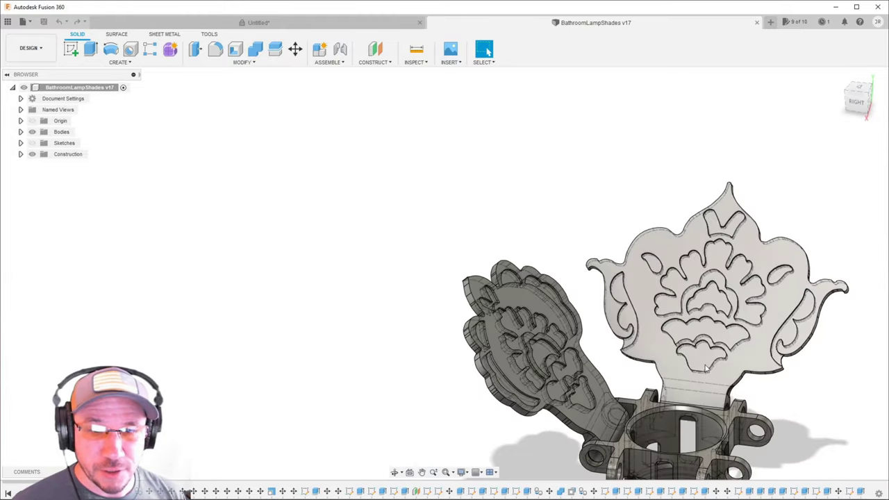
scroll(705, 369, up, 3)
shift+middle_drag(703, 347, 802, 399)
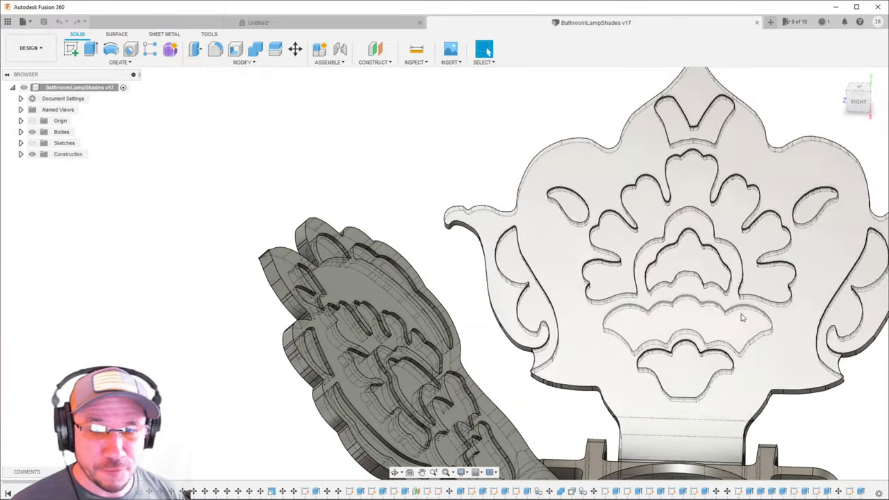
scroll(730, 371, down, 5)
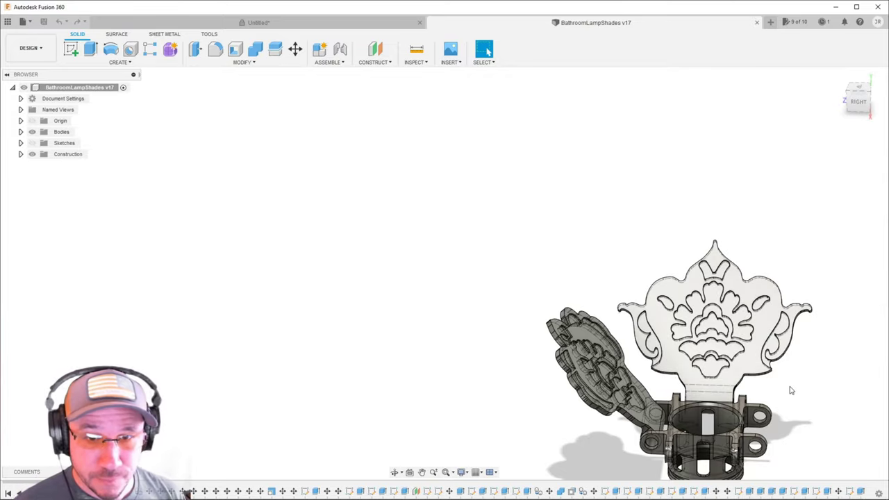
shift+middle_drag(790, 390, 566, 350)
scroll(701, 420, up, 6)
scroll(702, 420, up, 3)
scroll(566, 351, down, 5)
shift+middle_drag(631, 381, 720, 404)
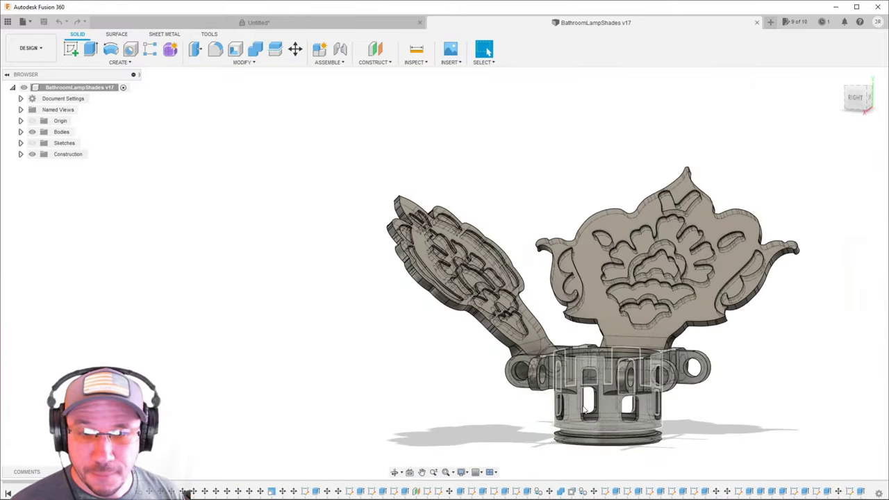
scroll(666, 448, up, 6)
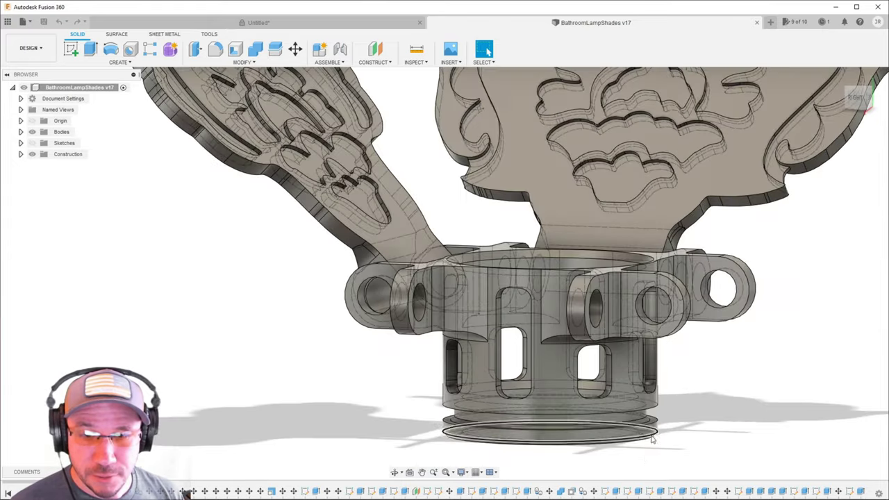
shift+middle_drag(663, 444, 625, 378)
scroll(571, 366, down, 6)
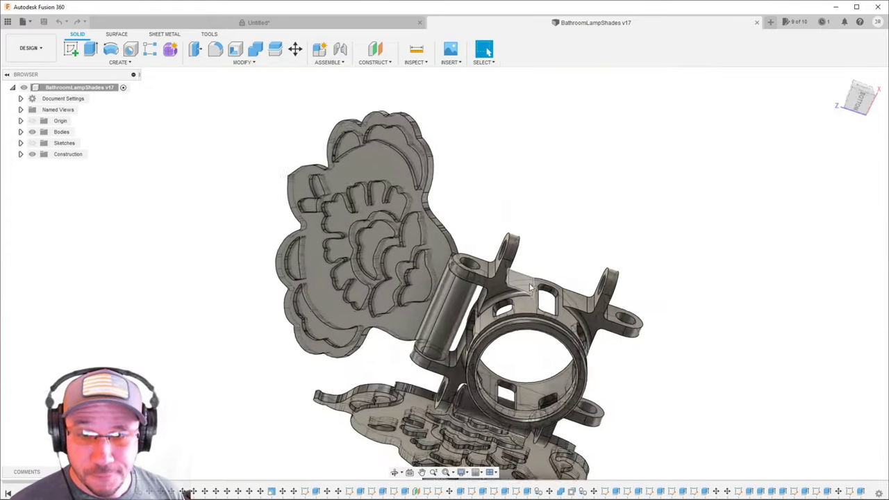
scroll(570, 366, up, 8)
shift+middle_drag(668, 325, 681, 310)
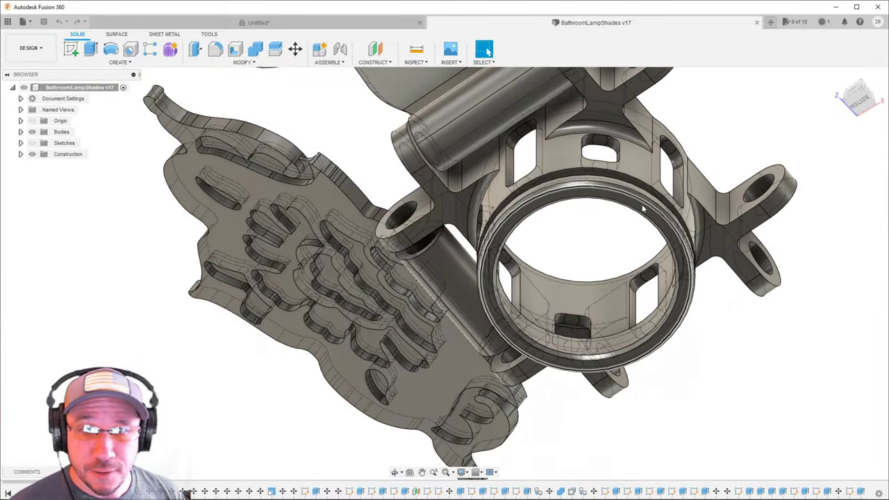
shift+middle_drag(736, 139, 815, 378)
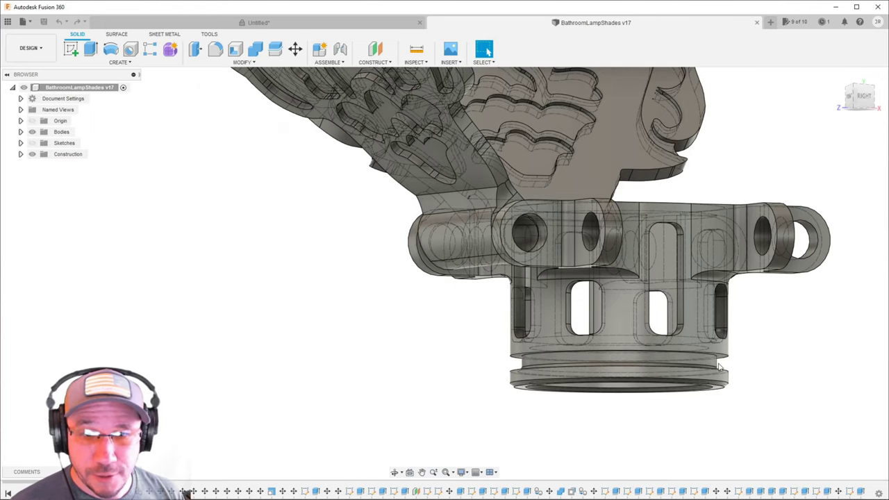
mouse_move(785, 367)
shift+middle_down()
mouse_move(750, 351)
mouse_move(780, 363)
mouse_move(771, 361)
shift+middle_up()
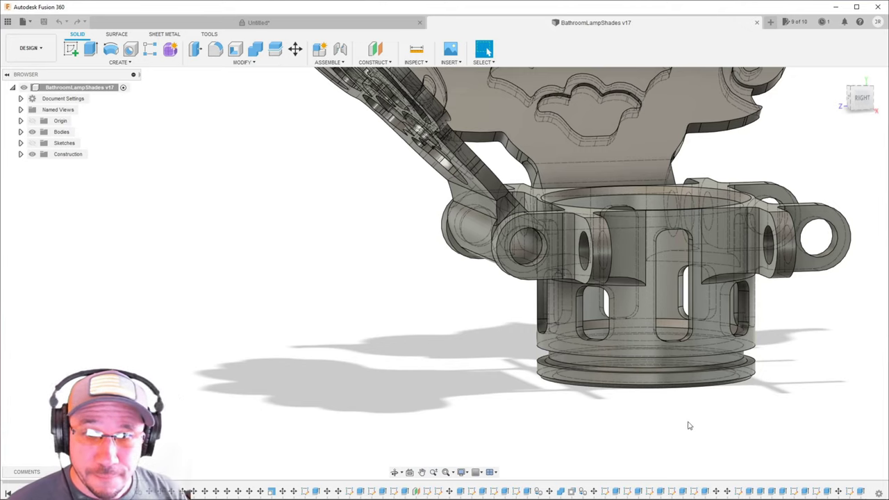
shift+middle_drag(623, 410, 695, 344)
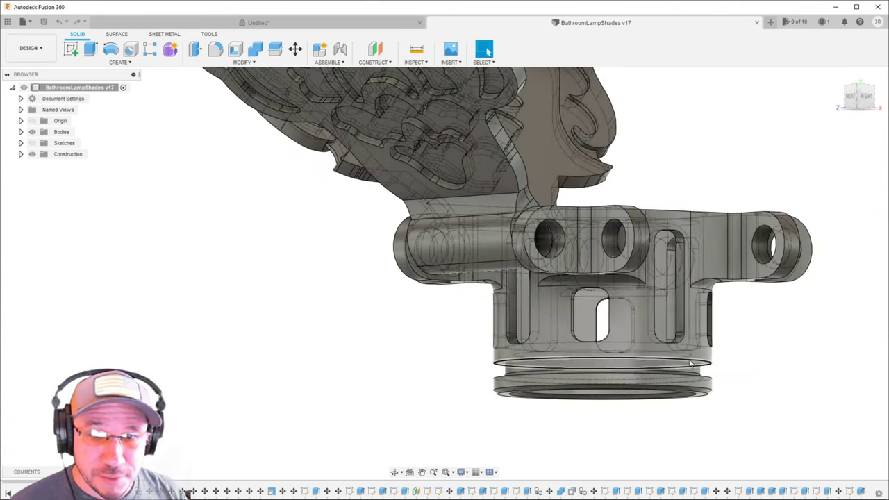
shift+middle_drag(776, 370, 708, 334)
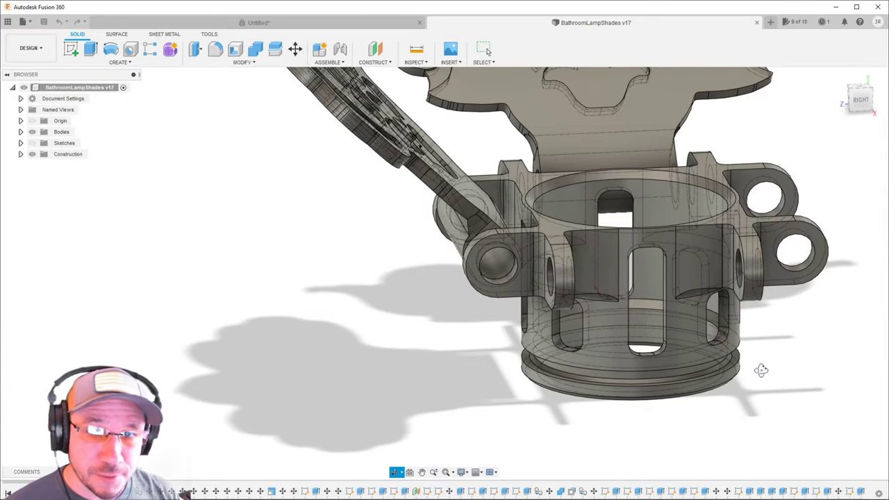
shift+middle_drag(759, 368, 779, 387)
shift+middle_drag(769, 405, 737, 373)
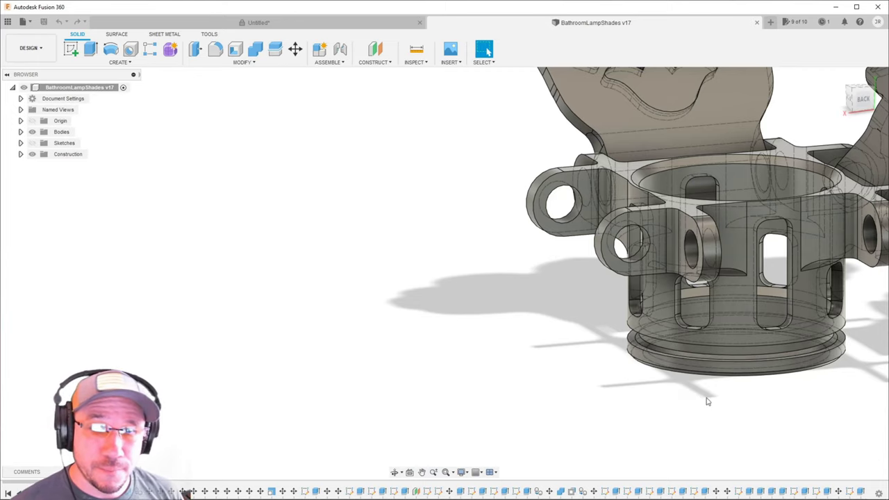
scroll(711, 389, down, 4)
shift+middle_drag(829, 392, 815, 368)
mouse_move(767, 411)
shift+middle_down()
mouse_move(764, 420)
mouse_move(783, 410)
mouse_move(779, 426)
mouse_move(763, 421)
shift+middle_up()
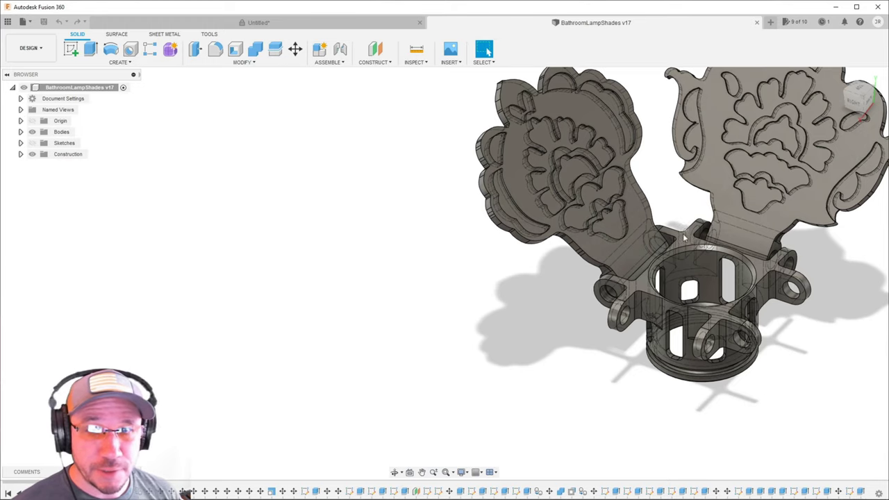
scroll(823, 393, down, 1)
scroll(818, 400, up, 3)
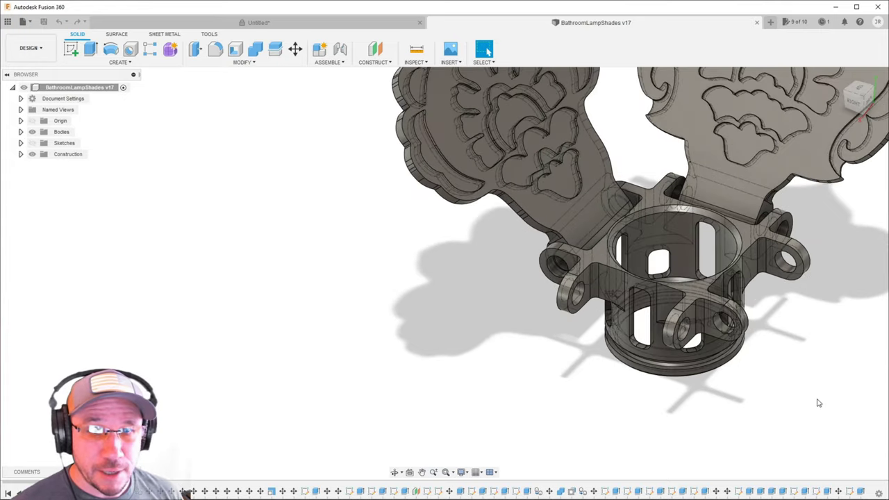
shift+middle_drag(807, 409, 713, 403)
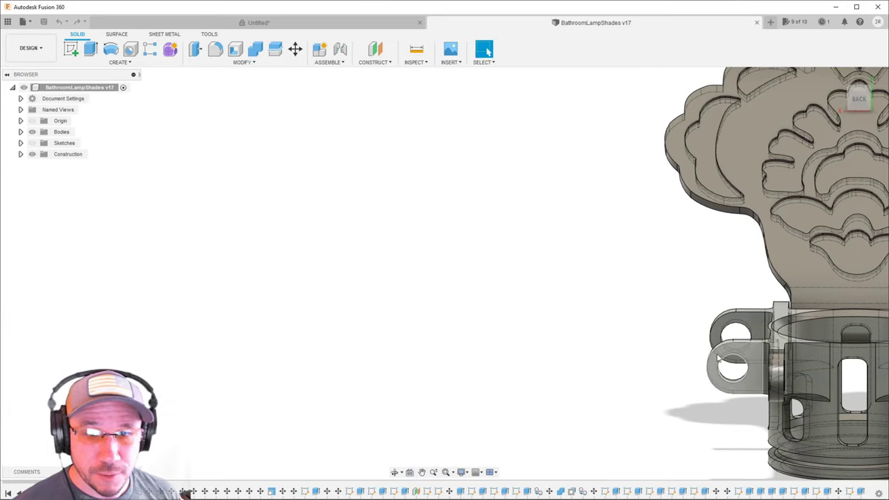
scroll(659, 407, down, 3)
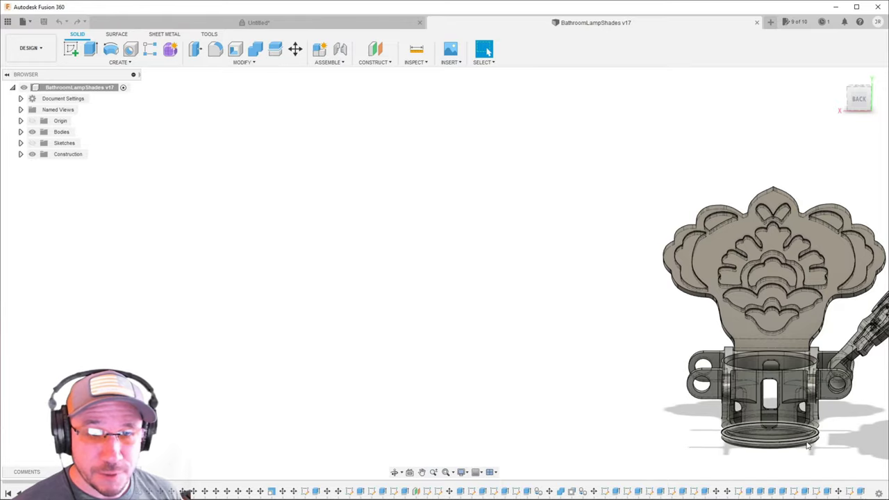
shift+middle_drag(697, 381, 575, 389)
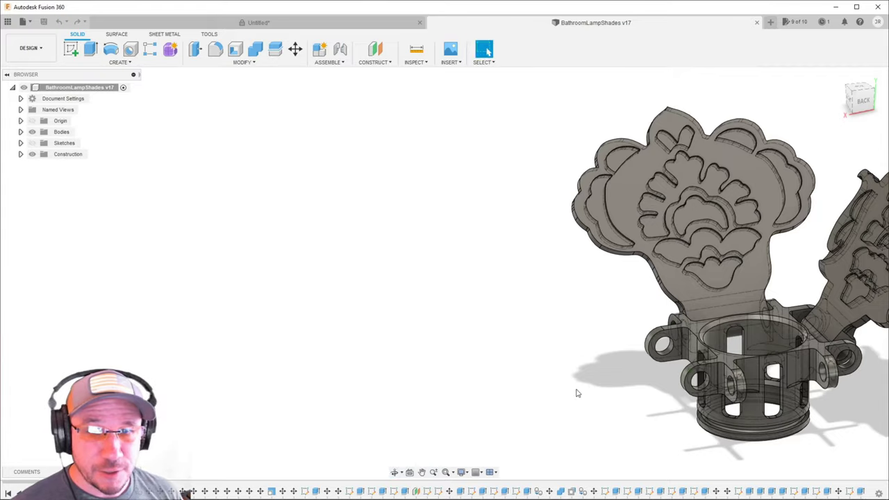
scroll(576, 389, down, 4)
scroll(750, 386, up, 2)
scroll(750, 386, up, 4)
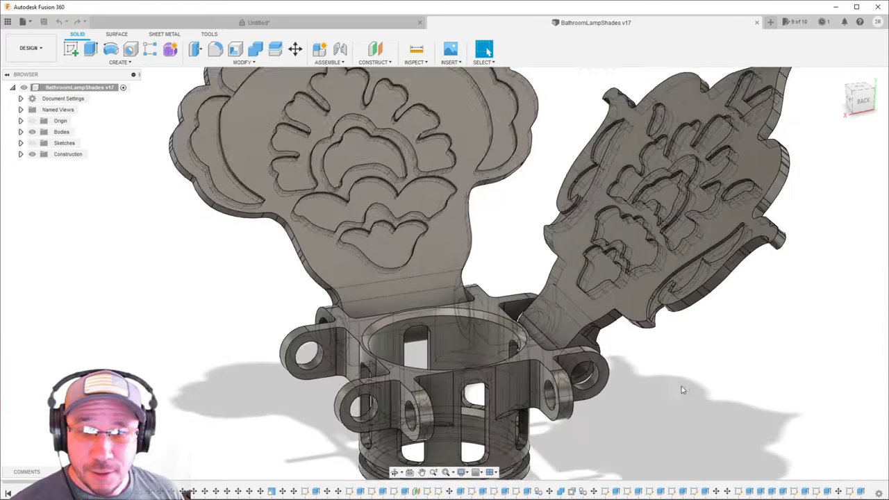
shift+middle_drag(688, 377, 676, 365)
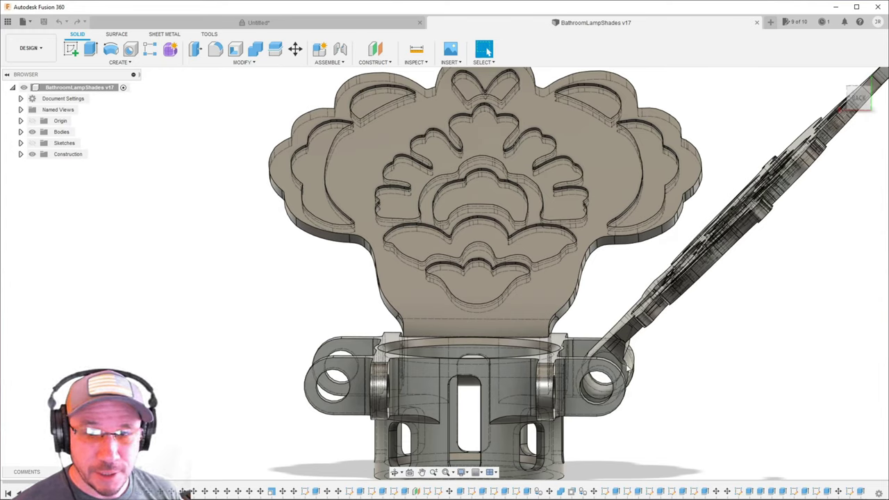
scroll(645, 398, up, 3)
mouse_move(657, 402)
middle_down()
mouse_move(668, 397)
mouse_move(661, 405)
middle_up()
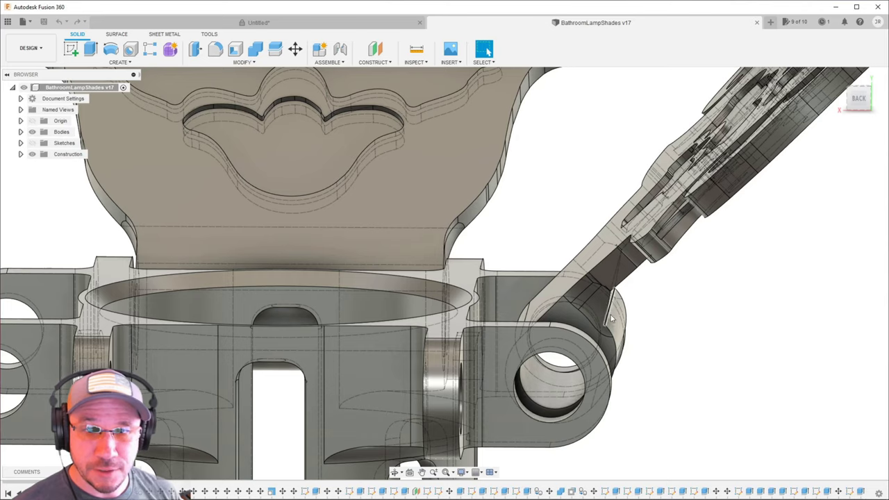
scroll(651, 349, down, 5)
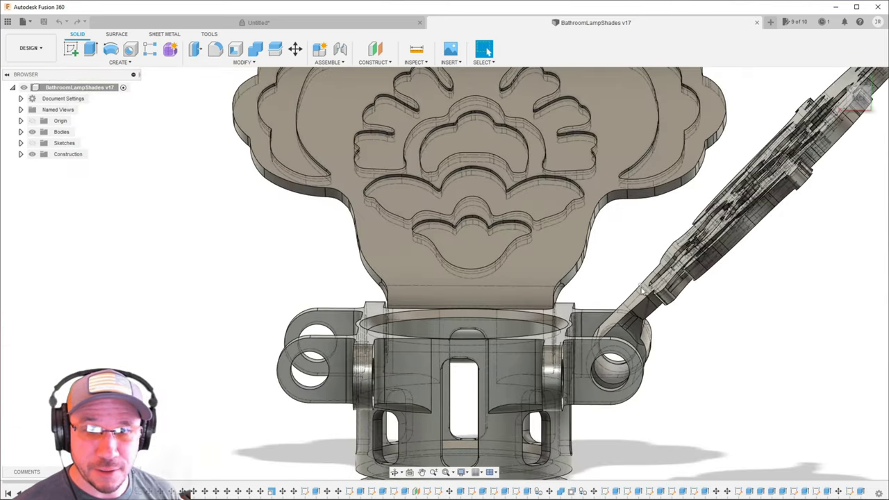
scroll(736, 419, down, 5)
scroll(728, 413, up, 1)
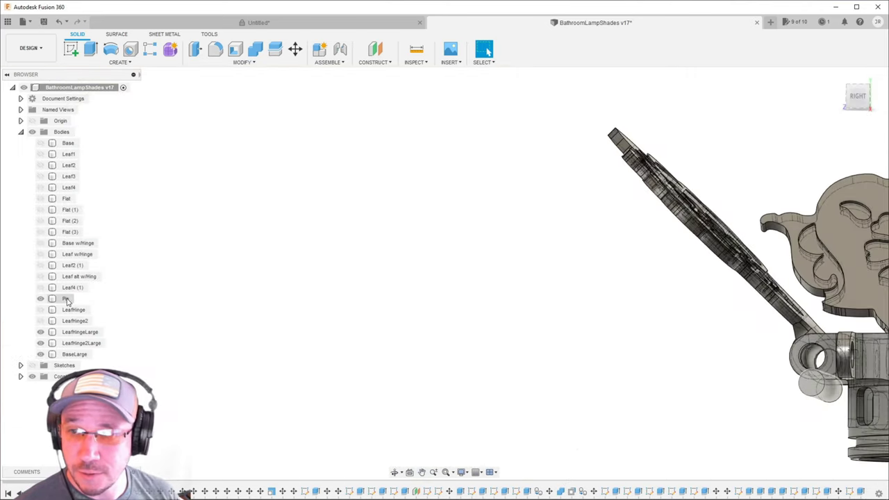
- Move the Pin body 10.00 mm along Y into the hinge knuckles
click(67, 299)
key(m)
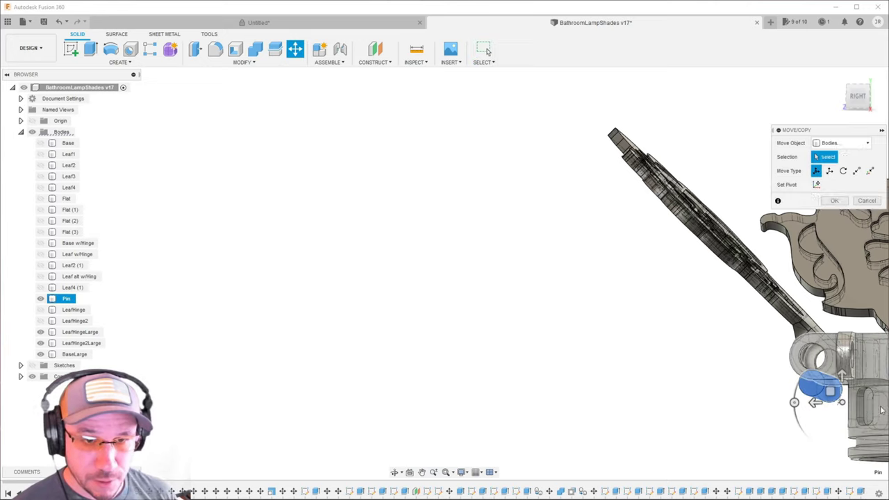
drag(842, 378, 842, 347)
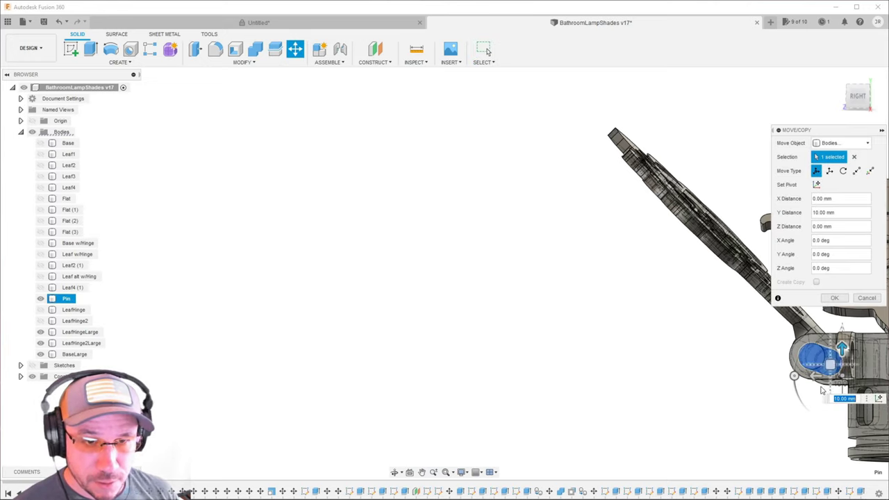
click(832, 297)
- Orbit under the hinge for a closer look and select the BaseLarge body
shift+middle_drag(783, 384, 798, 361)
scroll(795, 357, up, 8)
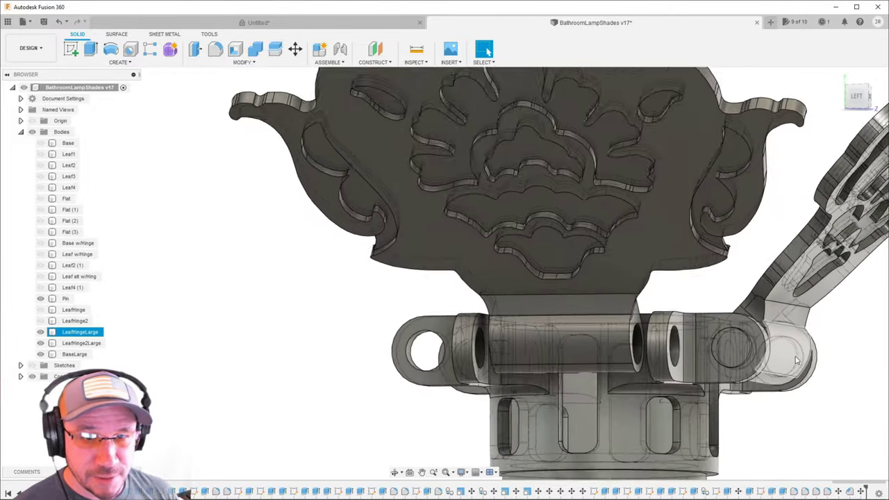
shift+middle_drag(871, 306, 595, 345)
click(858, 315)
click(594, 348)
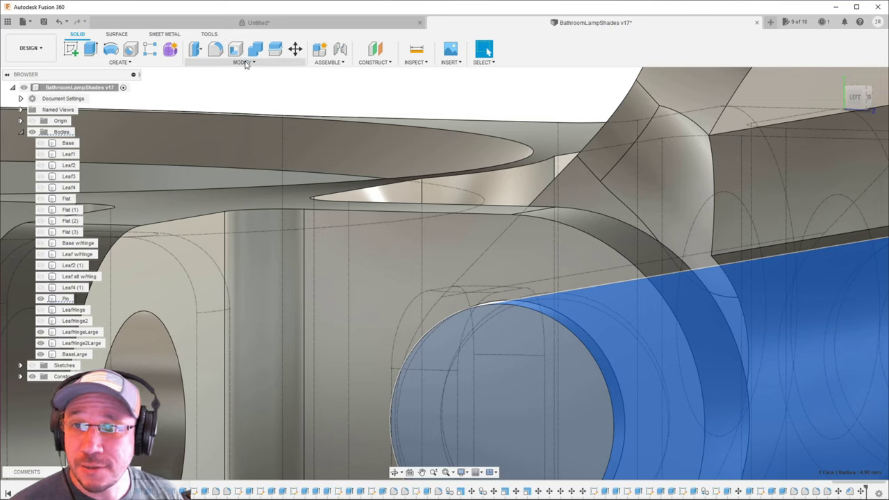
click(244, 63)
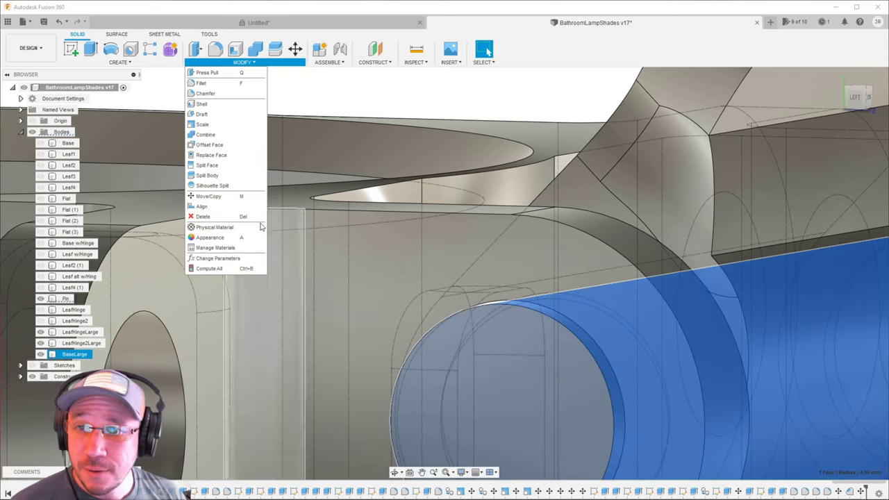
click(211, 145)
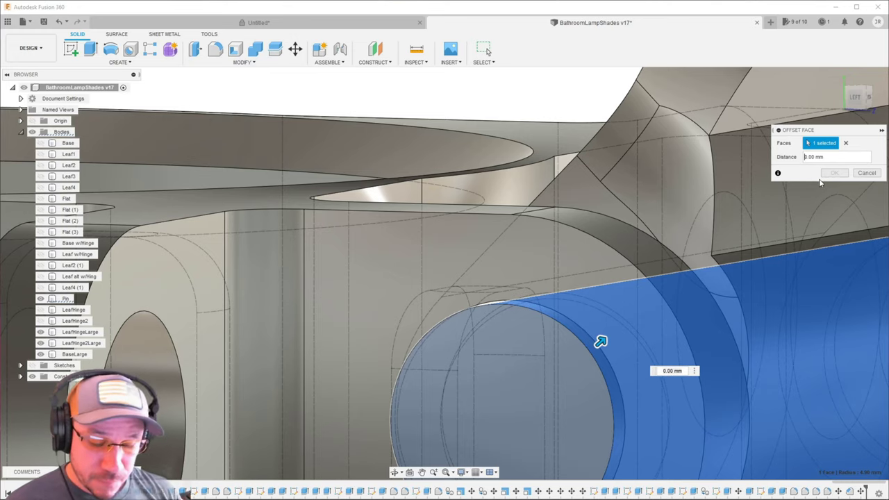
text(-)
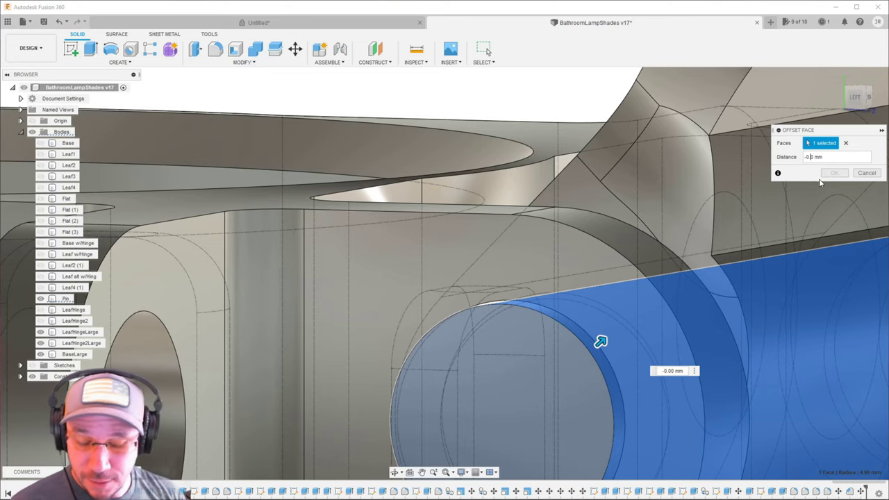
drag(600, 341, 583, 357)
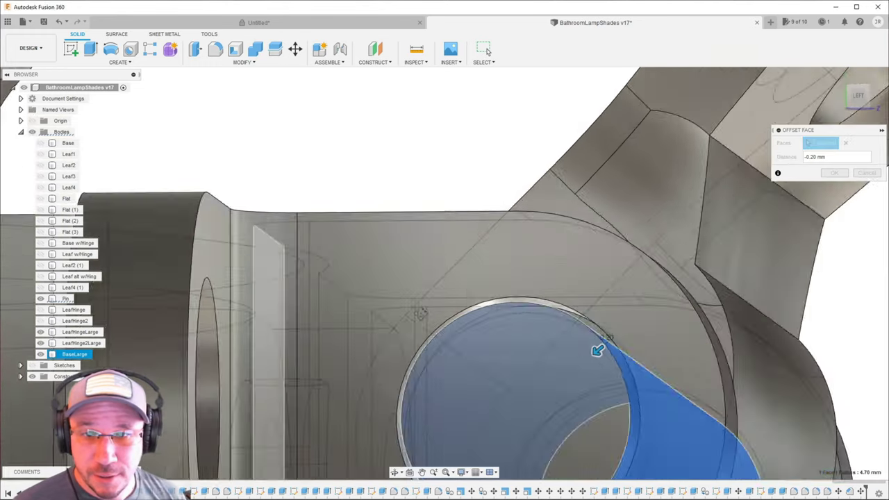
shift+middle_drag(420, 314, 430, 320)
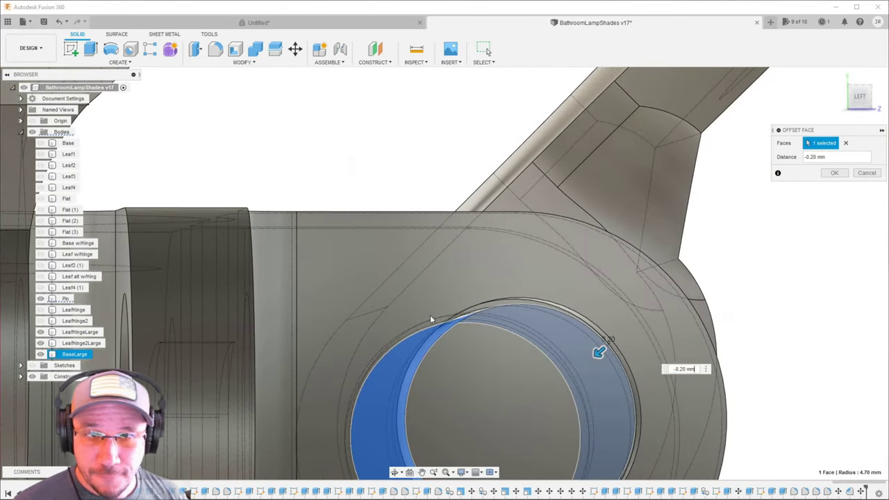
shift+middle_drag(694, 278, 464, 355)
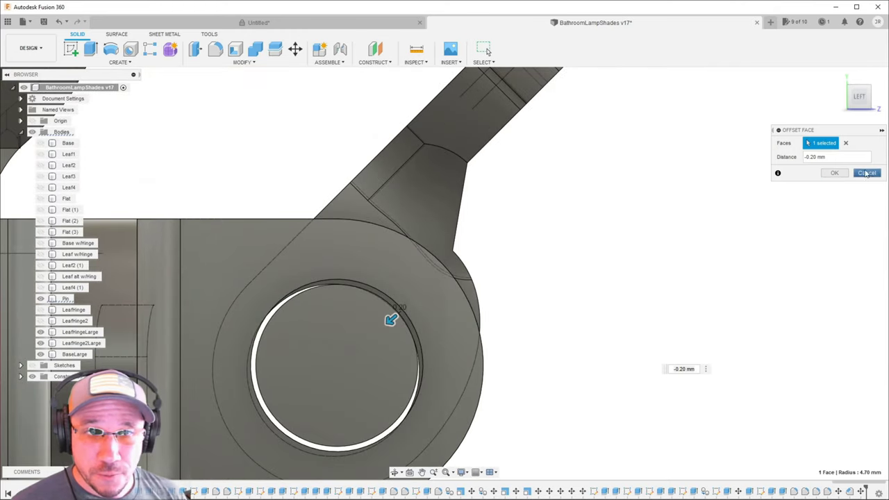
click(866, 173)
scroll(245, 357, up, 3)
shift+middle_drag(627, 304, 262, 210)
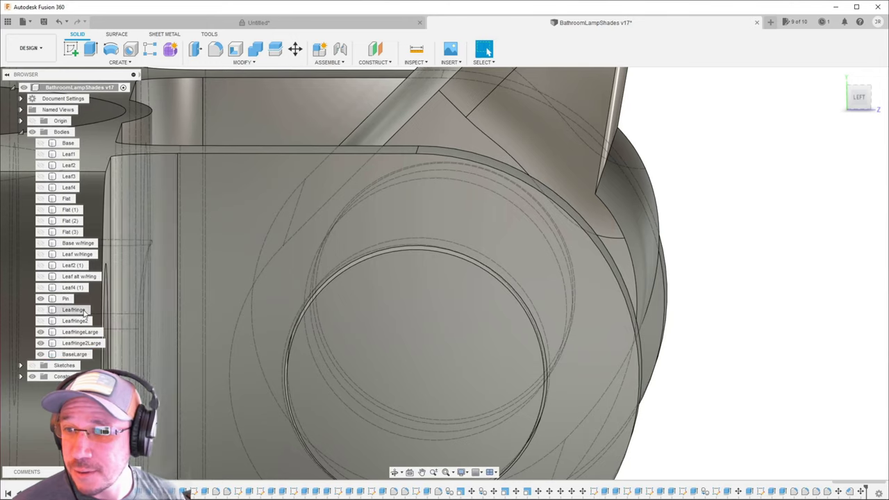
click(65, 299)
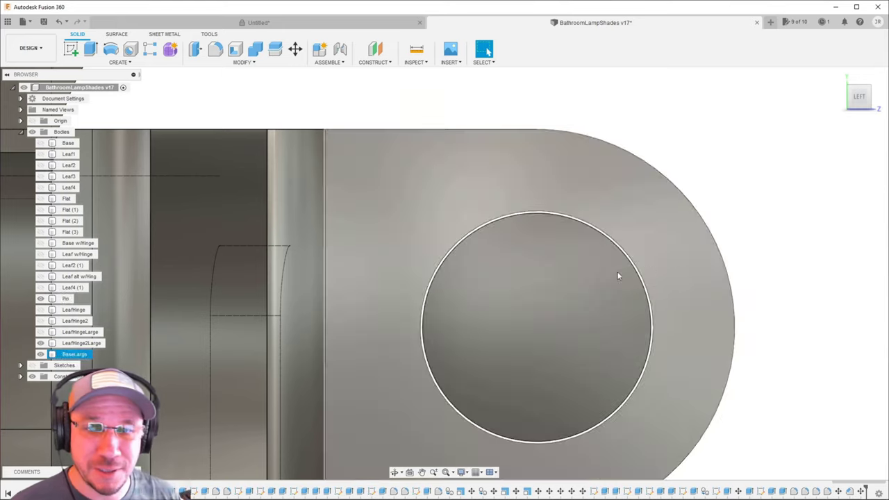
click(611, 260)
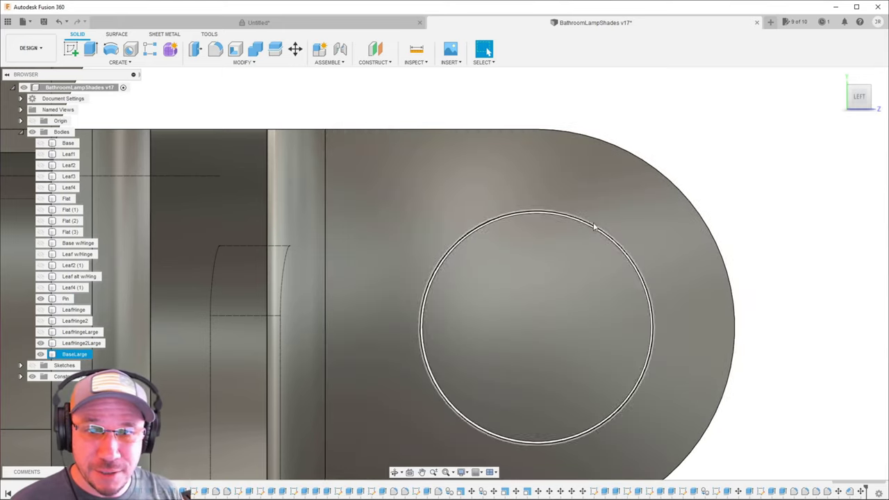
click(588, 230)
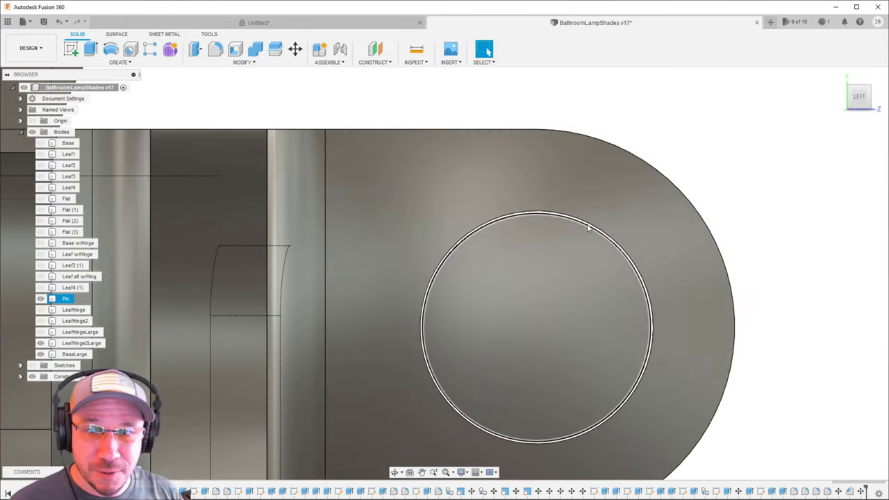
click(608, 232)
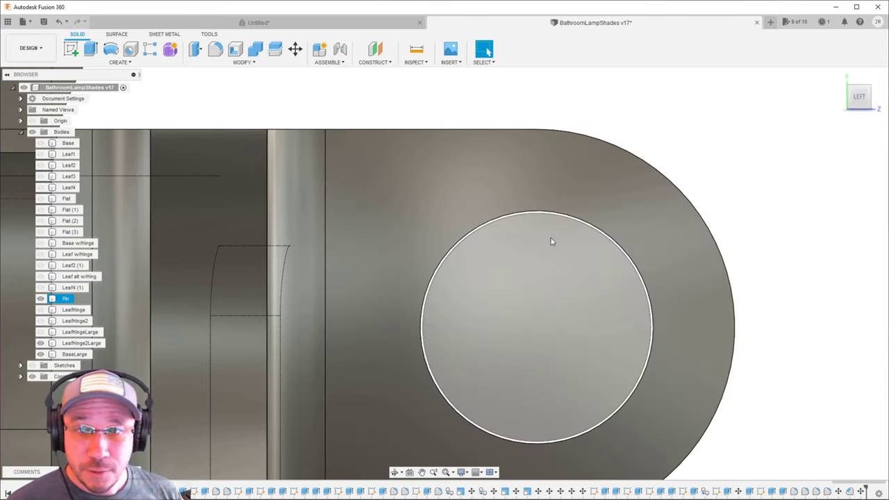
key(Escape)
shift+middle_drag(782, 242, 625, 250)
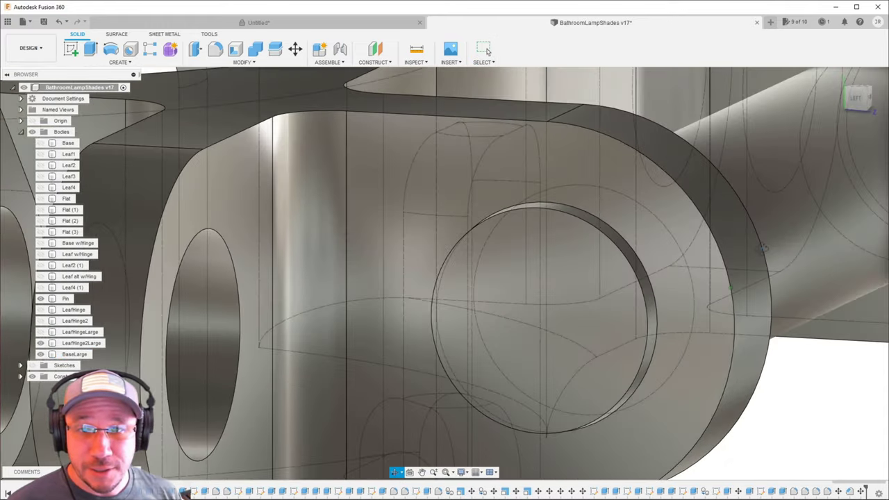
click(573, 255)
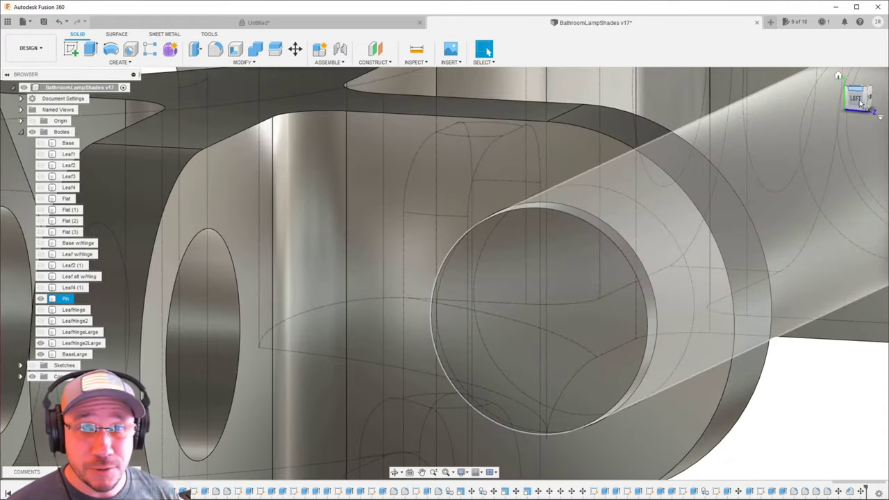
click(743, 164)
scroll(623, 209, down, 10)
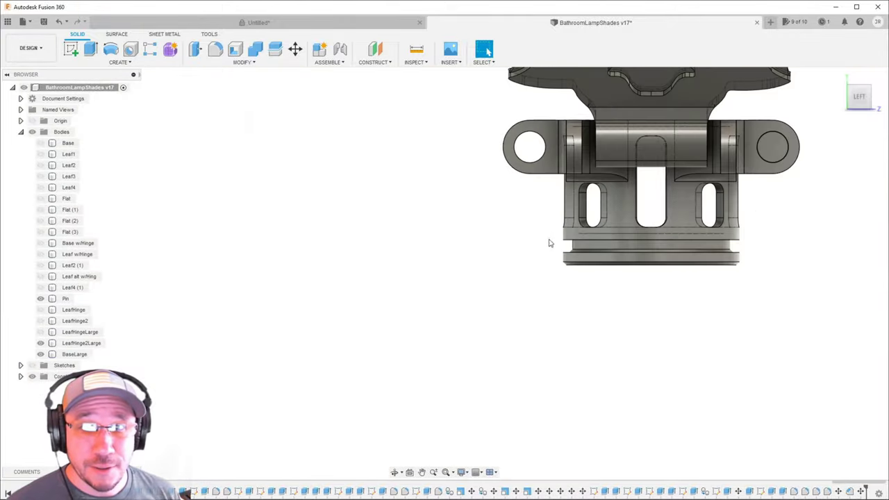
scroll(734, 163, up, 10)
click(708, 170)
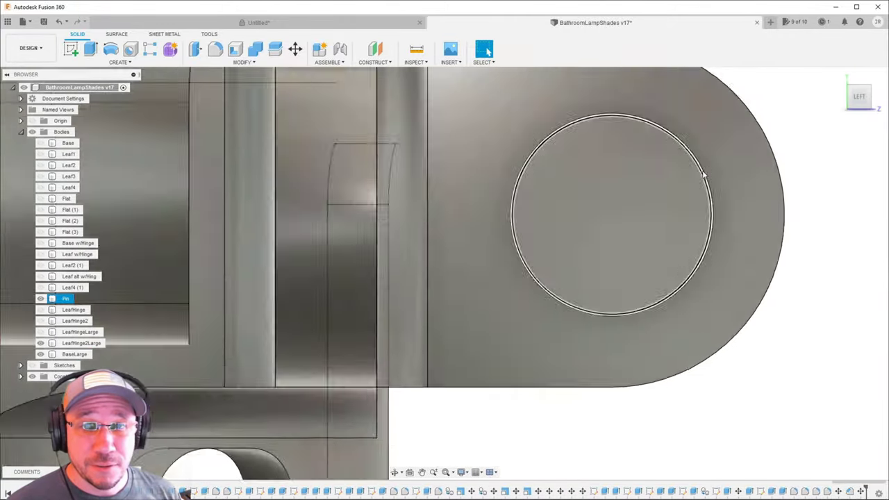
scroll(696, 173, up, 1)
scroll(698, 170, down, 10)
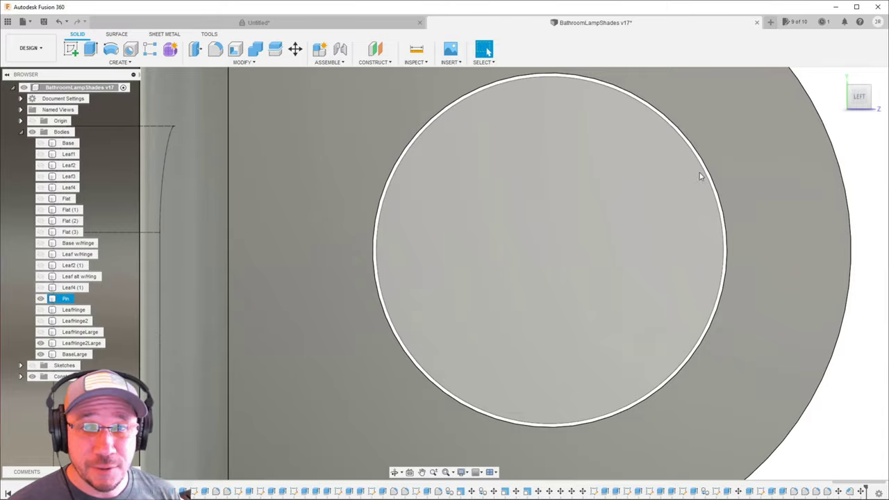
click(699, 172)
scroll(730, 194, up, 5)
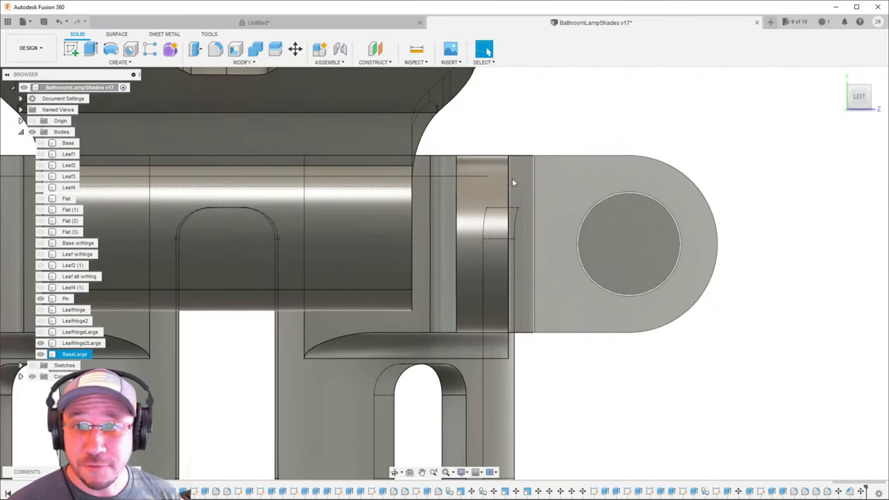
shift+middle_drag(754, 194, 702, 230)
click(484, 50)
scroll(523, 184, down, 10)
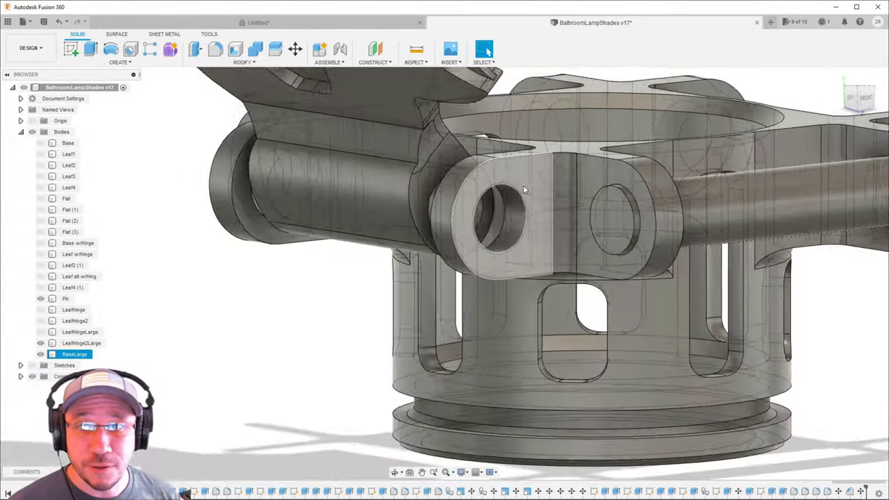
scroll(593, 198, up, 4)
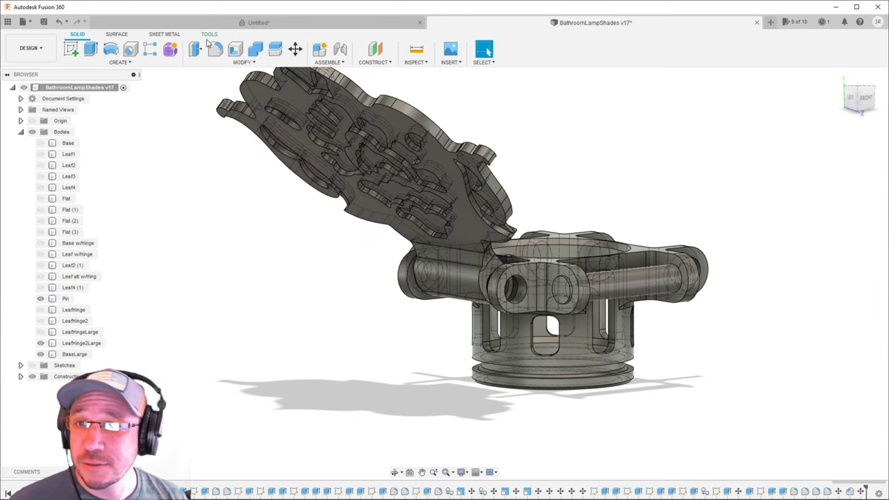
- Export the LeafHinge2Large body as LeafHinge2Large.stl to the Desktop, skipping the 3D Print Utility
click(208, 36)
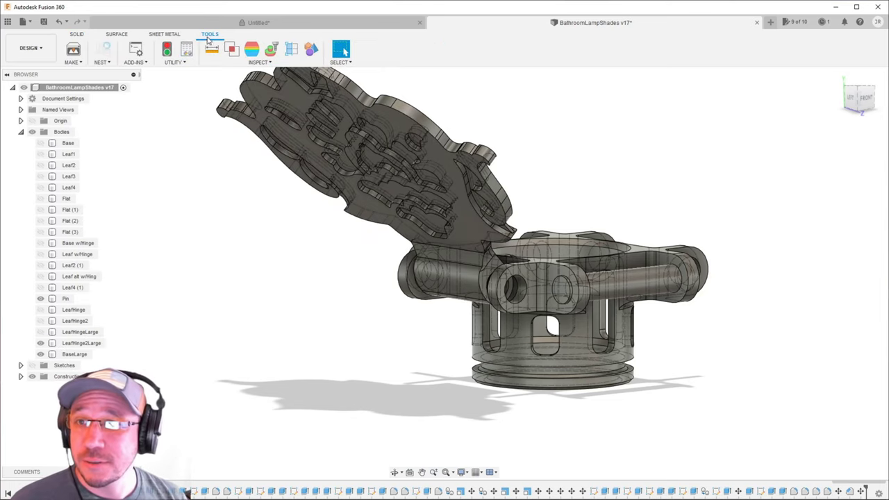
click(73, 50)
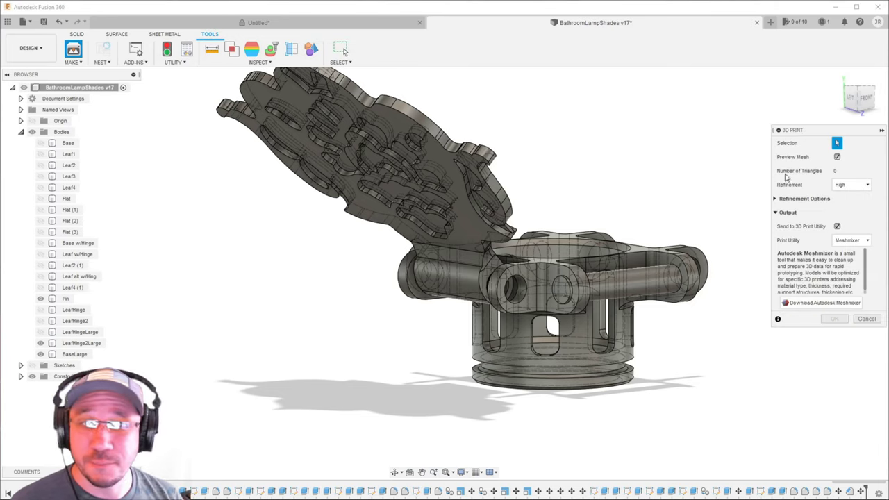
click(837, 227)
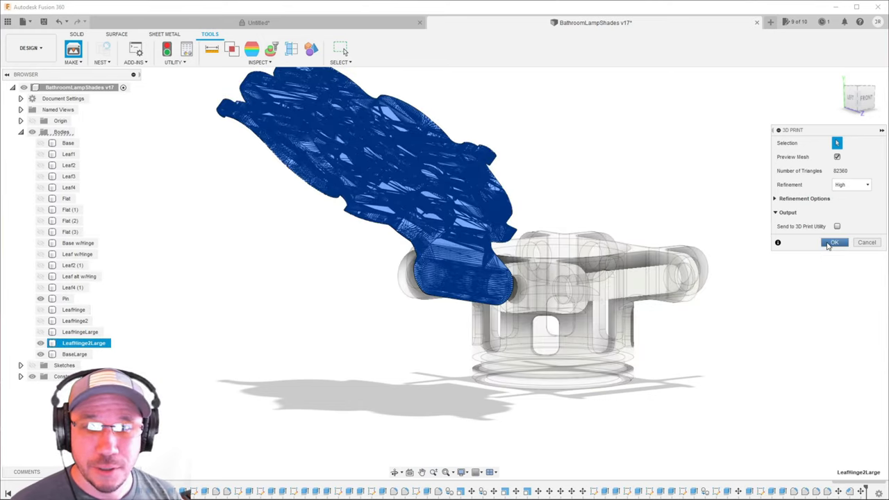
click(832, 242)
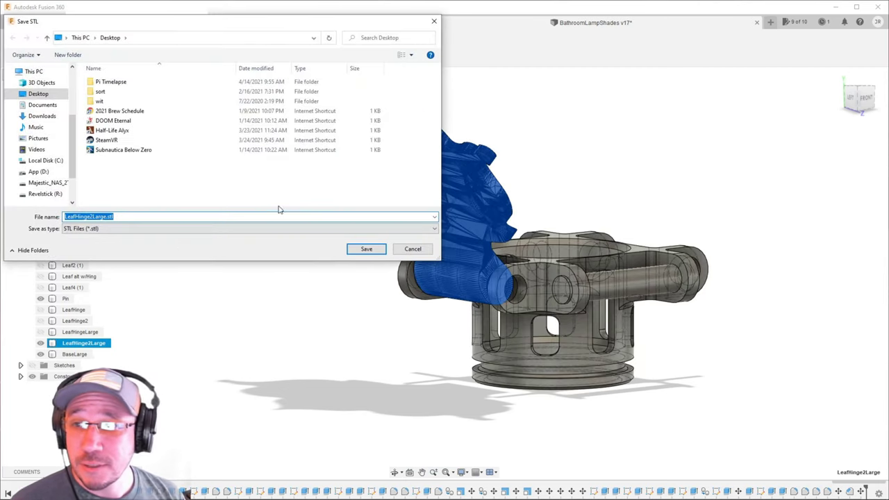
click(366, 249)
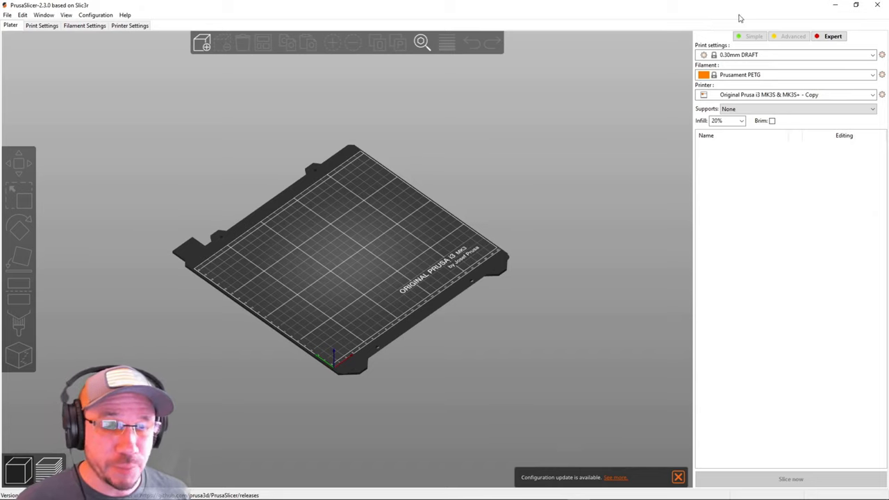
- Load LeafHinge2Large.stl from the Desktop onto the PrusaSlicer plate
click(201, 43)
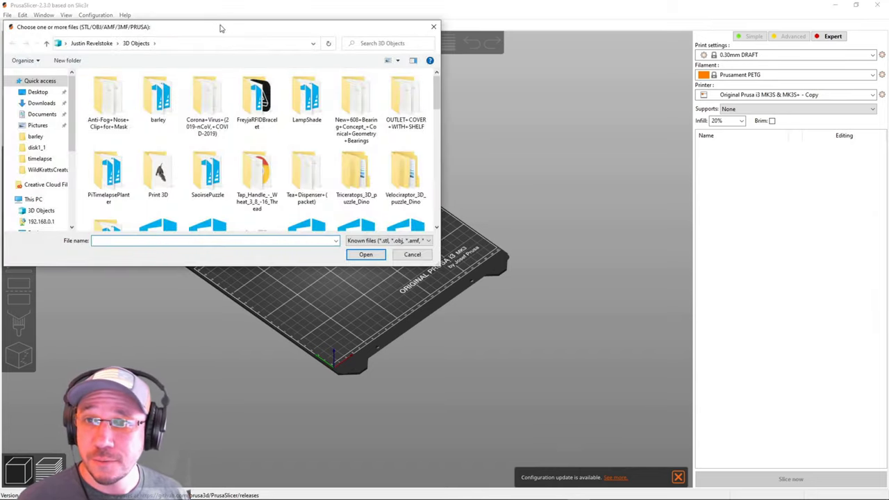
drag(220, 29, 386, 56)
drag(297, 60, 361, 88)
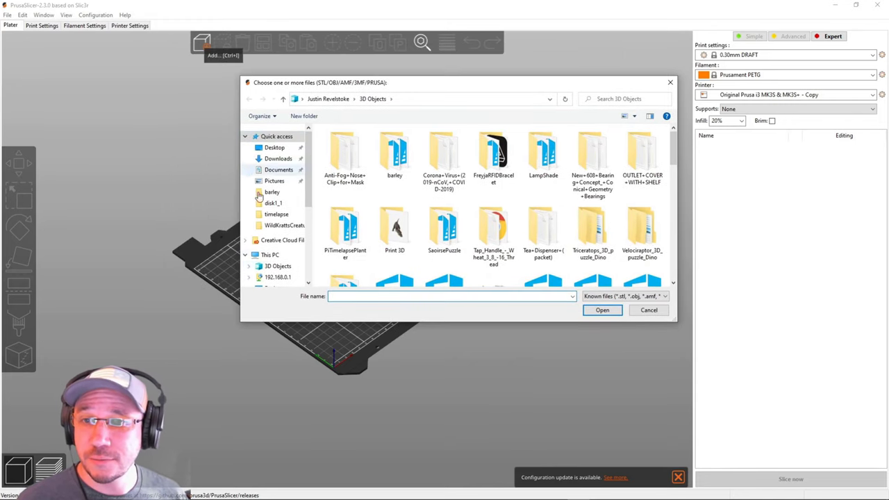
click(274, 272)
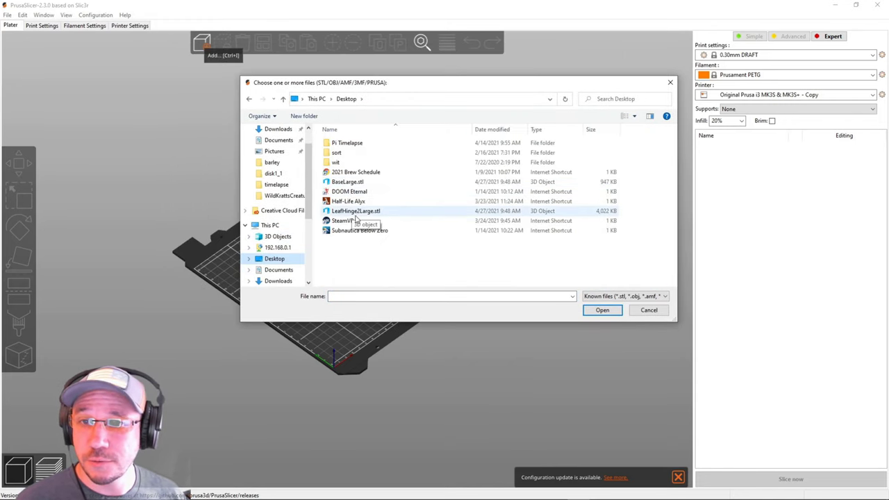
double_click(357, 212)
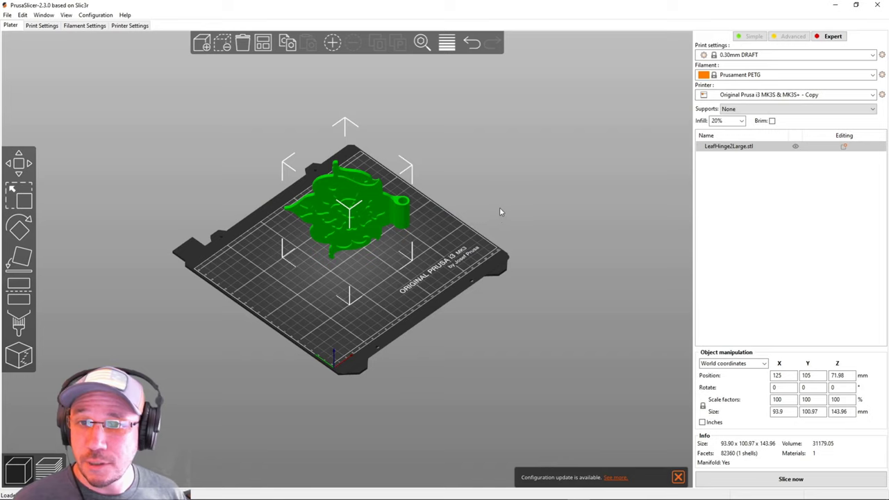
- Lay the leaf hinge flat on its broad face and rotate it to about 342.6° around Z
drag(499, 212, 409, 209)
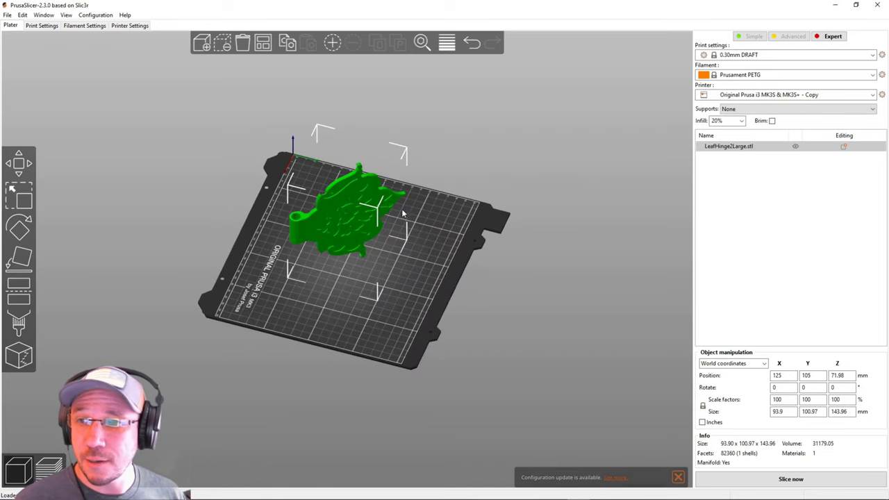
click(40, 260)
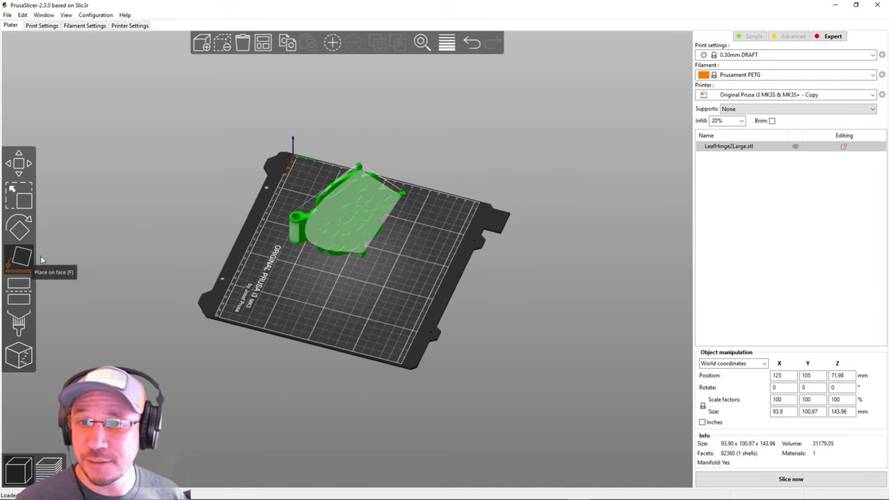
click(352, 201)
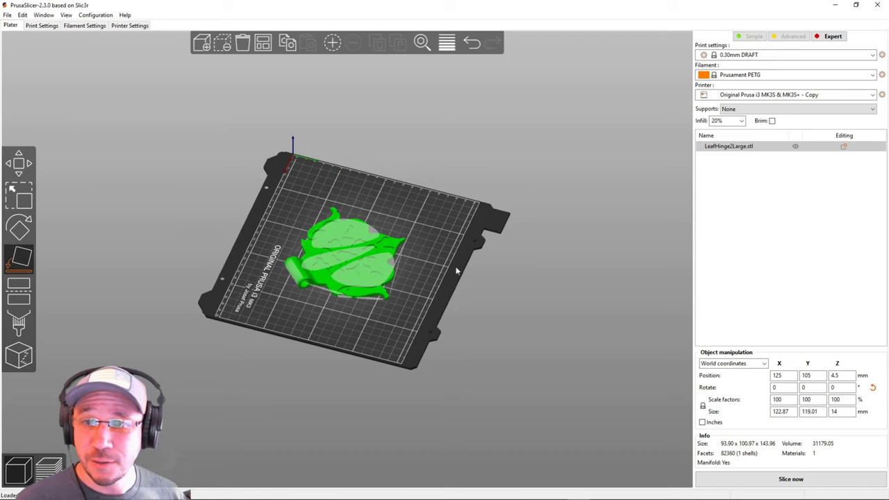
drag(455, 270, 522, 318)
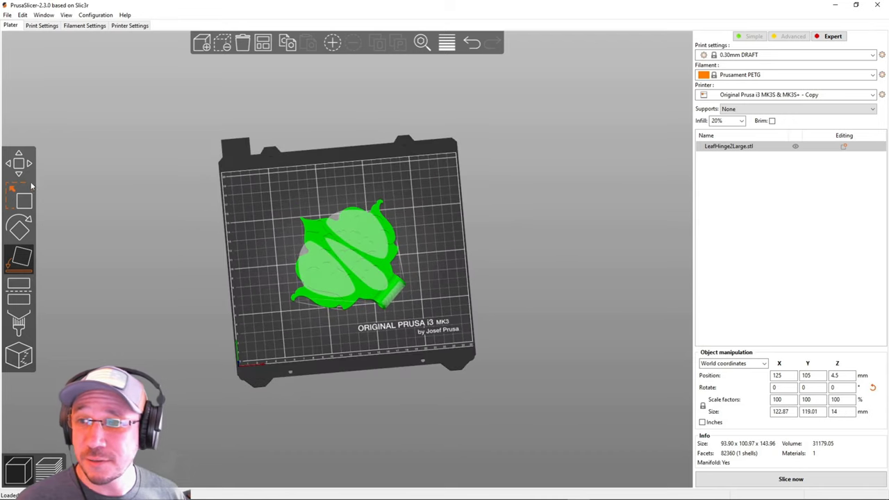
click(21, 230)
drag(446, 248, 386, 288)
mouse_move(548, 273)
mouse_down()
mouse_move(531, 258)
mouse_move(542, 264)
mouse_up()
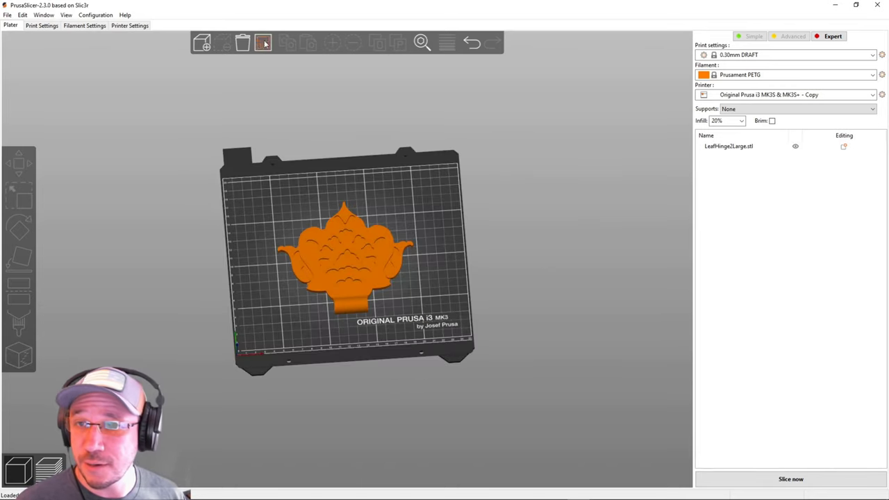
- Add BaseLarge.stl to the plate and lay it flat on its bottom face
click(202, 43)
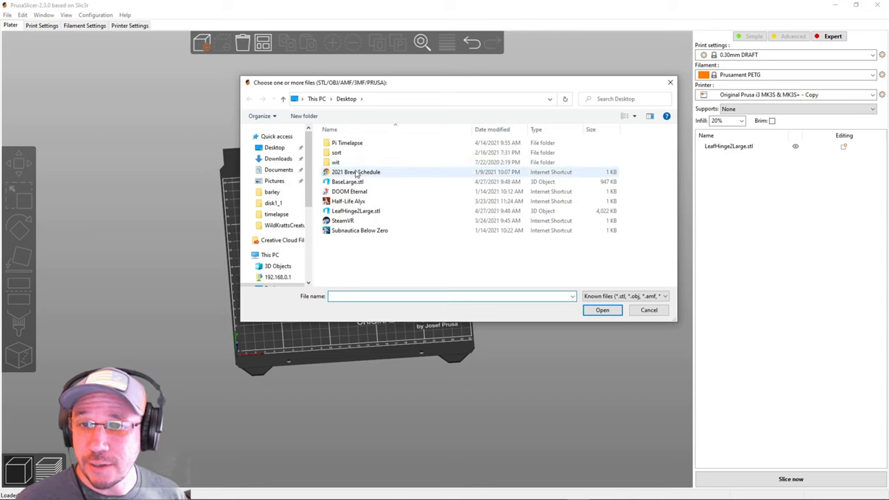
double_click(355, 182)
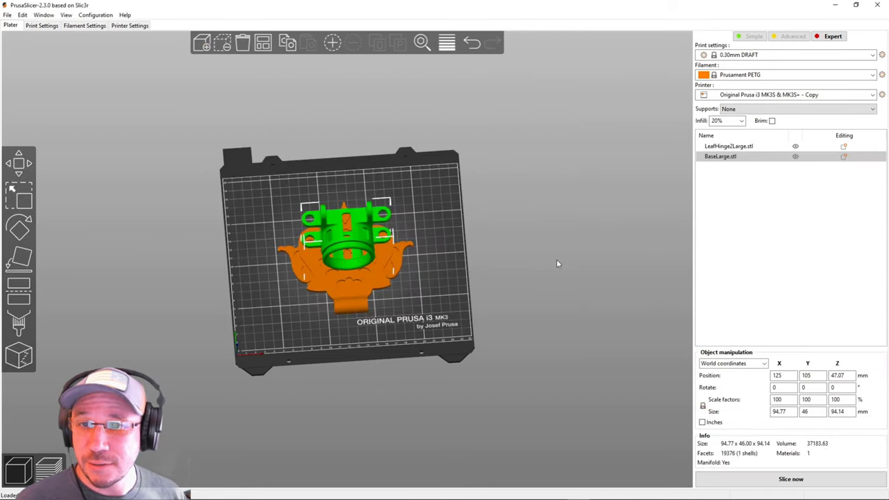
drag(556, 259, 4, 185)
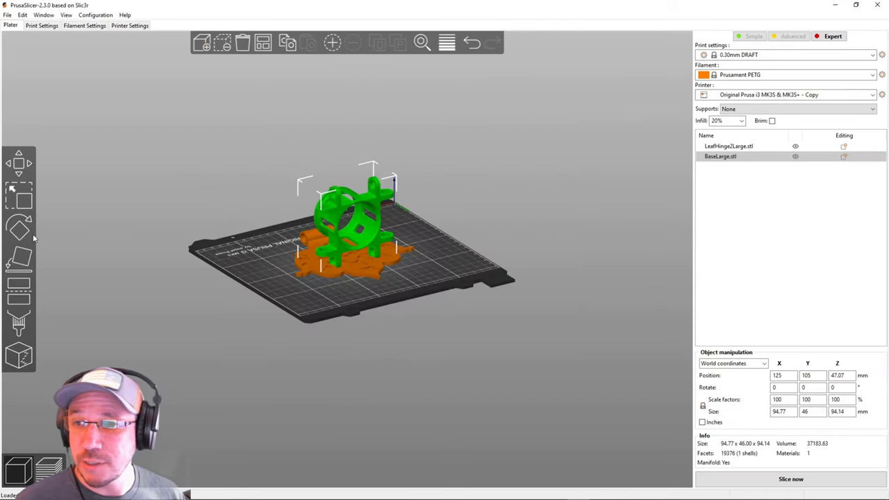
click(20, 266)
click(361, 215)
drag(484, 257, 529, 256)
click(528, 257)
- Arrange both parts apart on the bed and slice them (about 3h51m, 65.38 g filament)
drag(333, 69, 475, 236)
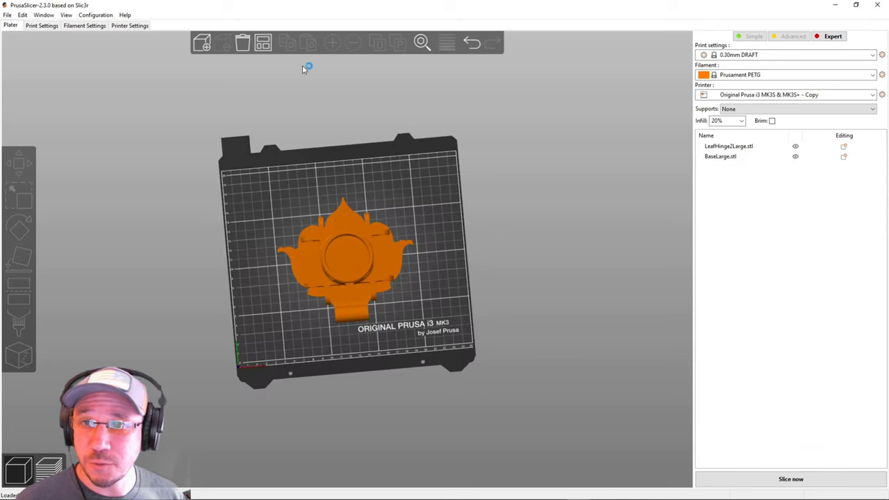
click(264, 43)
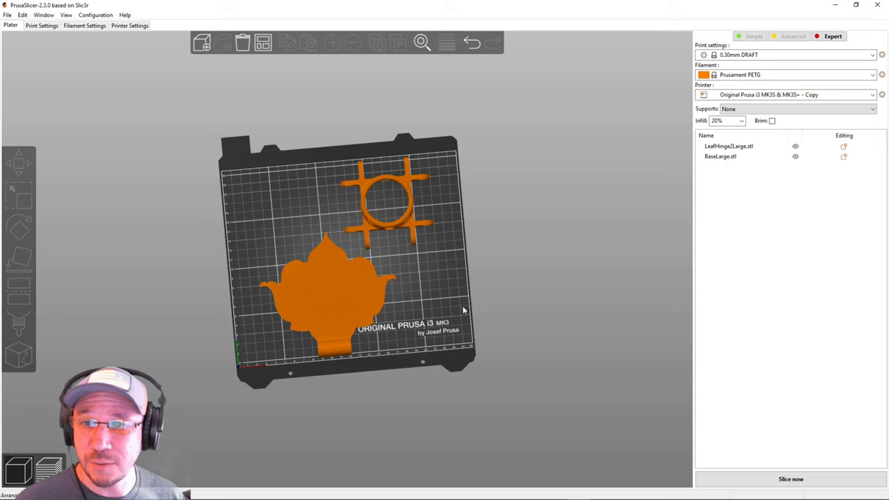
drag(463, 310, 488, 310)
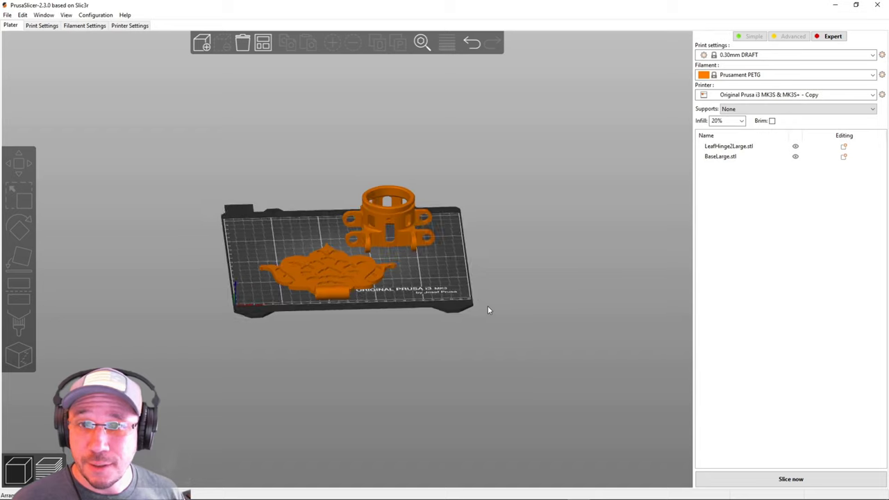
click(317, 274)
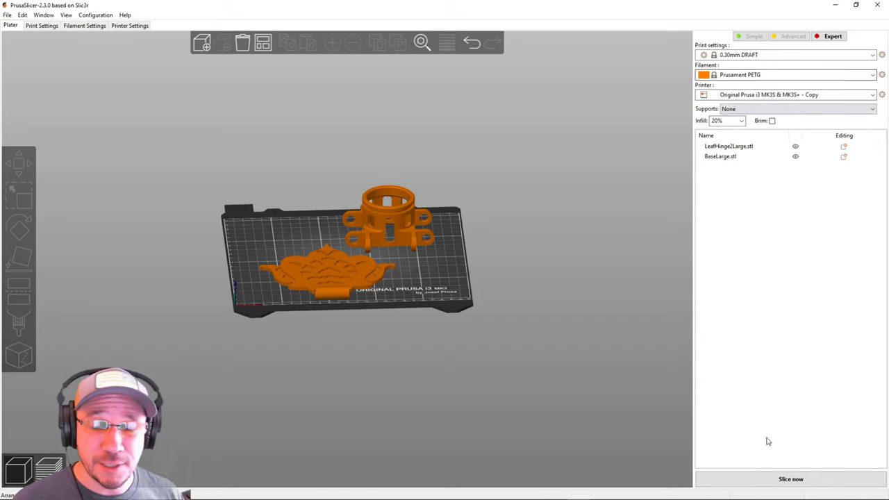
click(789, 480)
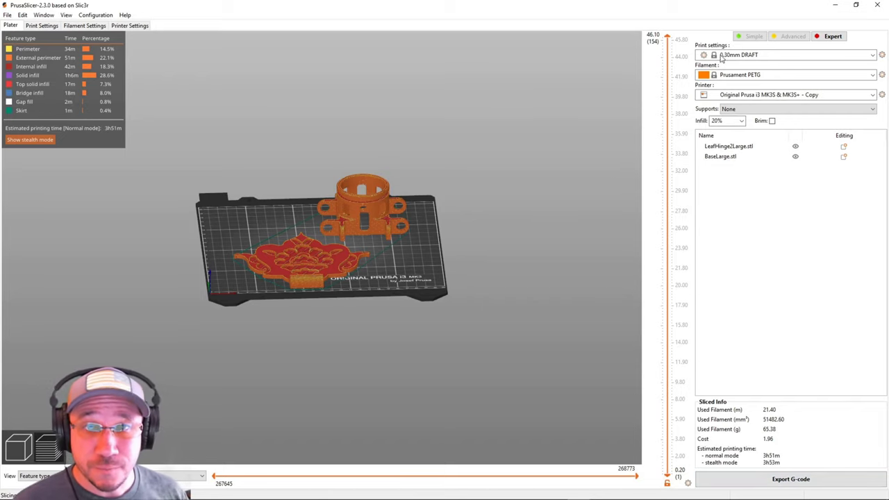
- Save the G-code as LeafHinge2Large_0.3mm_PETG_MK3S_3h51m.gcode on the Desktop and minimize PrusaSlicer
click(788, 486)
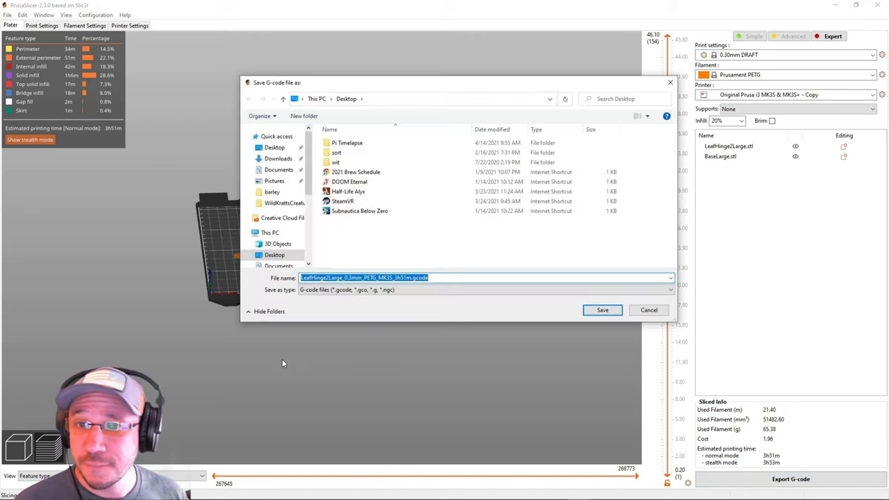
click(615, 310)
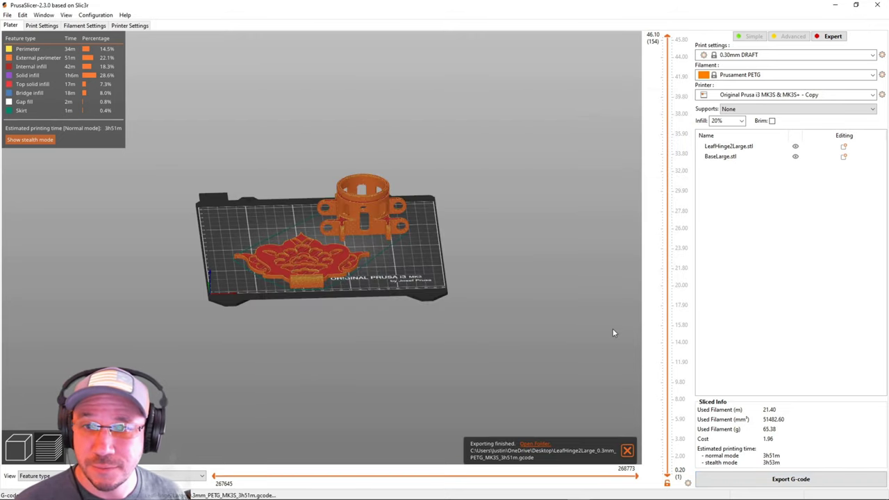
click(835, 5)
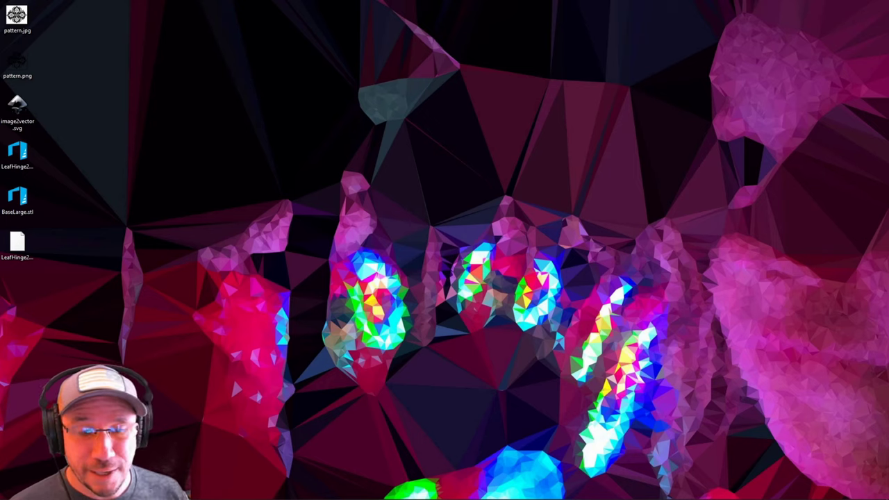
- Show the cleaned pattern image in paint.net, then the traced vector in the PNG-to-SVG converter
click(180, 489)
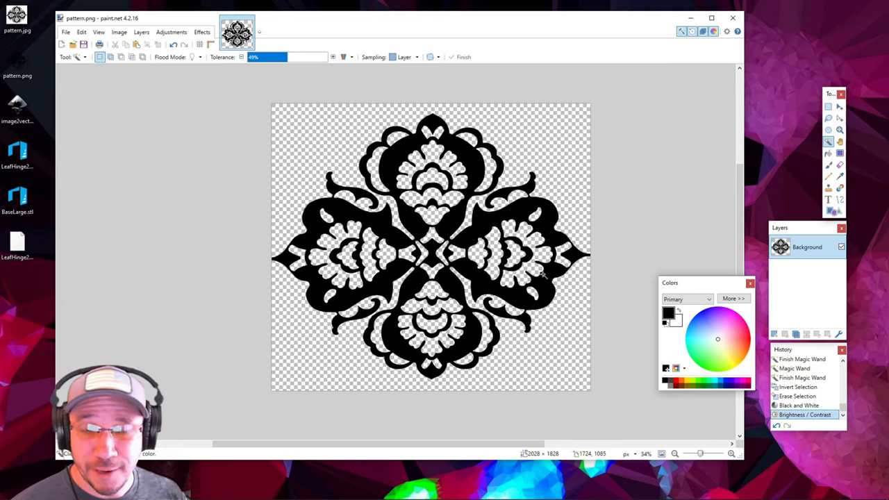
click(690, 17)
click(396, 494)
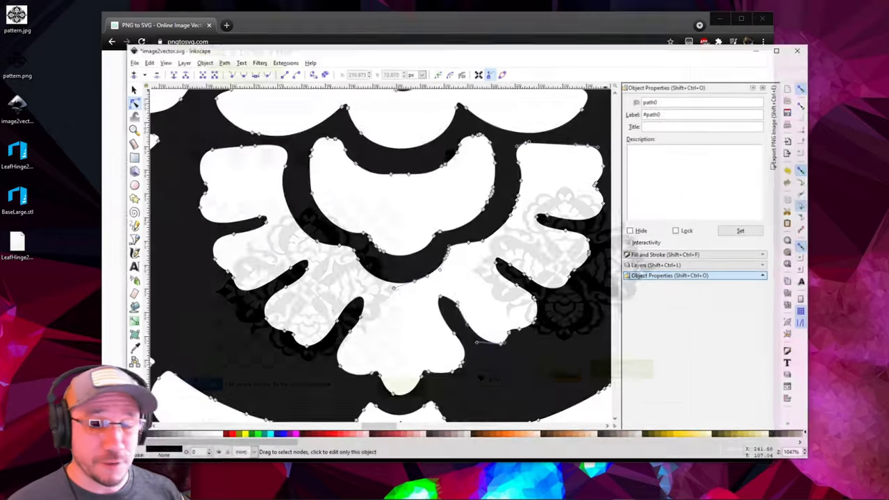
ctrl+scroll(472, 271, down, 8)
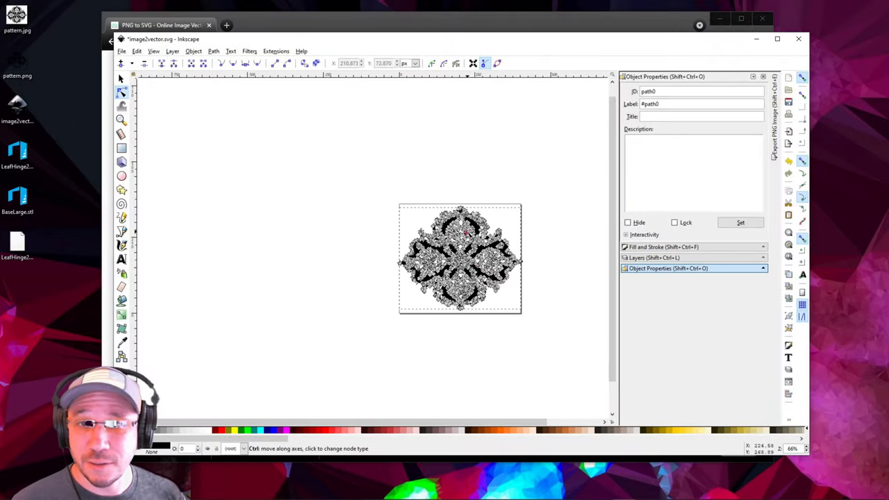
ctrl+scroll(474, 274, up, 6)
ctrl+scroll(538, 269, down, 4)
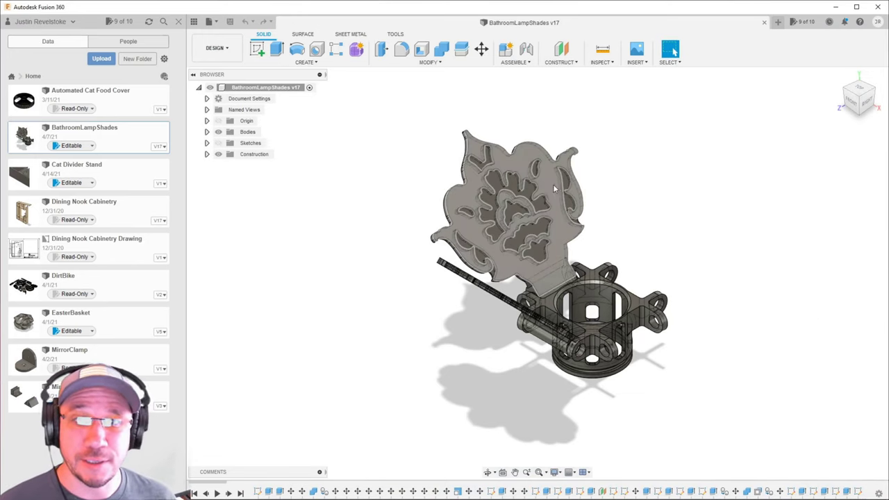
shift+middle_drag(726, 243, 596, 307)
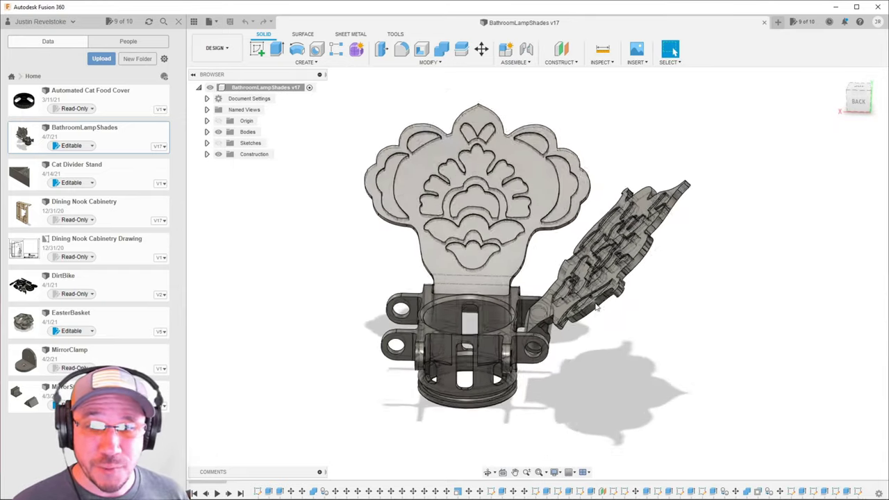
scroll(555, 368, up, 3)
shift+middle_drag(545, 389, 608, 371)
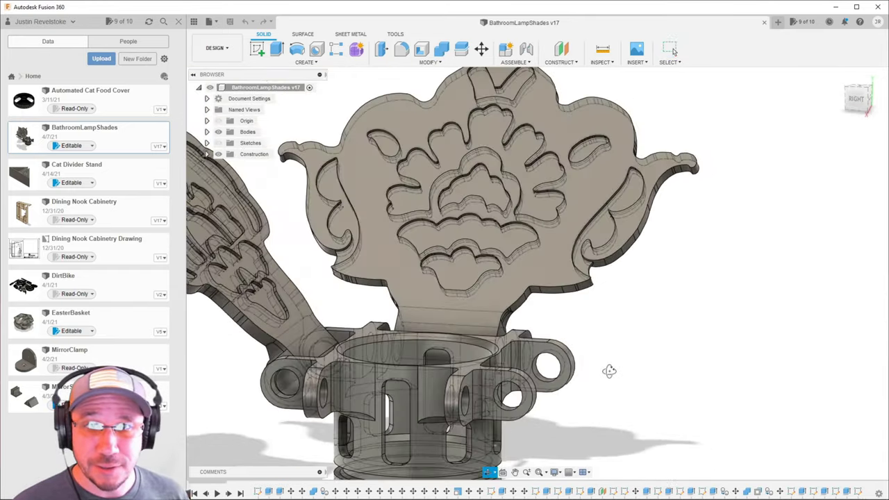
key(F6)
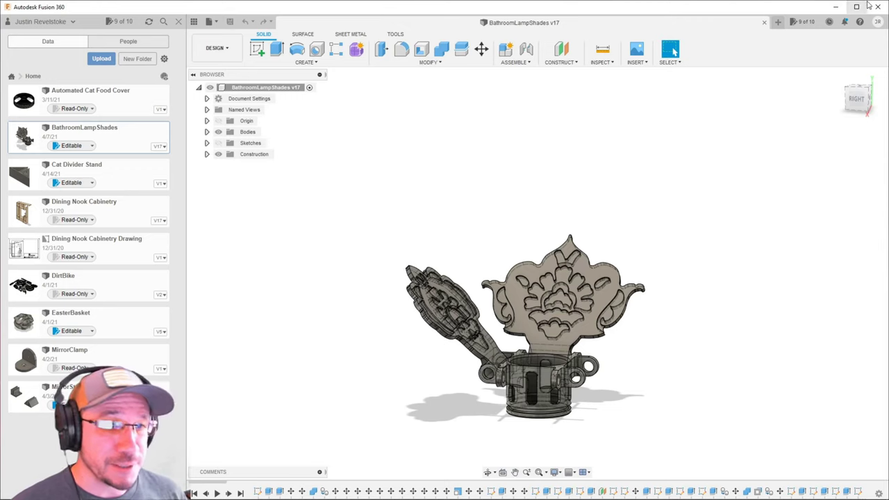